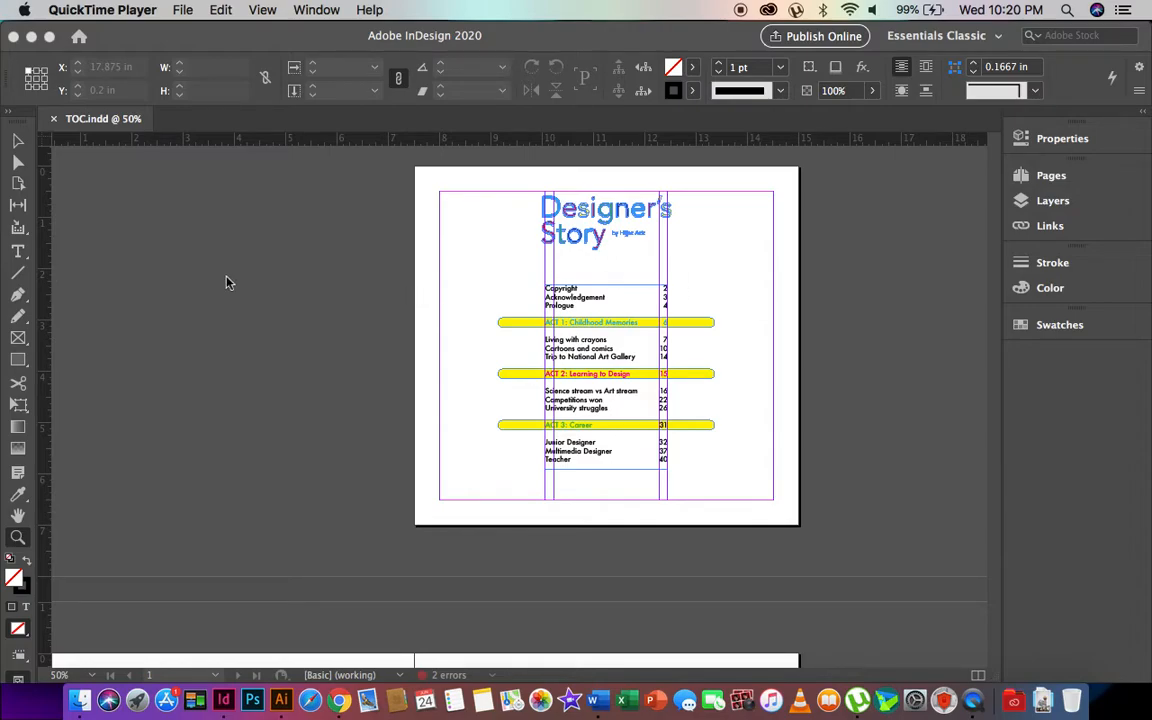
- Scroll up and down through the document's pages to review them
{"action": "scroll", "coordinate": [226, 283], "scroll_direction": "down", "scroll_amount": 5}
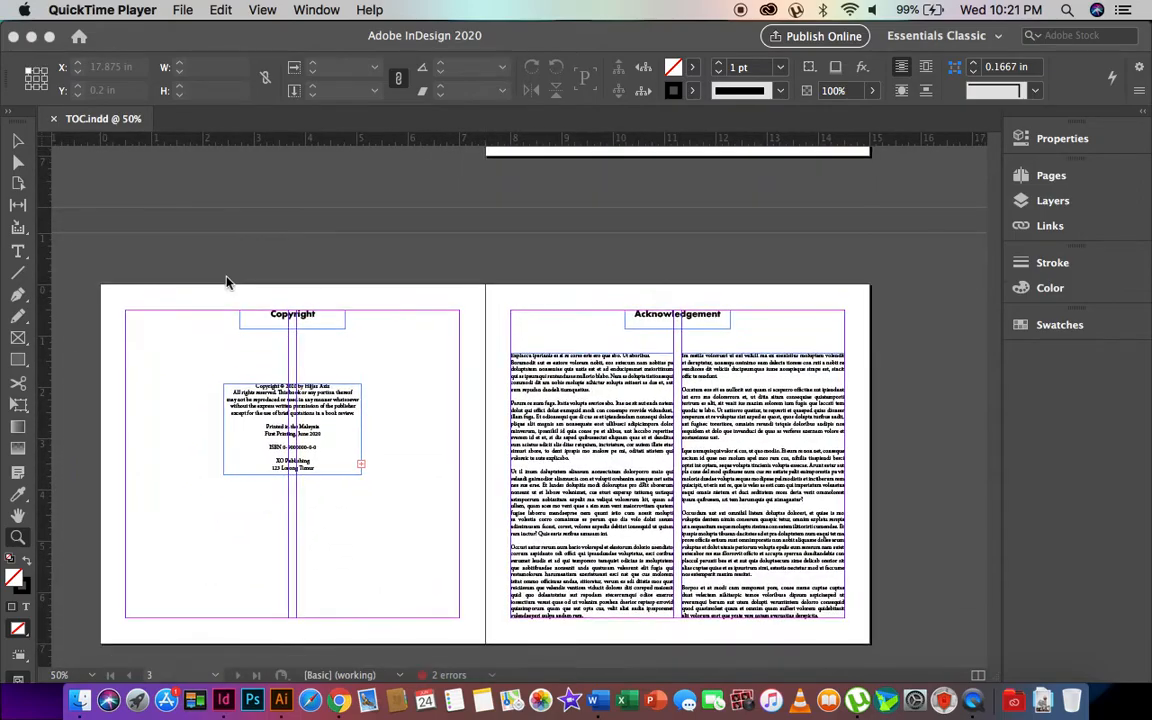
{"action": "scroll", "coordinate": [226, 283], "scroll_direction": "up", "scroll_amount": 2}
{"action": "scroll", "coordinate": [226, 283], "scroll_direction": "down", "scroll_amount": 10}
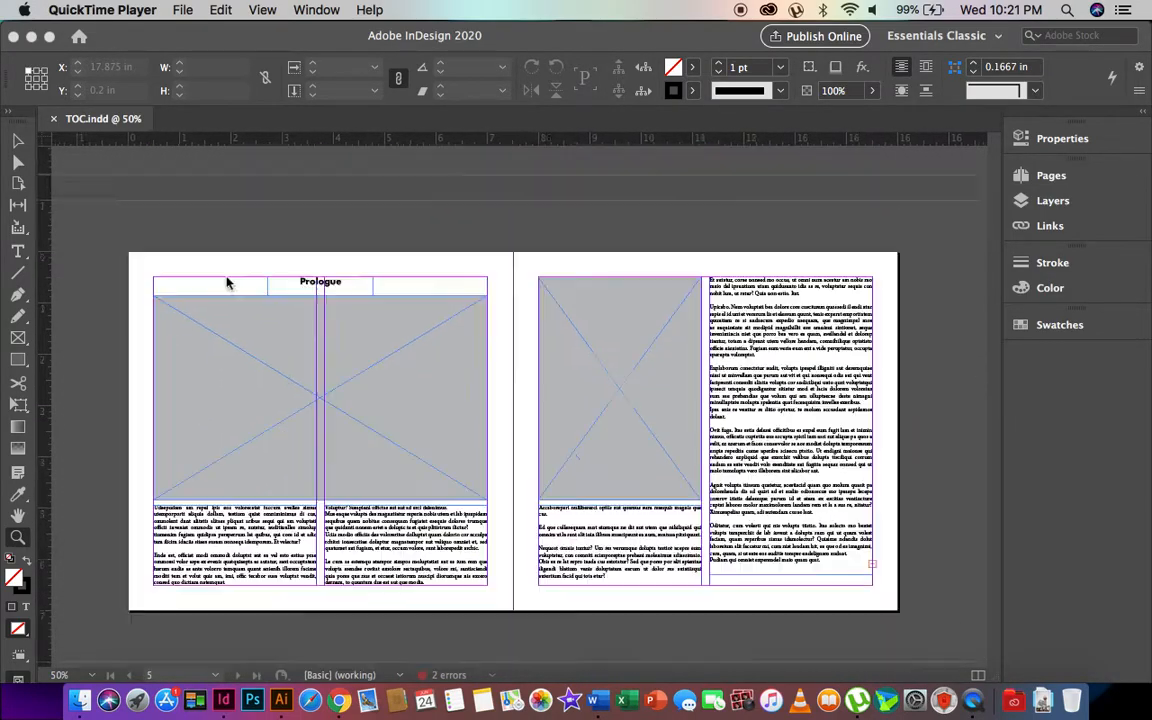
{"action": "scroll", "coordinate": [226, 283], "scroll_direction": "down", "scroll_amount": 15}
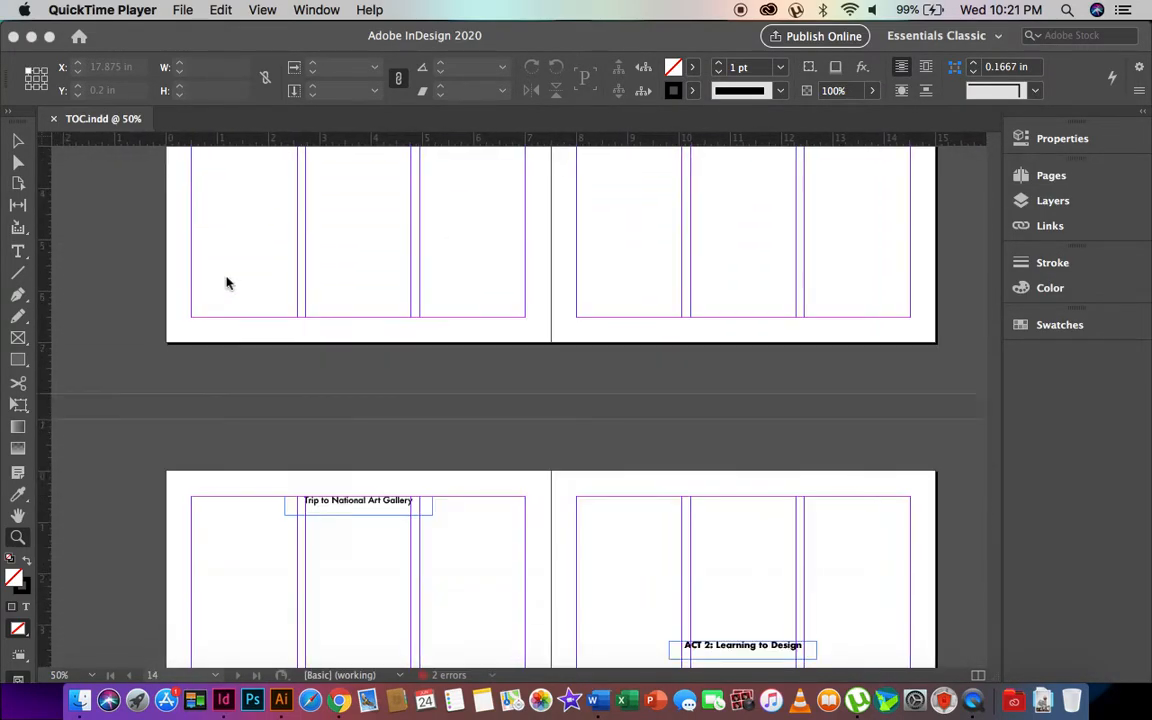
{"action": "scroll", "coordinate": [226, 283], "scroll_direction": "up", "scroll_amount": 20}
{"action": "scroll", "coordinate": [226, 283], "scroll_direction": "down", "scroll_amount": 2}
{"action": "scroll", "coordinate": [226, 283], "scroll_direction": "up", "scroll_amount": 2}
{"action": "scroll", "coordinate": [240, 280], "scroll_direction": "right", "scroll_amount": 1}
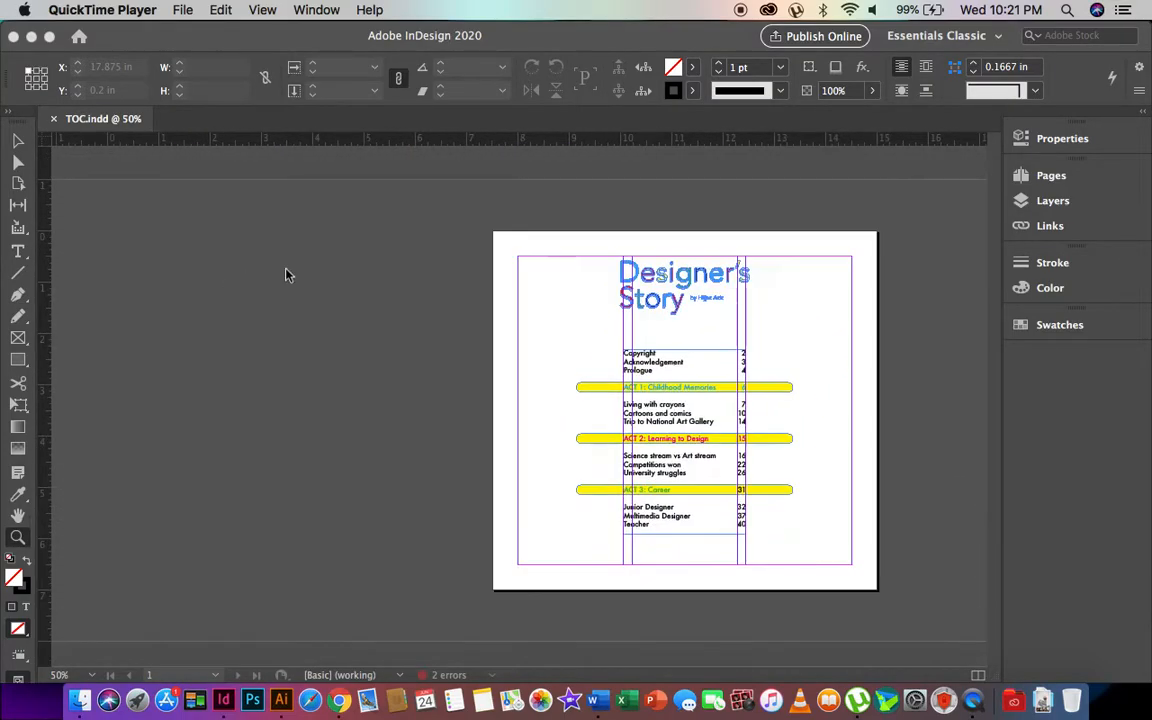
{"action": "scroll", "coordinate": [740, 287], "scroll_direction": "down", "scroll_amount": 6}
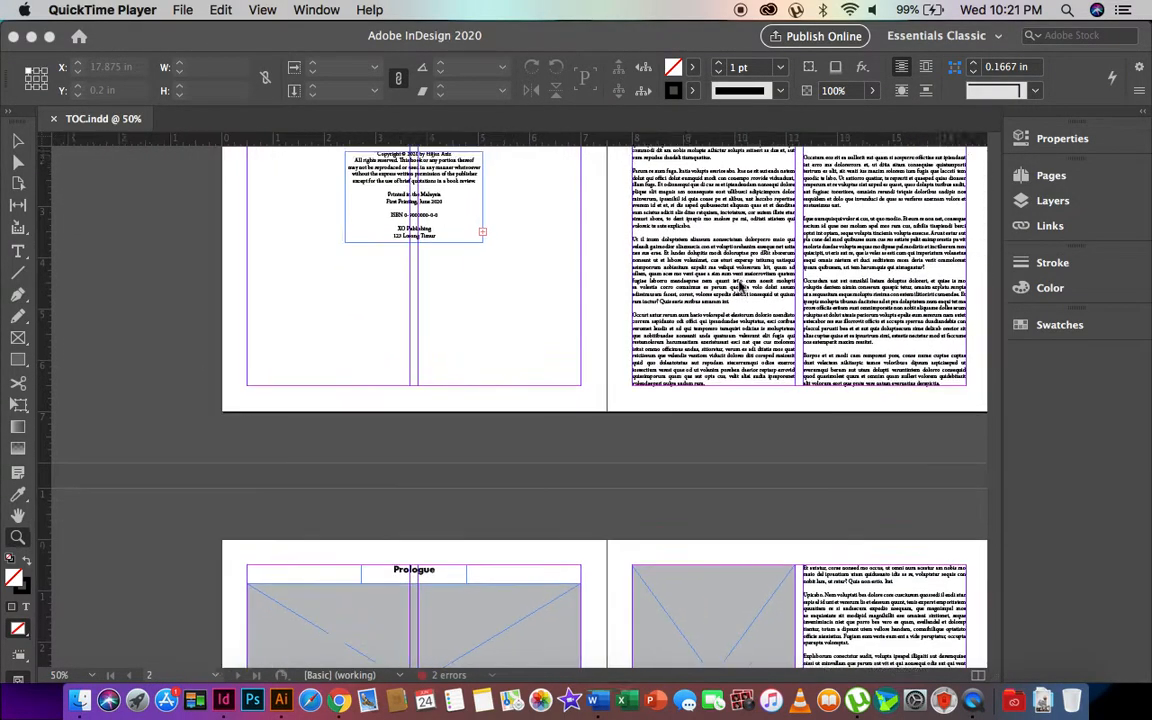
{"action": "scroll", "coordinate": [740, 287], "scroll_direction": "up", "scroll_amount": 1}
{"action": "scroll", "coordinate": [740, 287], "scroll_direction": "down", "scroll_amount": 8}
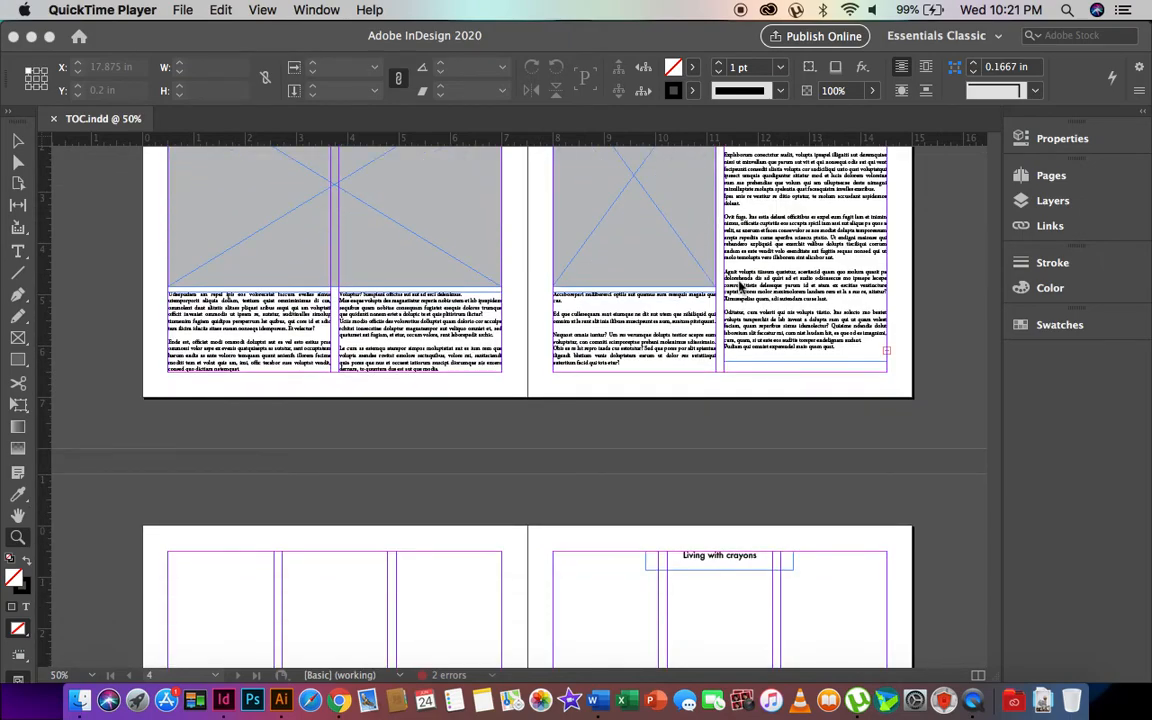
{"action": "scroll", "coordinate": [740, 287], "scroll_direction": "up", "scroll_amount": 3}
{"action": "scroll", "coordinate": [740, 287], "scroll_direction": "down", "scroll_amount": 2}
{"action": "scroll", "coordinate": [575, 333], "scroll_direction": "up", "scroll_amount": 10}
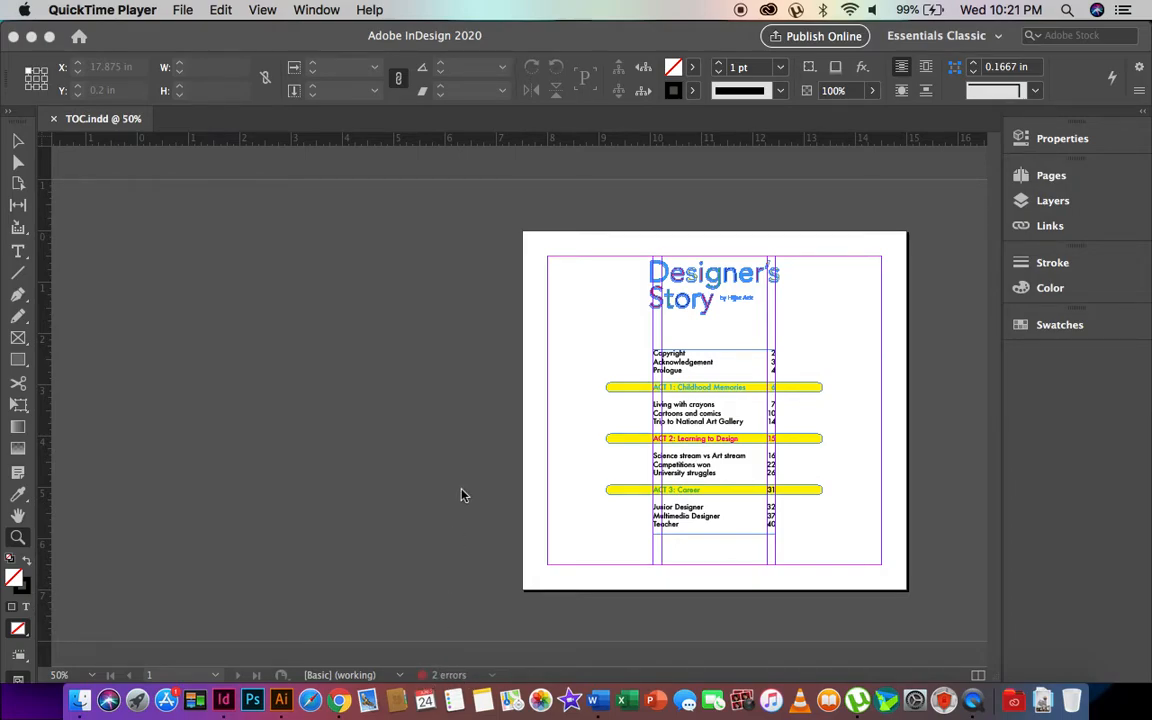
{"action": "scroll", "coordinate": [460, 495], "scroll_direction": "down", "scroll_amount": 10}
{"action": "scroll", "coordinate": [521, 335], "scroll_direction": "down", "scroll_amount": 10}
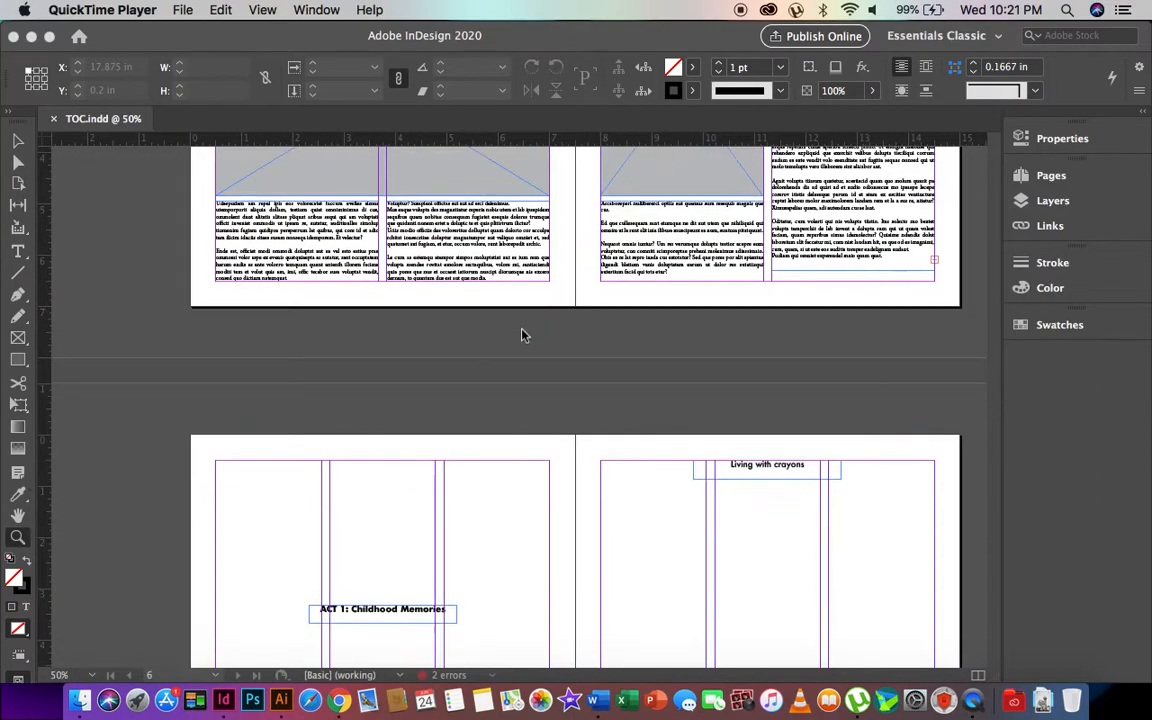
{"action": "scroll", "coordinate": [521, 335], "scroll_direction": "up", "scroll_amount": 15}
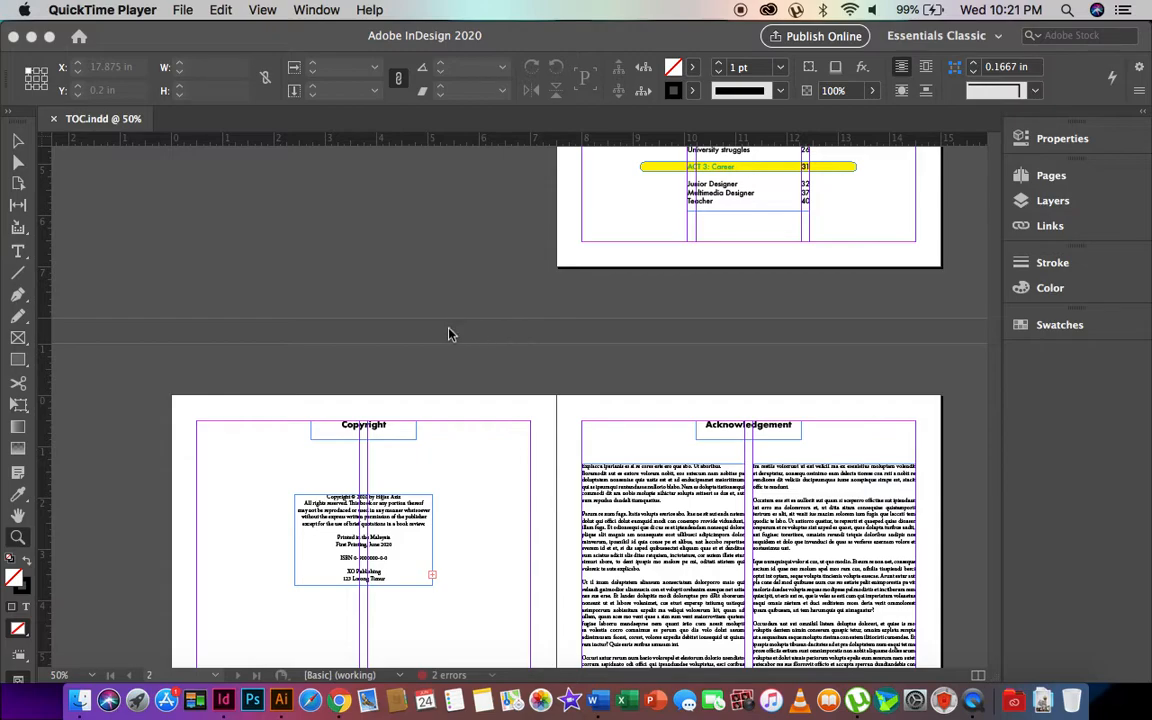
{"action": "scroll", "coordinate": [690, 319], "scroll_direction": "up", "scroll_amount": 5}
{"action": "scroll", "coordinate": [690, 319], "scroll_direction": "down", "scroll_amount": 10}
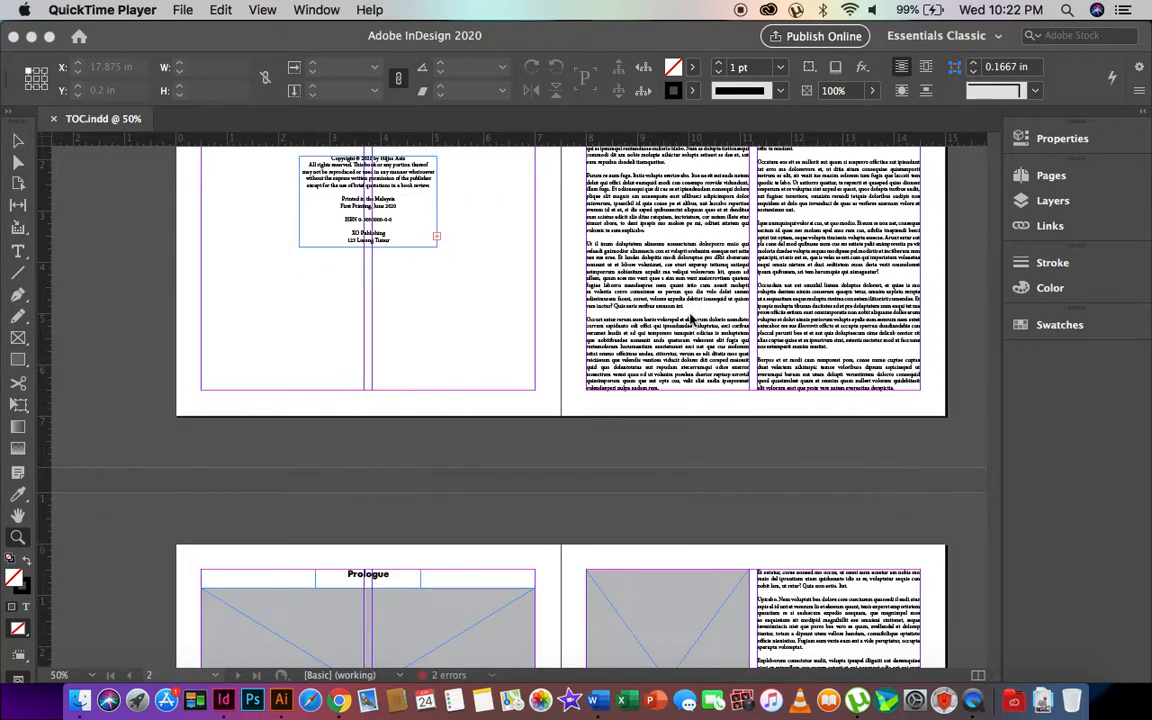
{"action": "scroll", "coordinate": [690, 318], "scroll_direction": "down", "scroll_amount": 20}
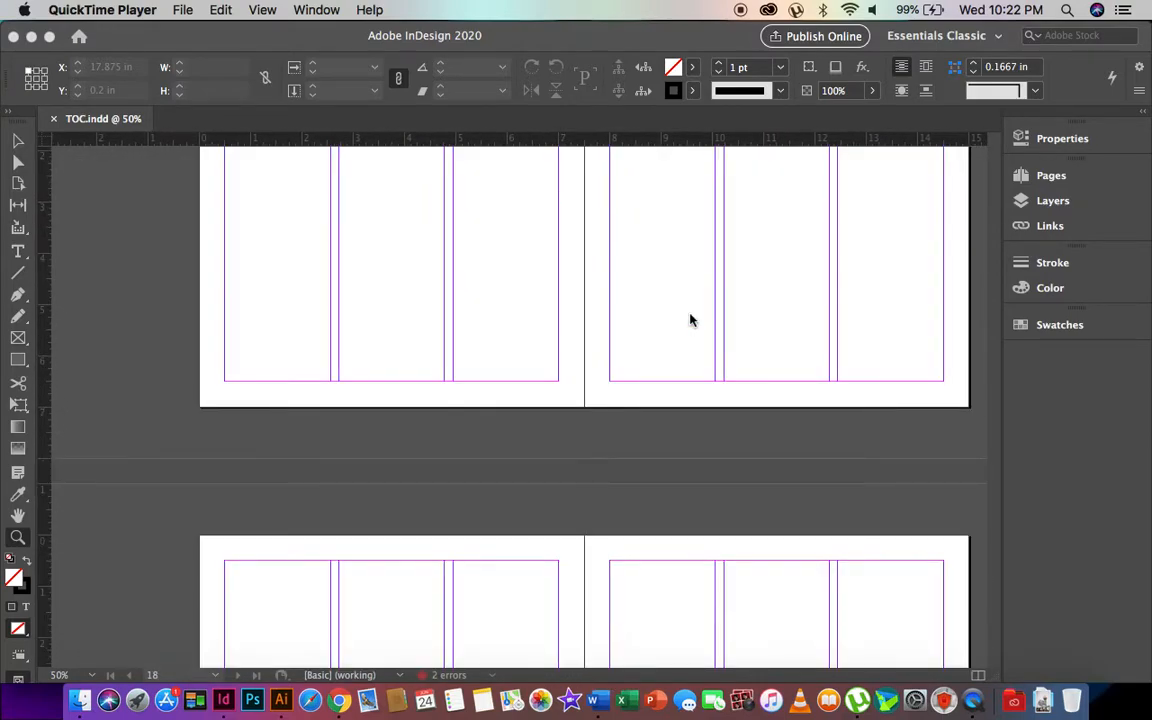
{"action": "scroll", "coordinate": [690, 319], "scroll_direction": "down", "scroll_amount": 8}
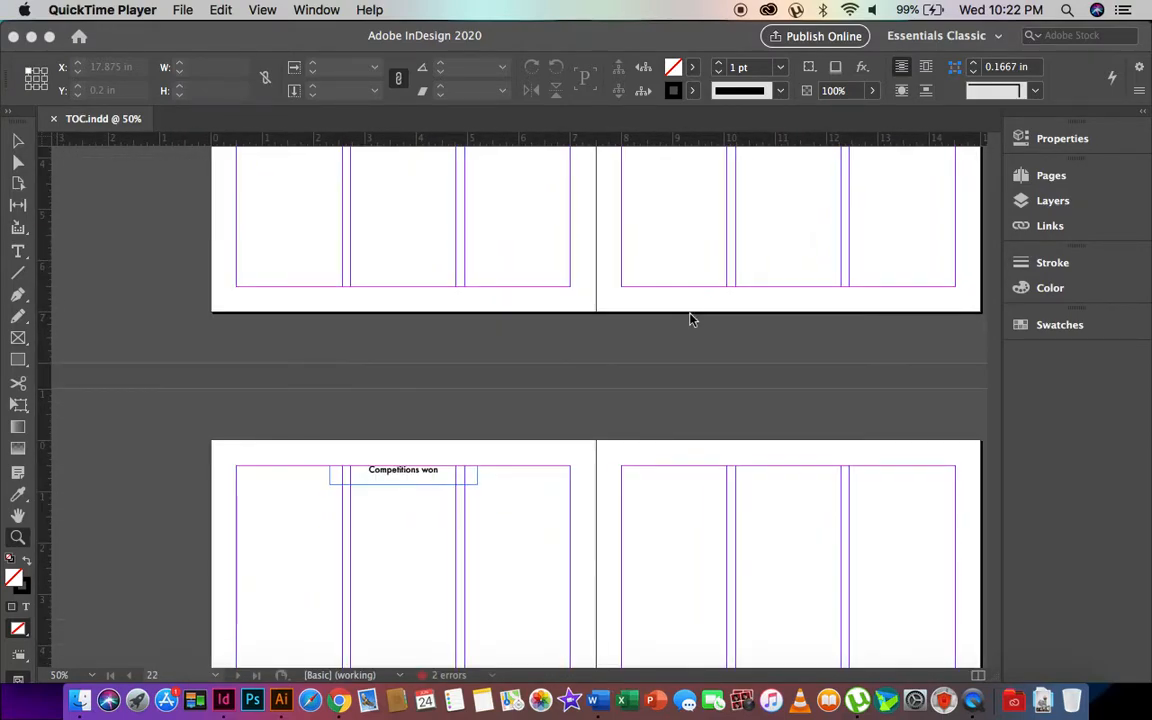
{"action": "scroll", "coordinate": [690, 319], "scroll_direction": "up", "scroll_amount": 20}
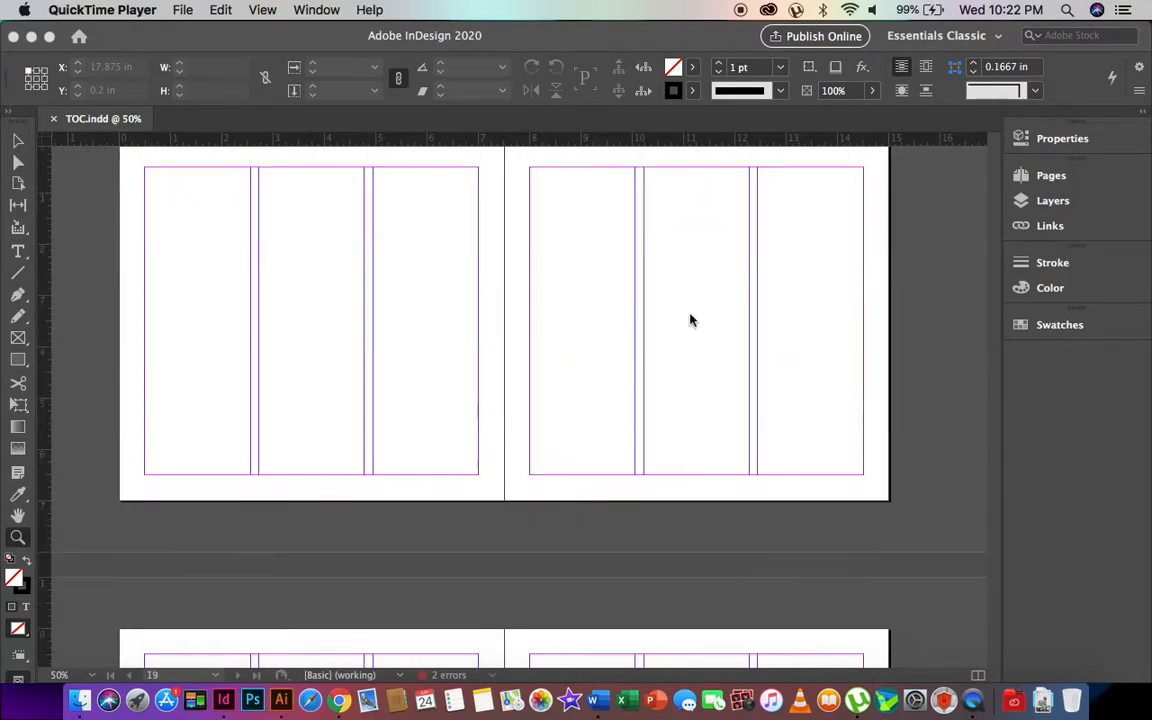
{"action": "scroll", "coordinate": [690, 319], "scroll_direction": "up", "scroll_amount": 10}
{"action": "scroll", "coordinate": [689, 319], "scroll_direction": "down", "scroll_amount": 8}
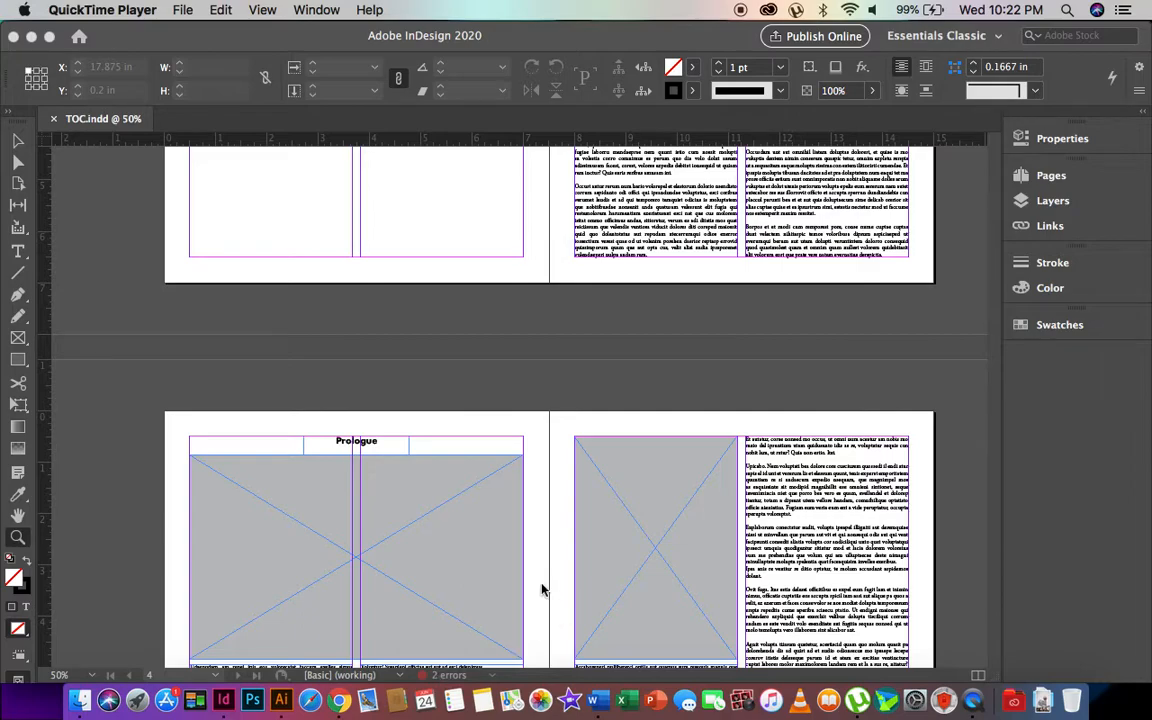
- Open the Preflight report from '2 errors' and expand TEXT > Overset text
{"action": "left_click", "coordinate": [452, 683]}
{"action": "double_click", "coordinate": [452, 683]}
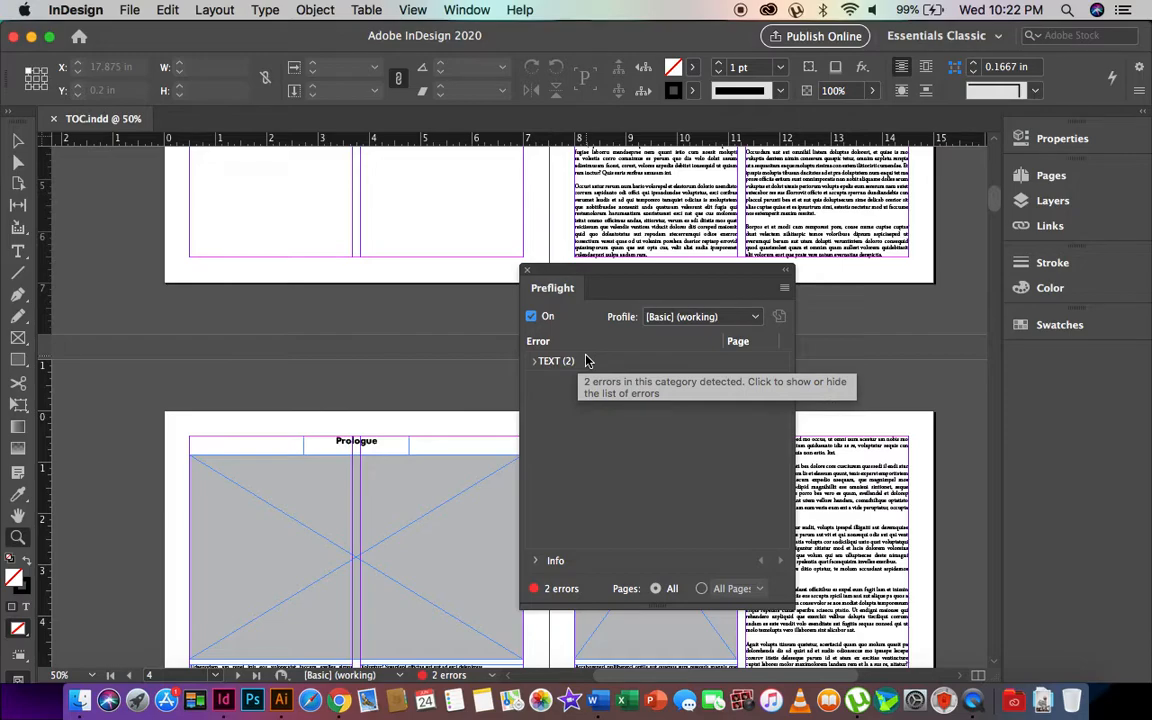
{"action": "left_click", "coordinate": [534, 363]}
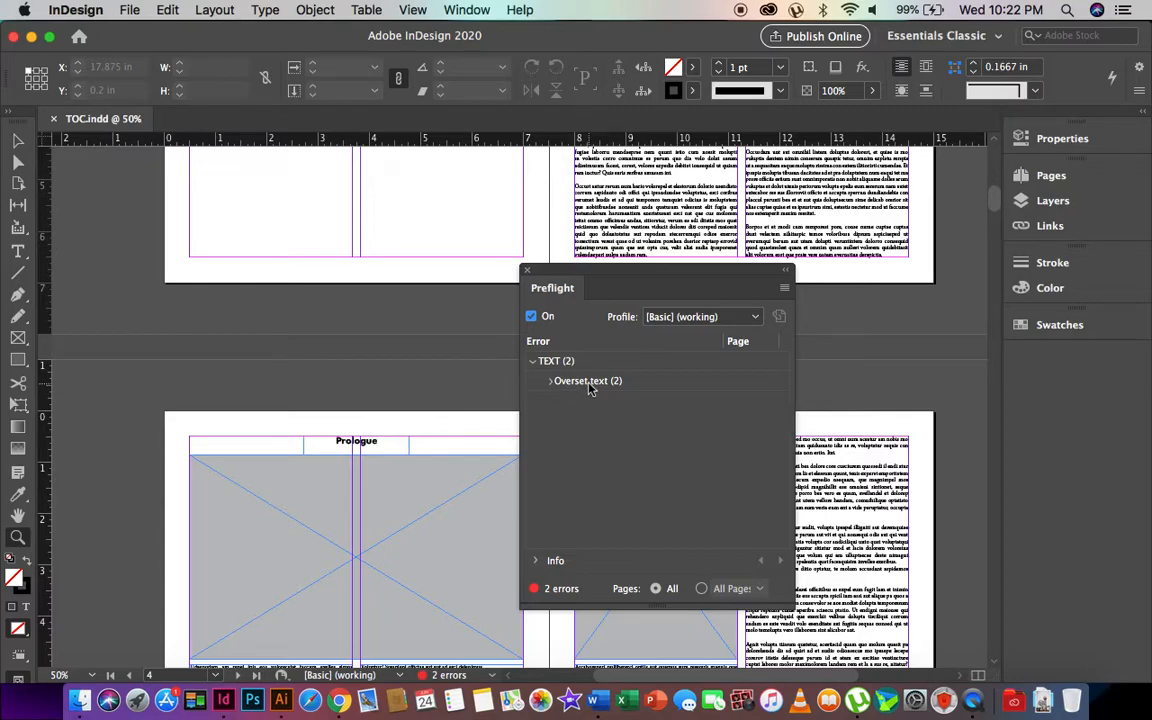
{"action": "left_click", "coordinate": [550, 381]}
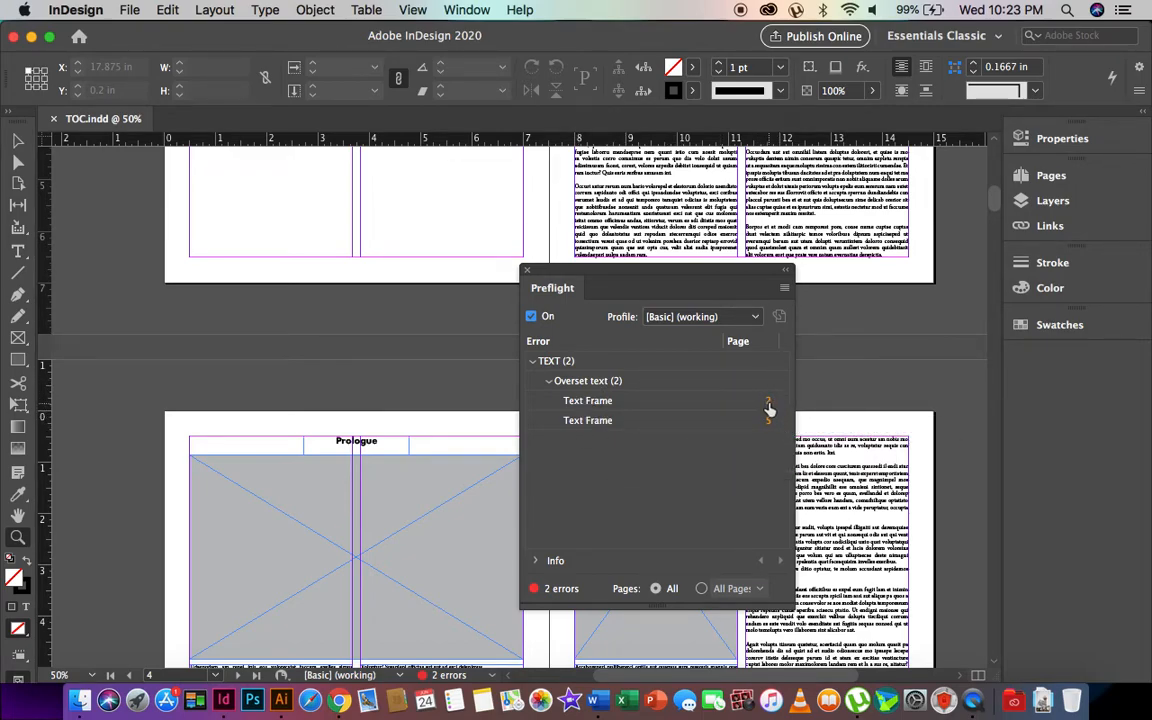
- Visit both overset frames on pages 2 and 5, ending on page 2's copyright frame
{"action": "left_click", "coordinate": [768, 405]}
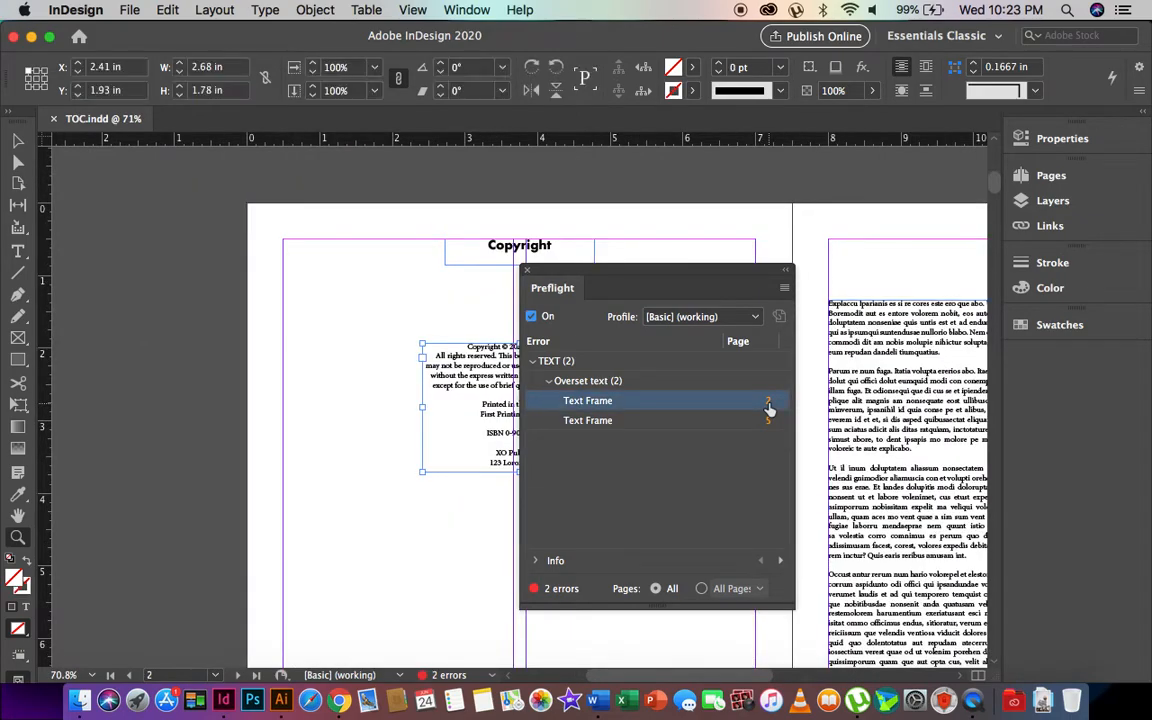
{"action": "left_click_drag", "start_coordinate": [546, 272], "coordinate": [754, 197]}
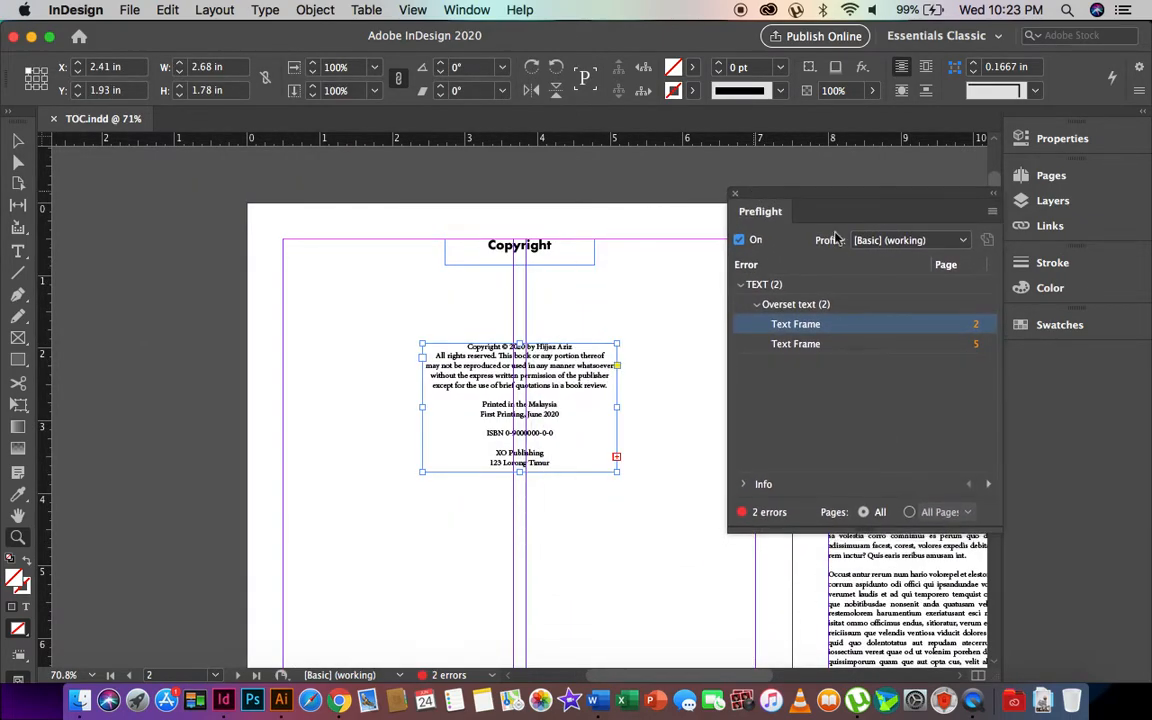
{"action": "left_click", "coordinate": [976, 350]}
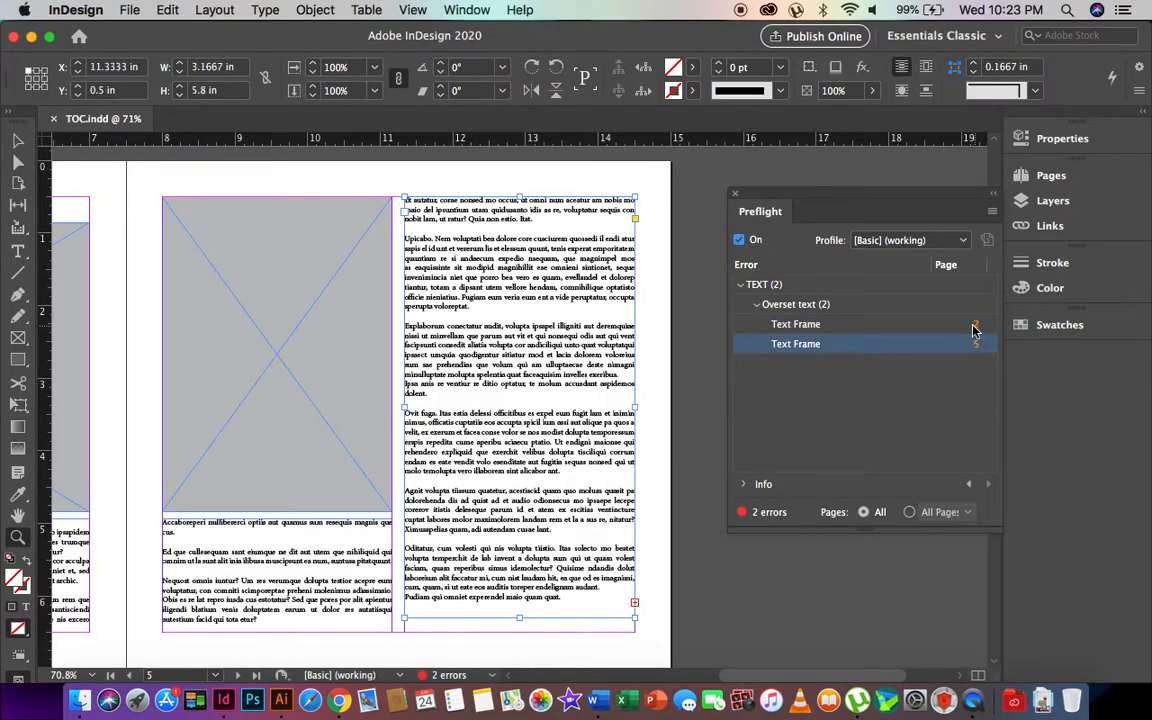
{"action": "left_click", "coordinate": [976, 328]}
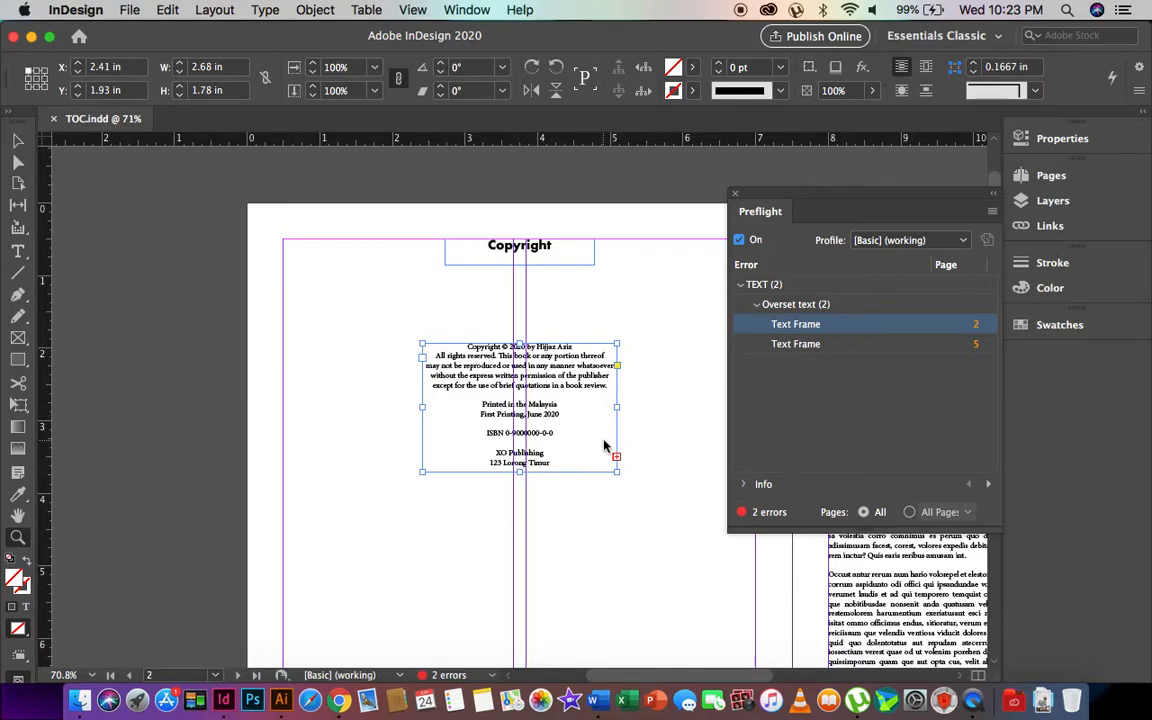
- Lengthen the copyright frame to reveal its address and website lines, then go to page 5
{"action": "left_click", "coordinate": [520, 478]}
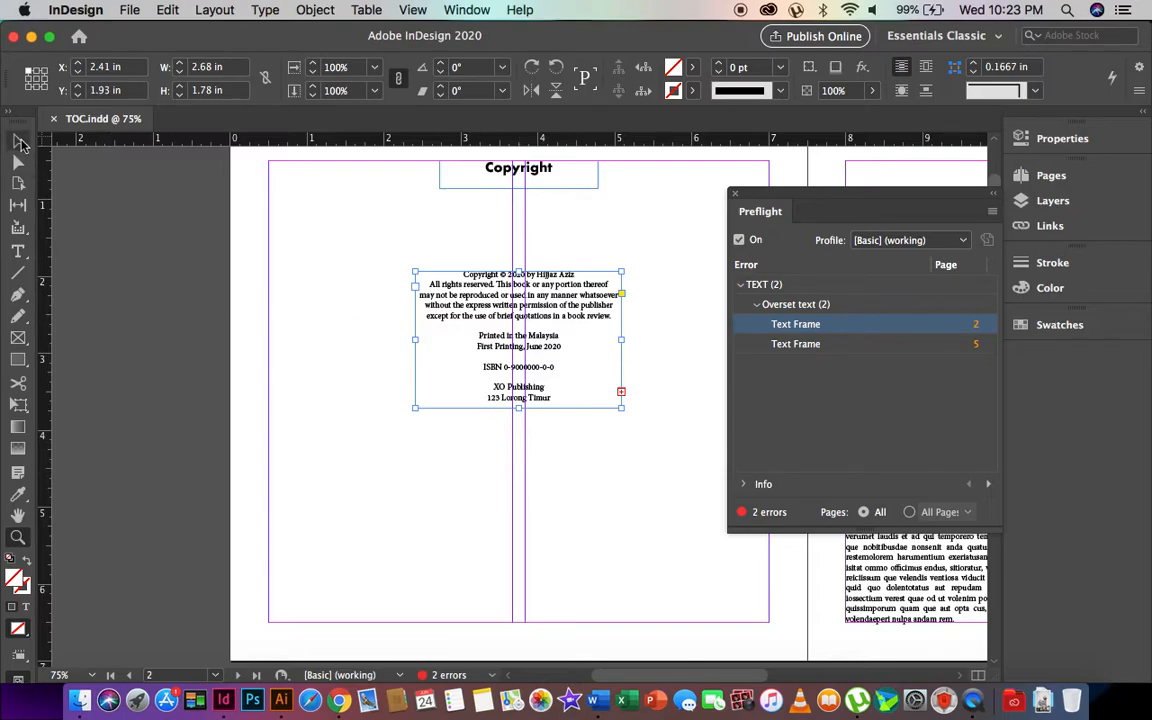
{"action": "left_click", "coordinate": [20, 142]}
{"action": "mouse_move", "coordinate": [518, 408]}
{"action": "left_mouse_down"}
{"action": "mouse_move", "coordinate": [517, 452]}
{"action": "mouse_move", "coordinate": [518, 405]}
{"action": "left_mouse_up"}
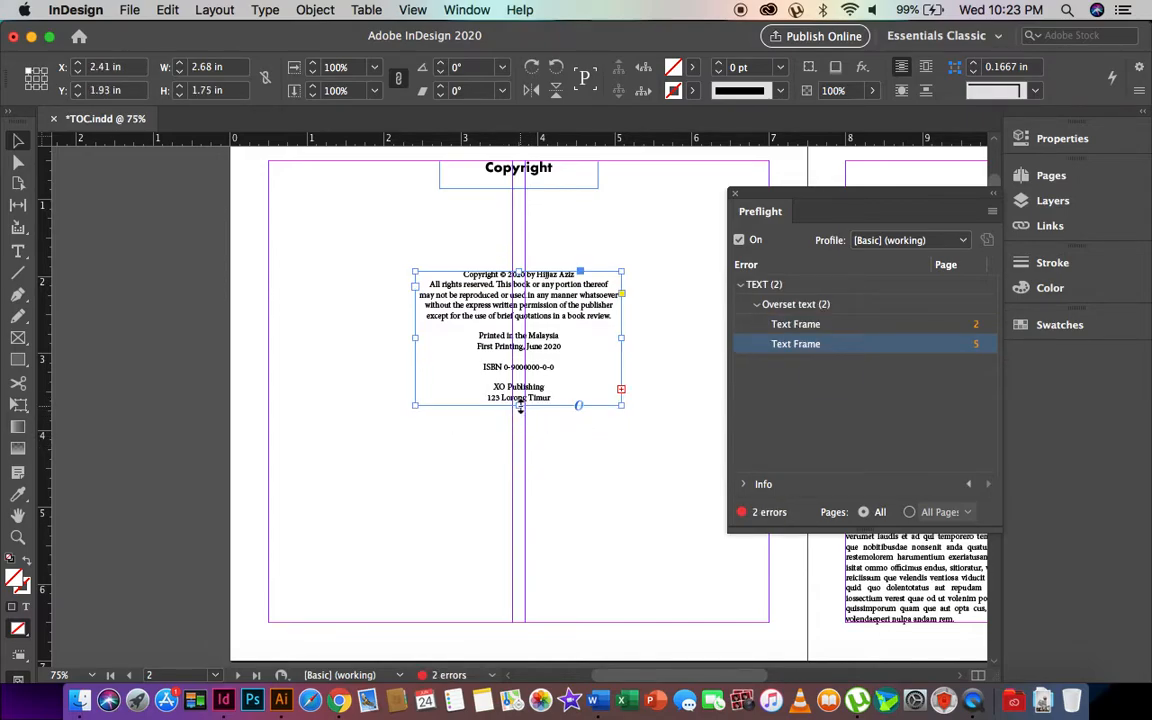
{"action": "left_click_drag", "start_coordinate": [520, 405], "coordinate": [520, 437]}
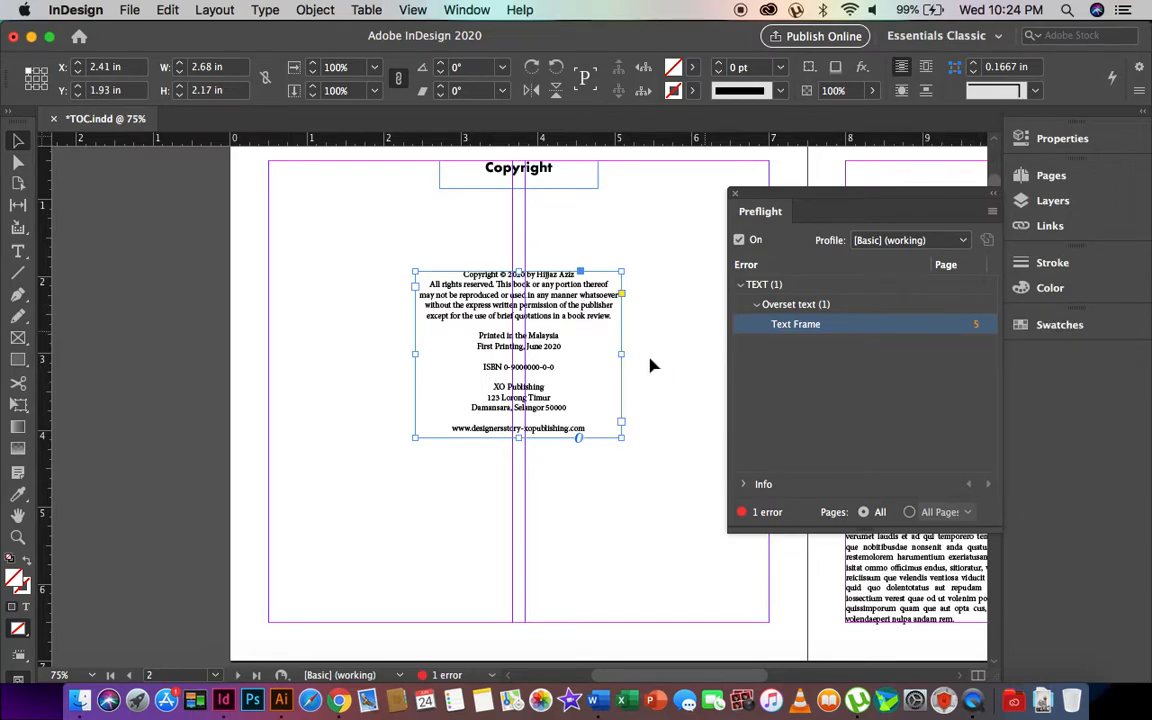
{"action": "left_click", "coordinate": [670, 386]}
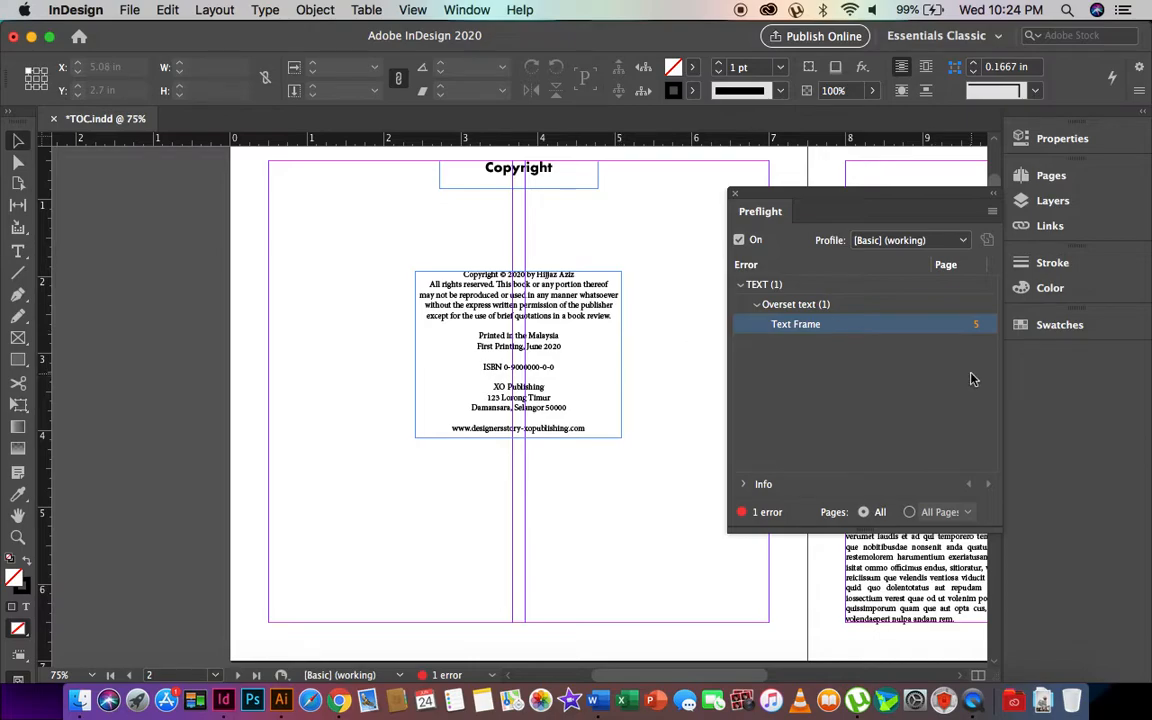
{"action": "left_click", "coordinate": [979, 326]}
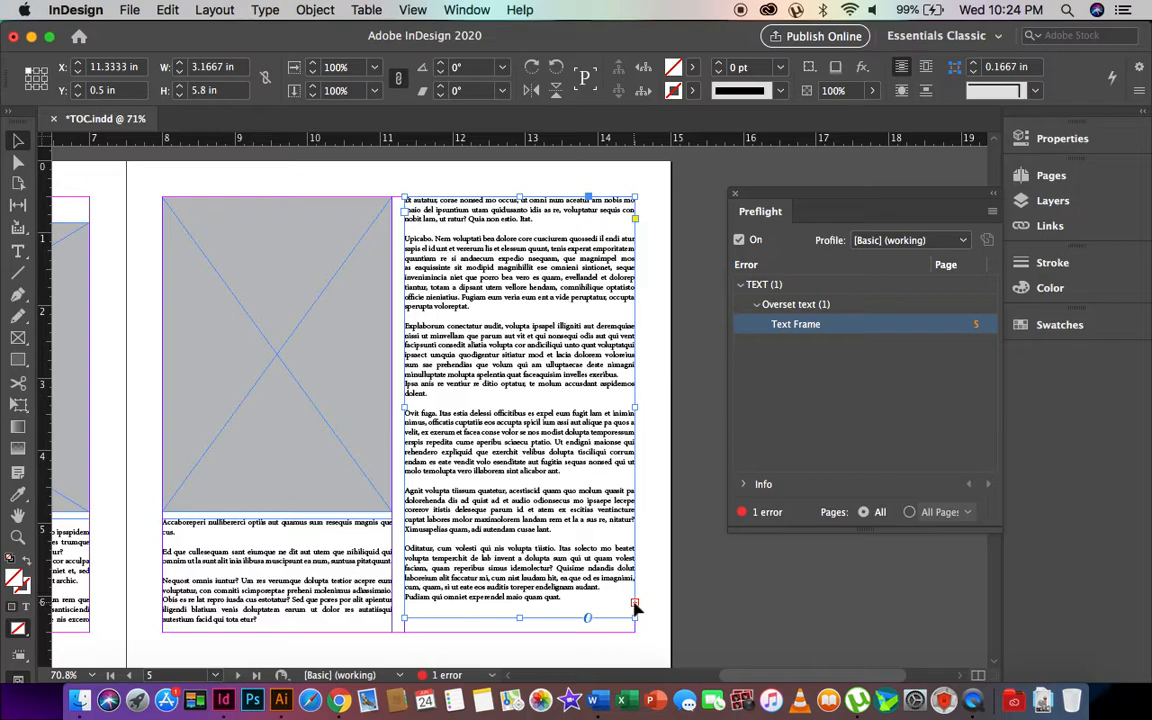
{"action": "scroll", "coordinate": [522, 548], "scroll_direction": "down", "scroll_amount": 5}
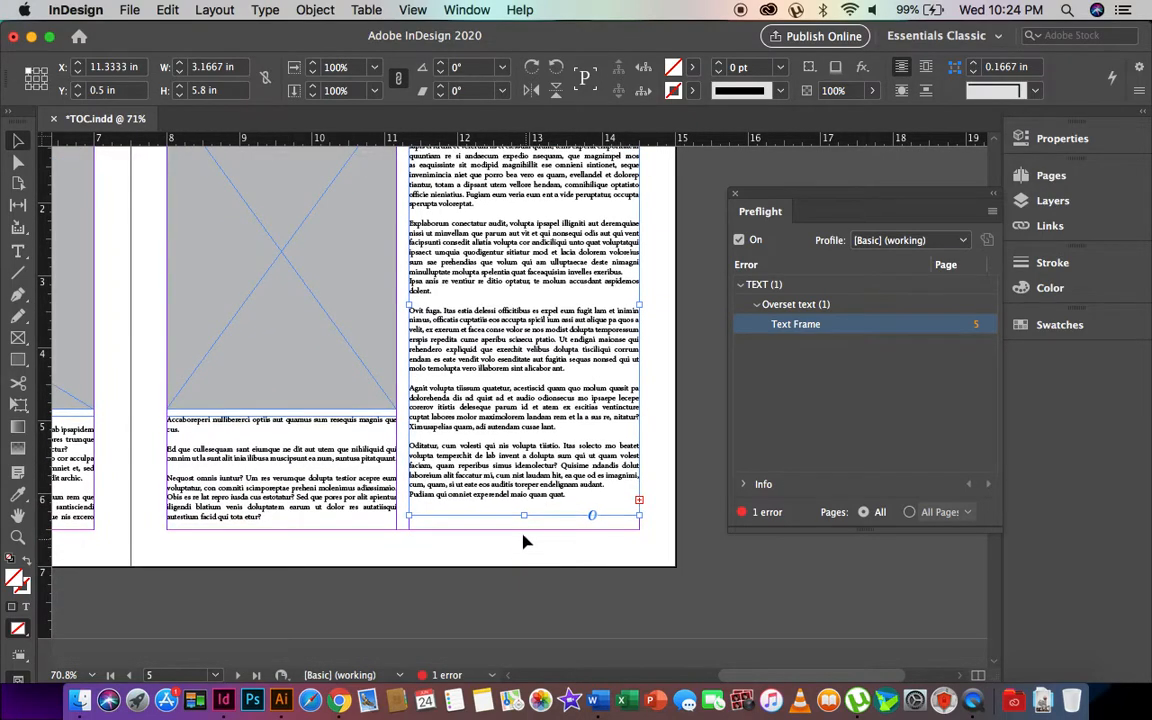
{"action": "left_click_drag", "start_coordinate": [525, 516], "coordinate": [525, 529]}
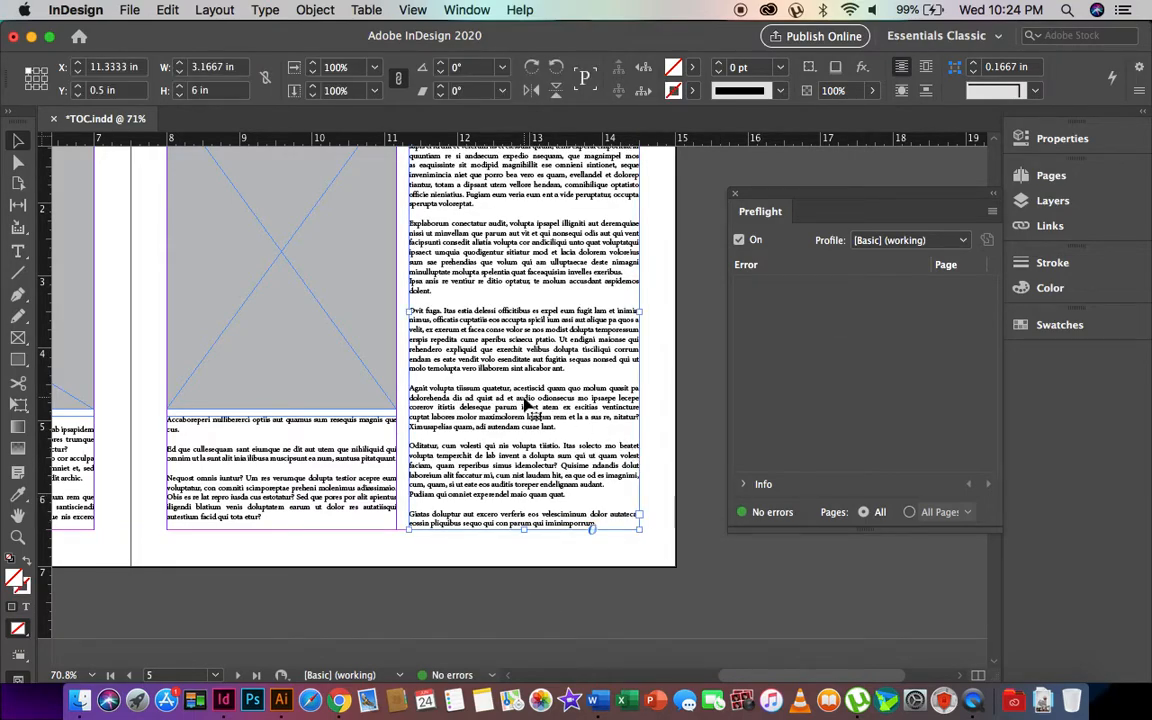
{"action": "scroll", "coordinate": [527, 405], "scroll_direction": "up", "scroll_amount": 8}
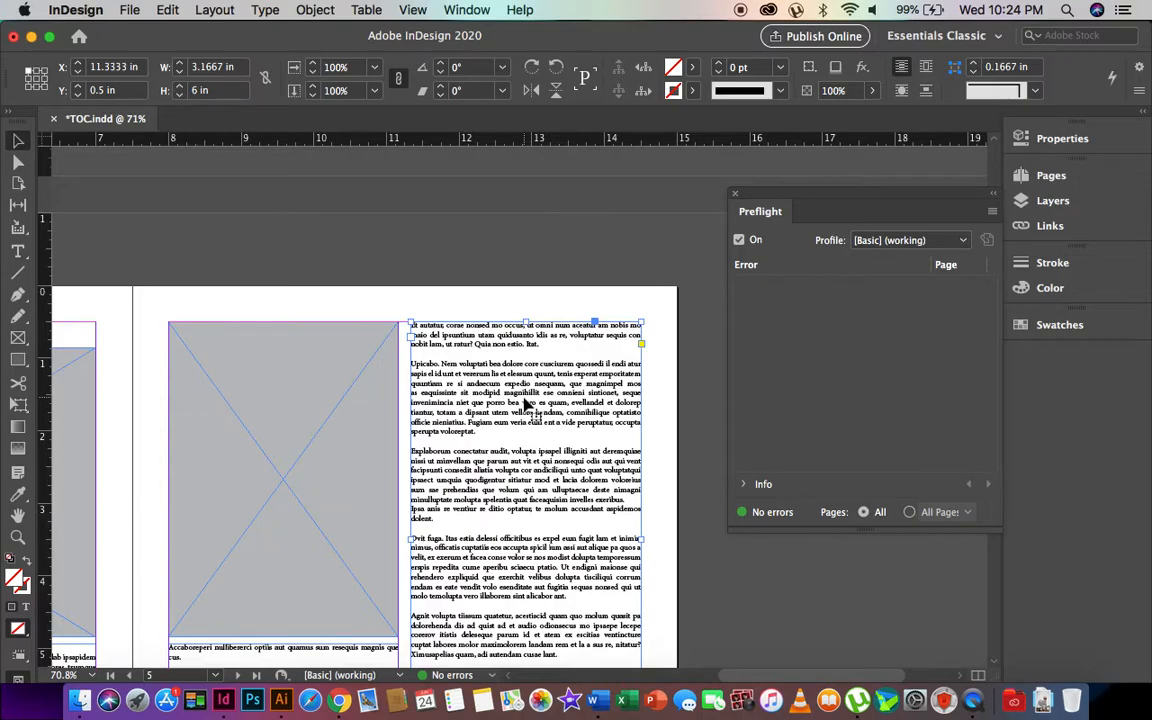
{"action": "double_click", "coordinate": [487, 402]}
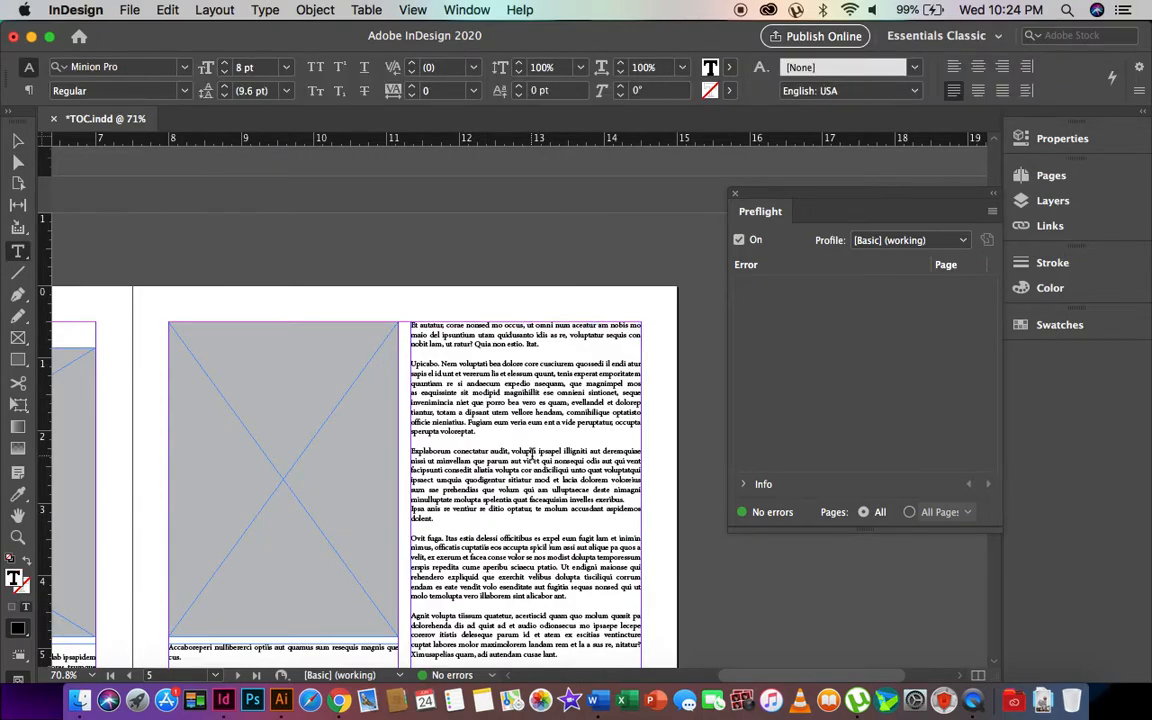
{"action": "scroll", "coordinate": [532, 455], "scroll_direction": "down", "scroll_amount": 17}
{"action": "scroll", "coordinate": [567, 275], "scroll_direction": "up", "scroll_amount": 8}
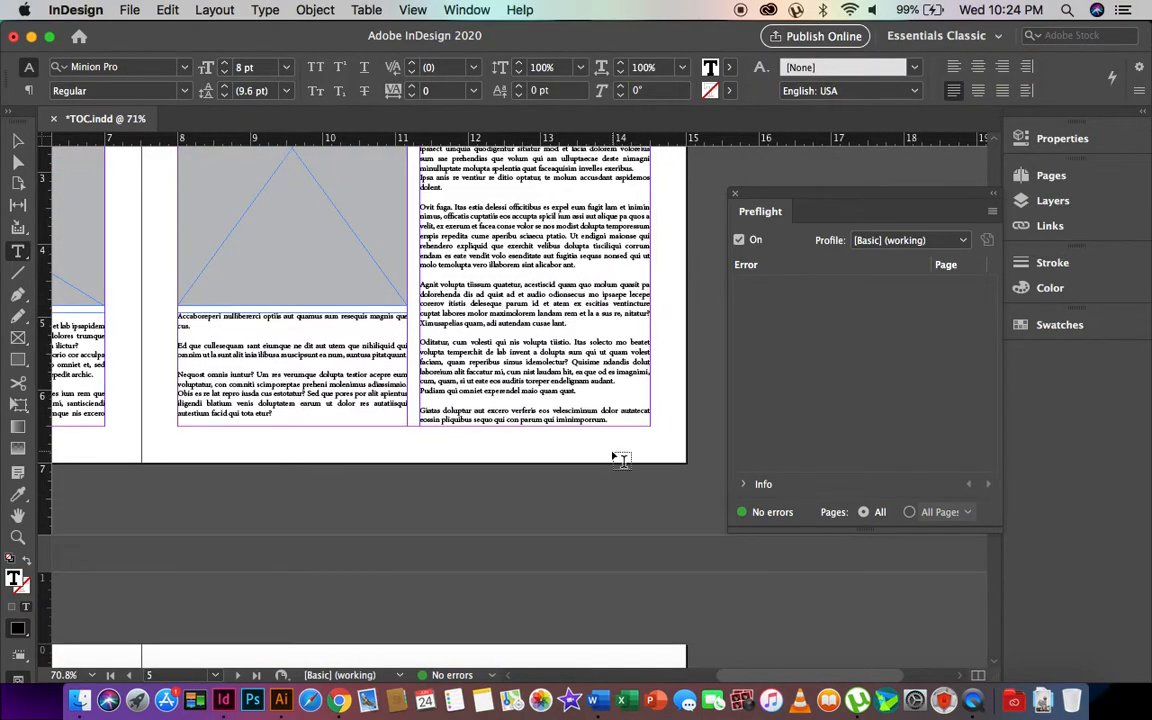
{"action": "left_click", "coordinate": [618, 421]}
{"action": "type", "text": "jsabdbasdbsd"}
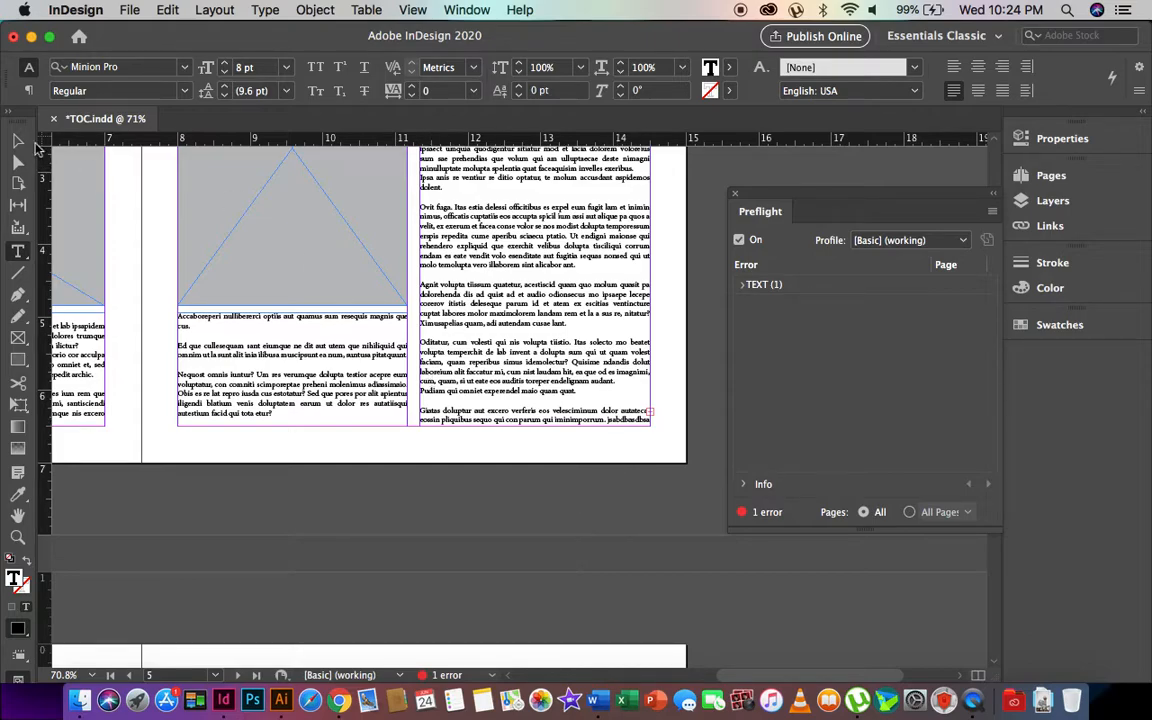
{"action": "key", "text": "Escape"}
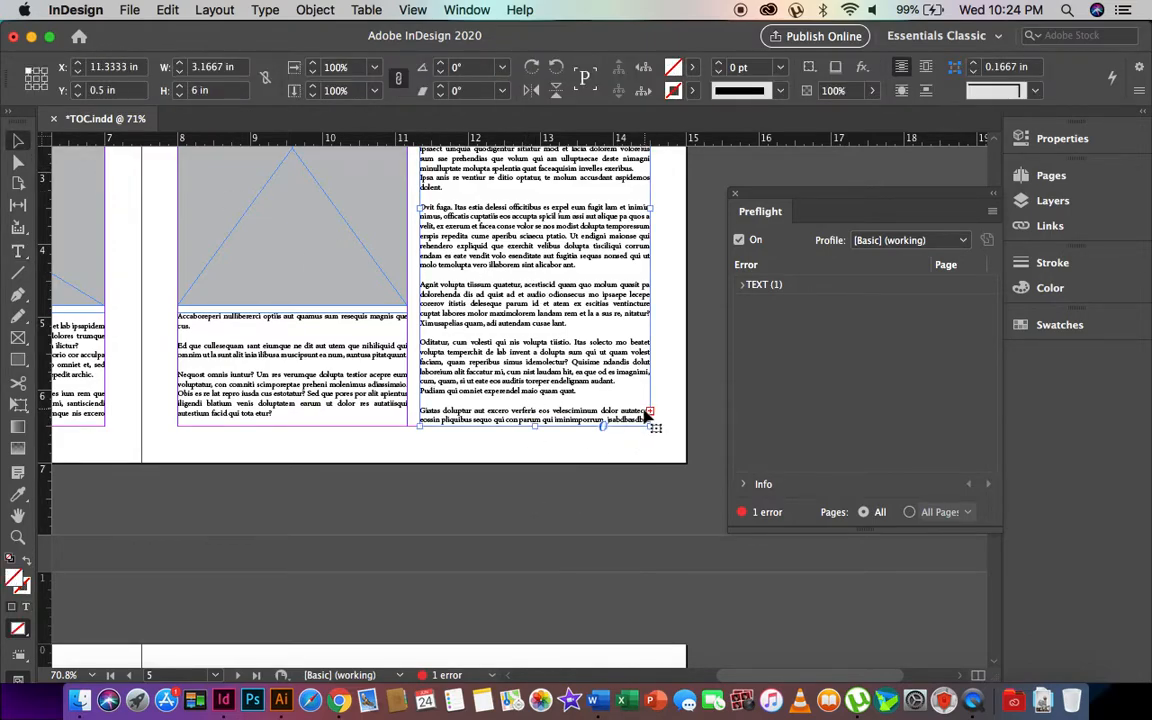
{"action": "left_click", "coordinate": [742, 285]}
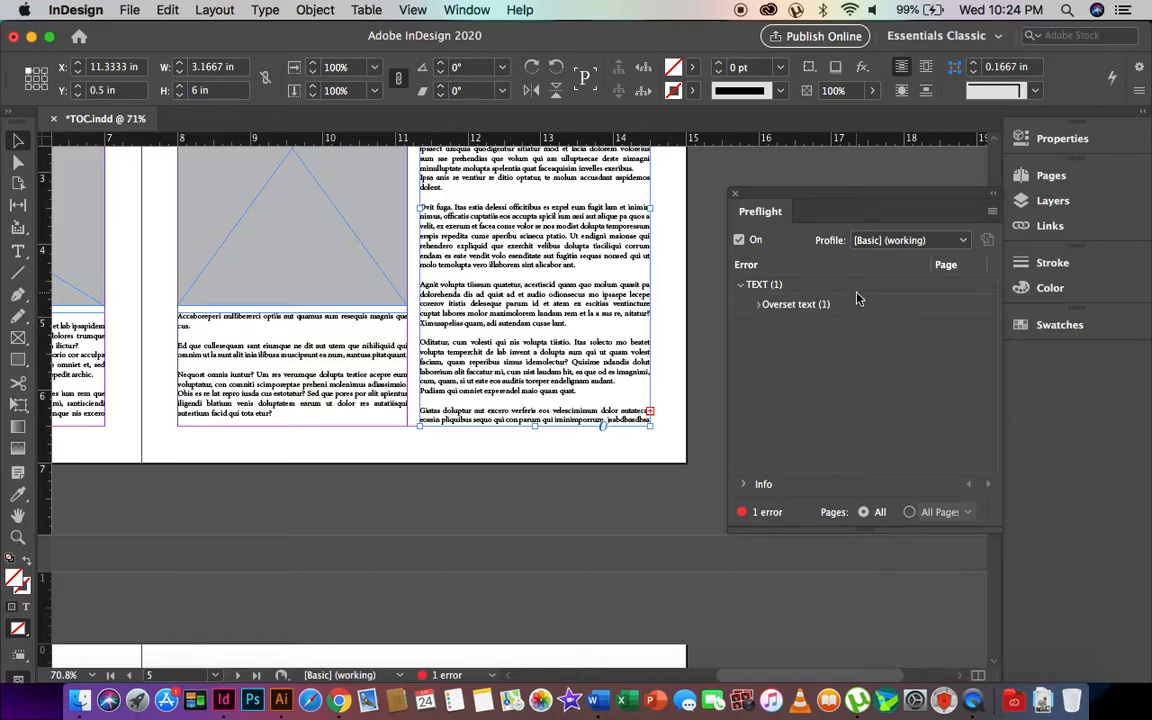
{"action": "key", "text": "super+z"}
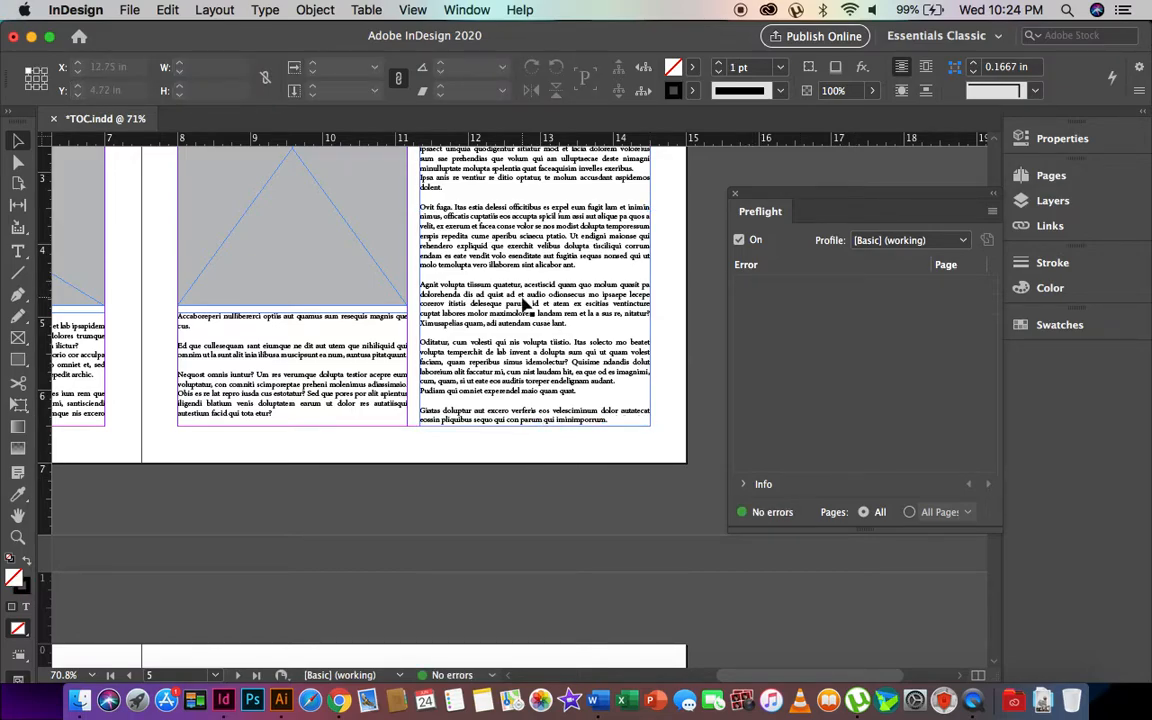
{"action": "scroll", "coordinate": [522, 303], "scroll_direction": "up", "scroll_amount": 5}
{"action": "double_click", "coordinate": [494, 441]}
{"action": "key", "text": "super+a"}
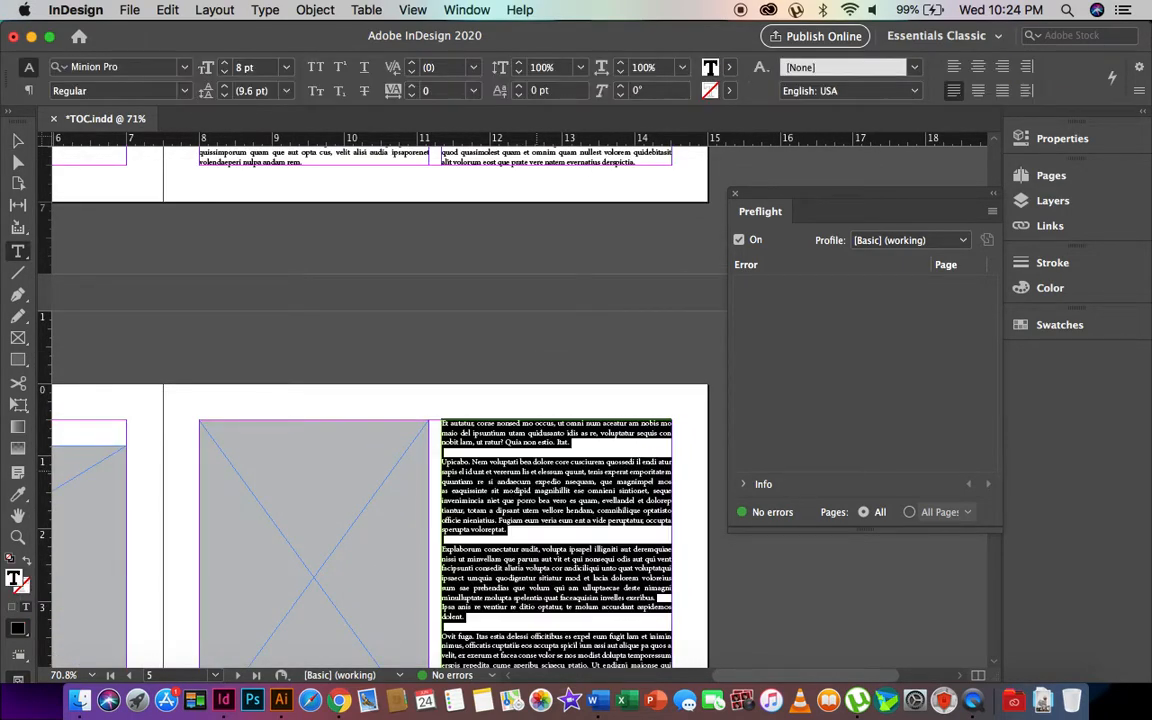
{"action": "scroll", "coordinate": [380, 400], "scroll_direction": "down", "scroll_amount": 2}
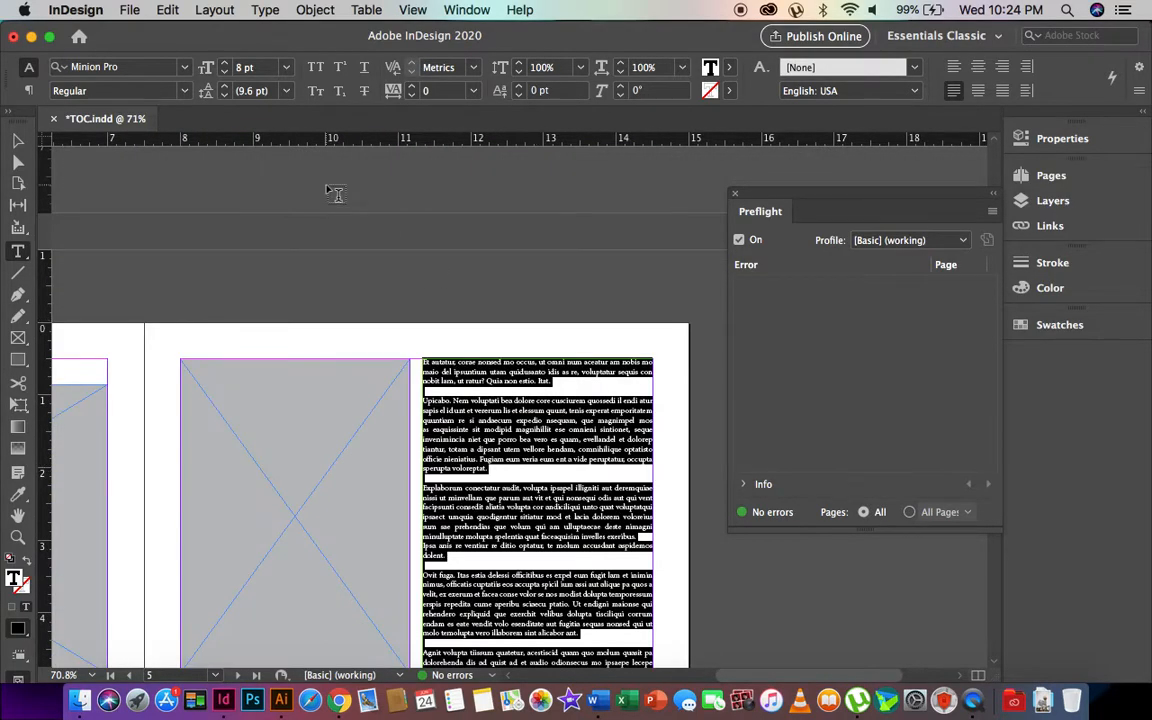
{"action": "left_click", "coordinate": [266, 70]}
{"action": "type", "text": "1"}
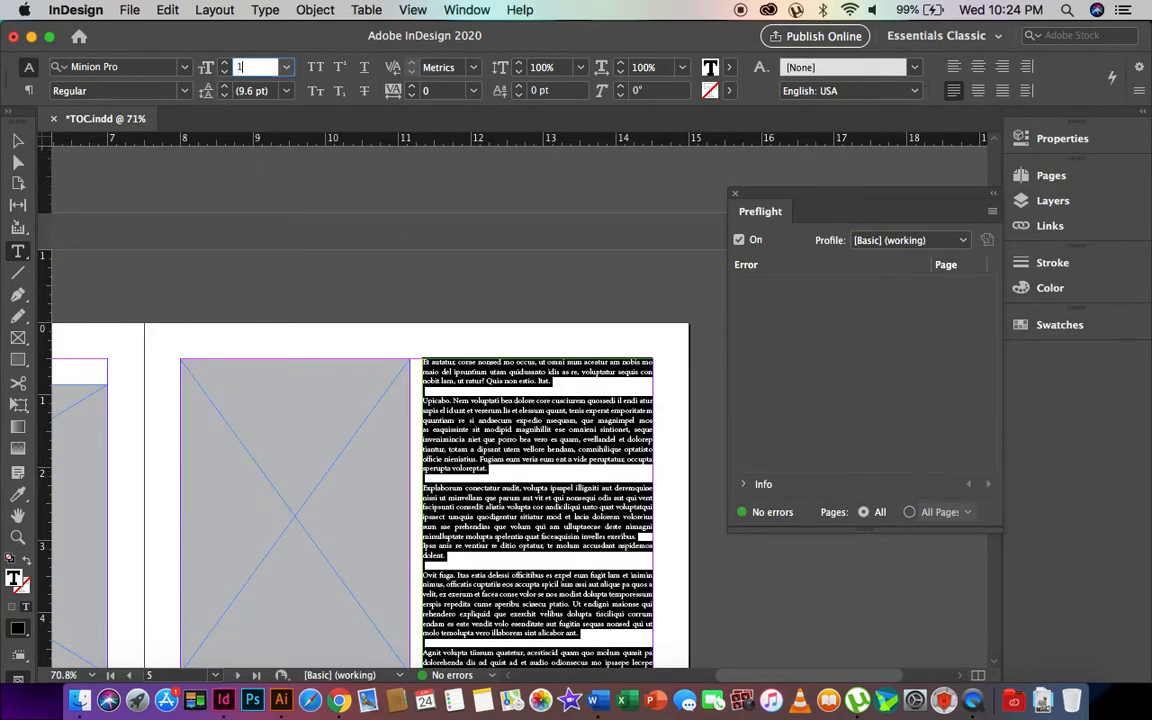
{"action": "type", "text": "0"}
{"action": "key", "text": "Return"}
{"action": "key", "text": "Escape"}
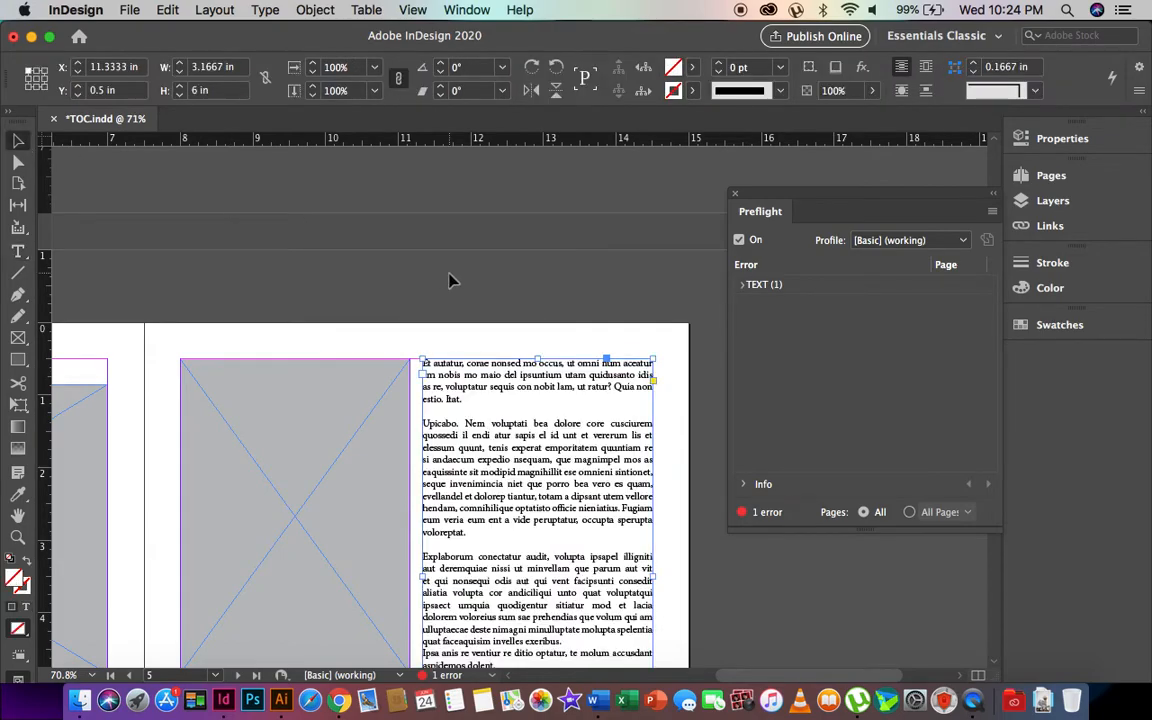
{"action": "scroll", "coordinate": [625, 485], "scroll_direction": "down", "scroll_amount": 5}
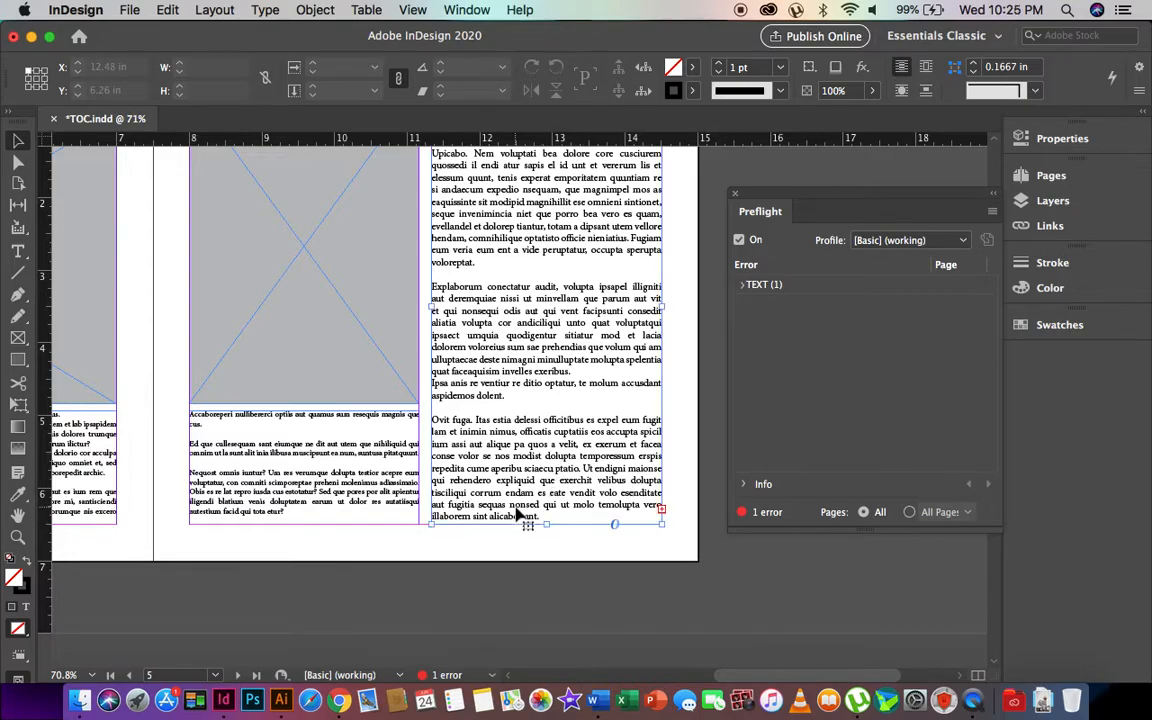
{"action": "left_click", "coordinate": [568, 507]}
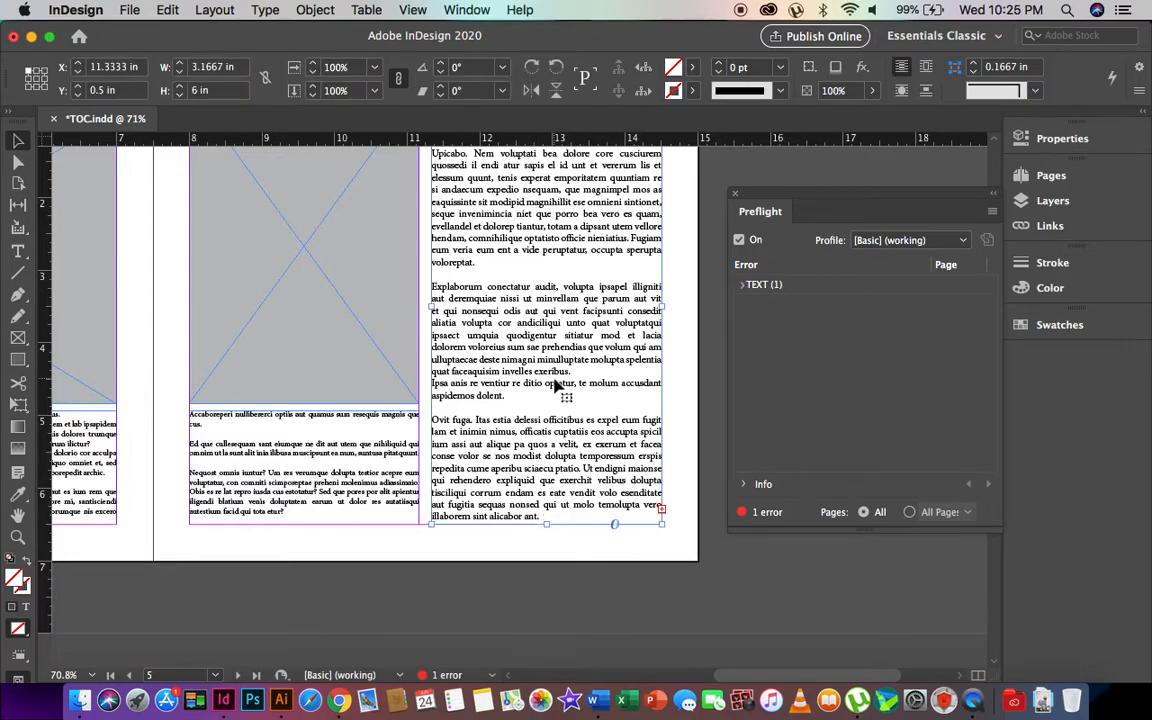
{"action": "left_click_drag", "start_coordinate": [546, 524], "coordinate": [546, 625]}
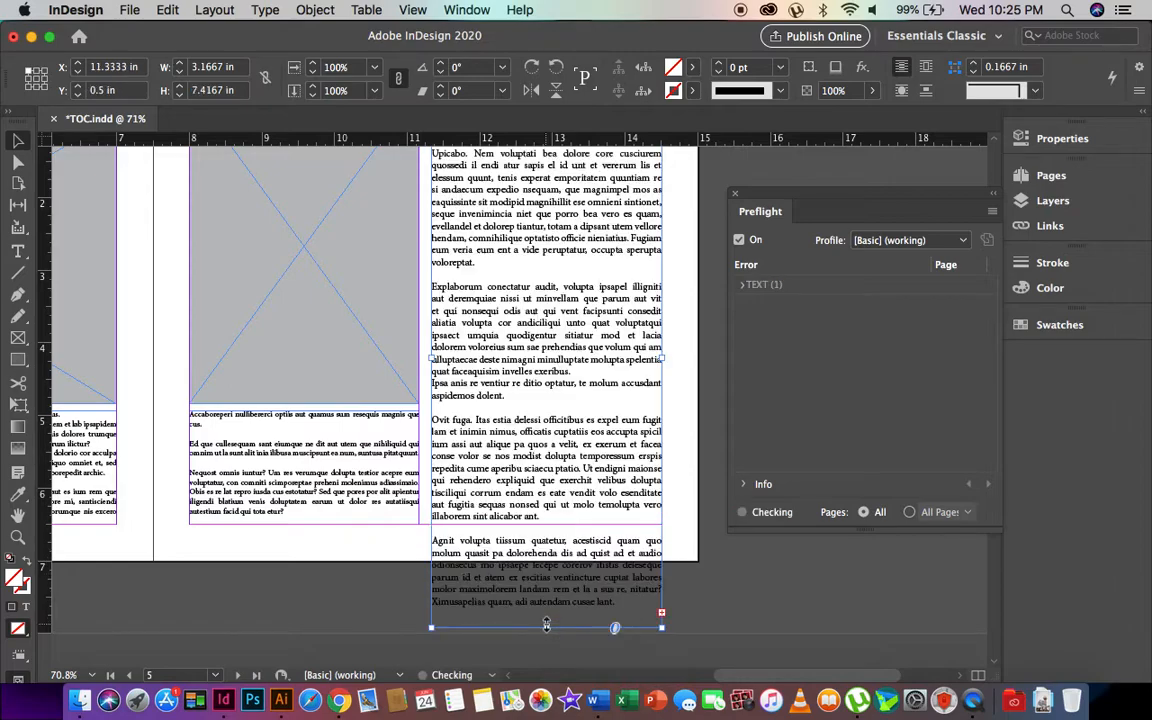
{"action": "key", "text": "super+z"}
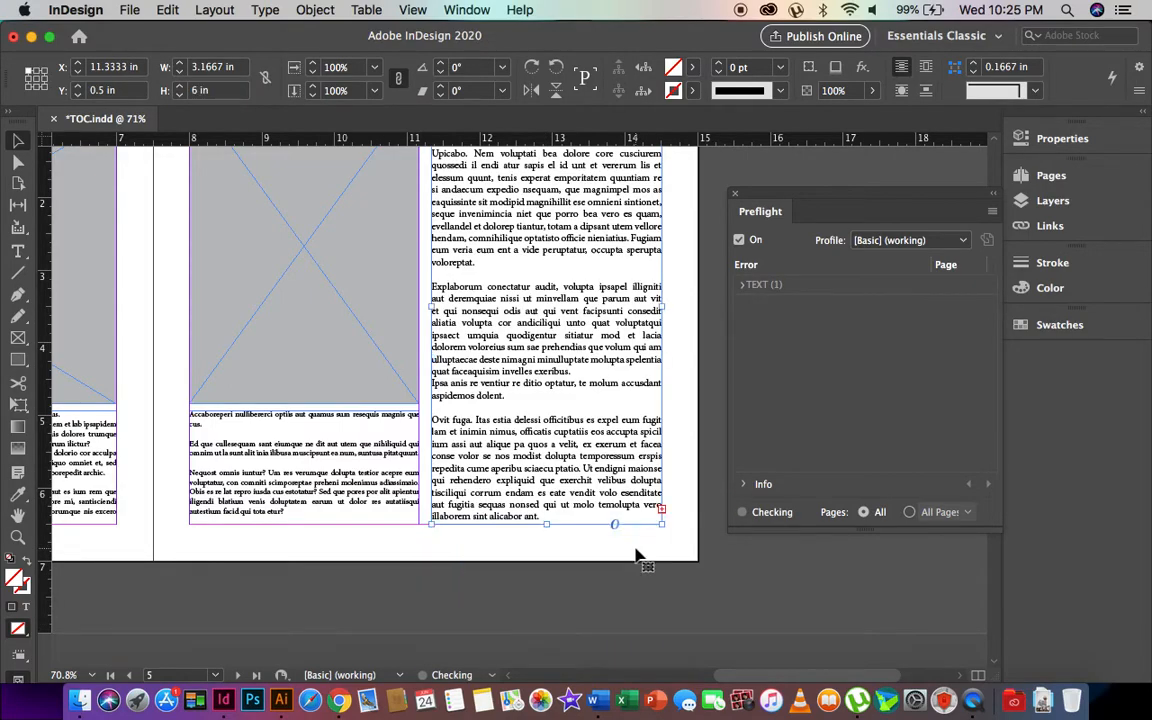
{"action": "key", "text": "super+z"}
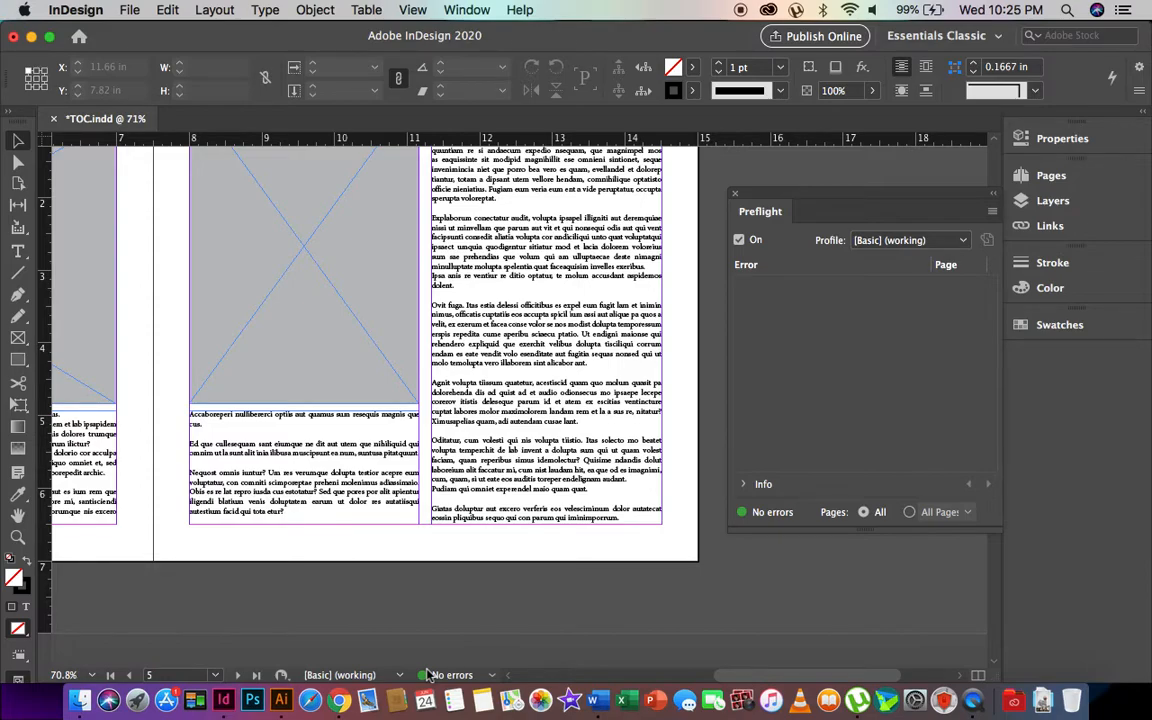
{"action": "scroll", "coordinate": [465, 324], "scroll_direction": "left", "scroll_amount": 5}
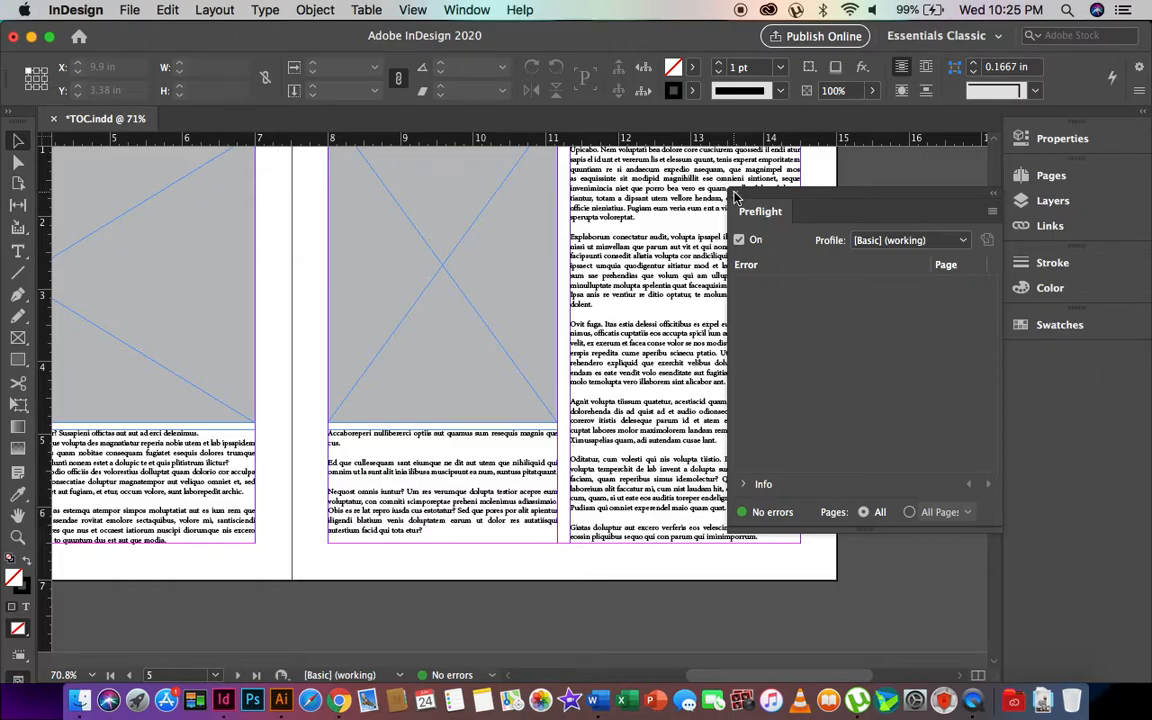
- Close the Preflight panel and scroll through the document's pages
{"action": "left_click", "coordinate": [733, 196]}
{"action": "scroll", "coordinate": [455, 244], "scroll_direction": "up", "scroll_amount": 10}
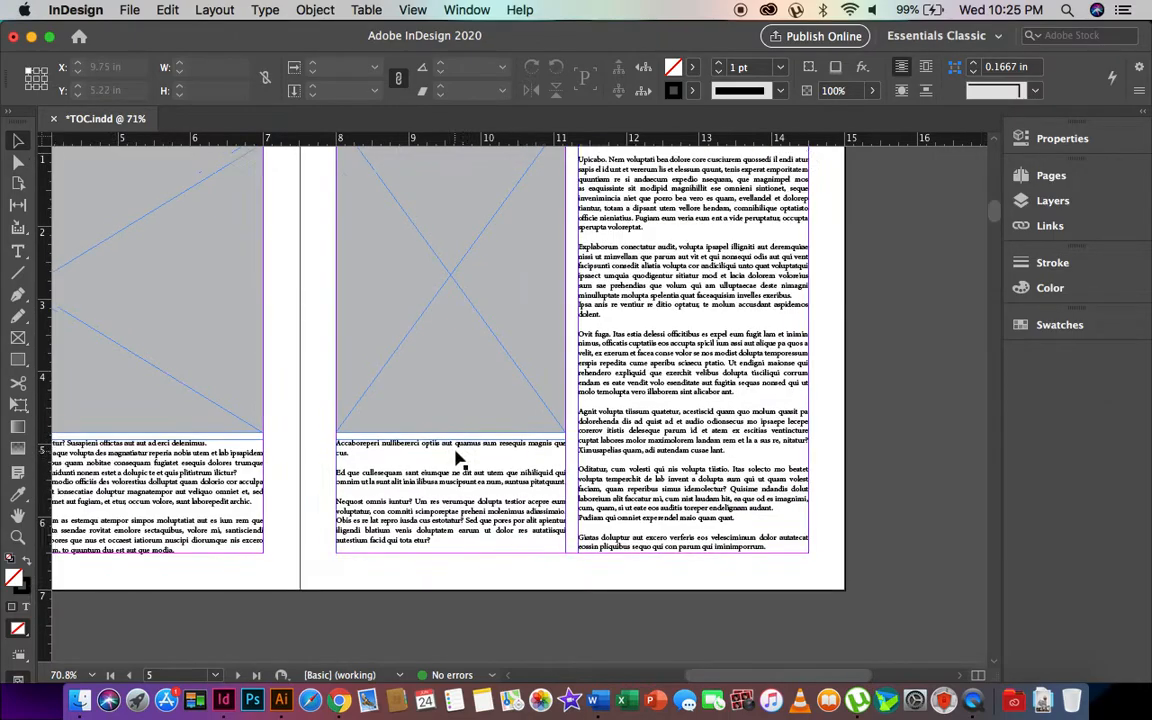
{"action": "scroll", "coordinate": [455, 458], "scroll_direction": "left", "scroll_amount": 3}
{"action": "scroll", "coordinate": [455, 460], "scroll_direction": "up", "scroll_amount": 10}
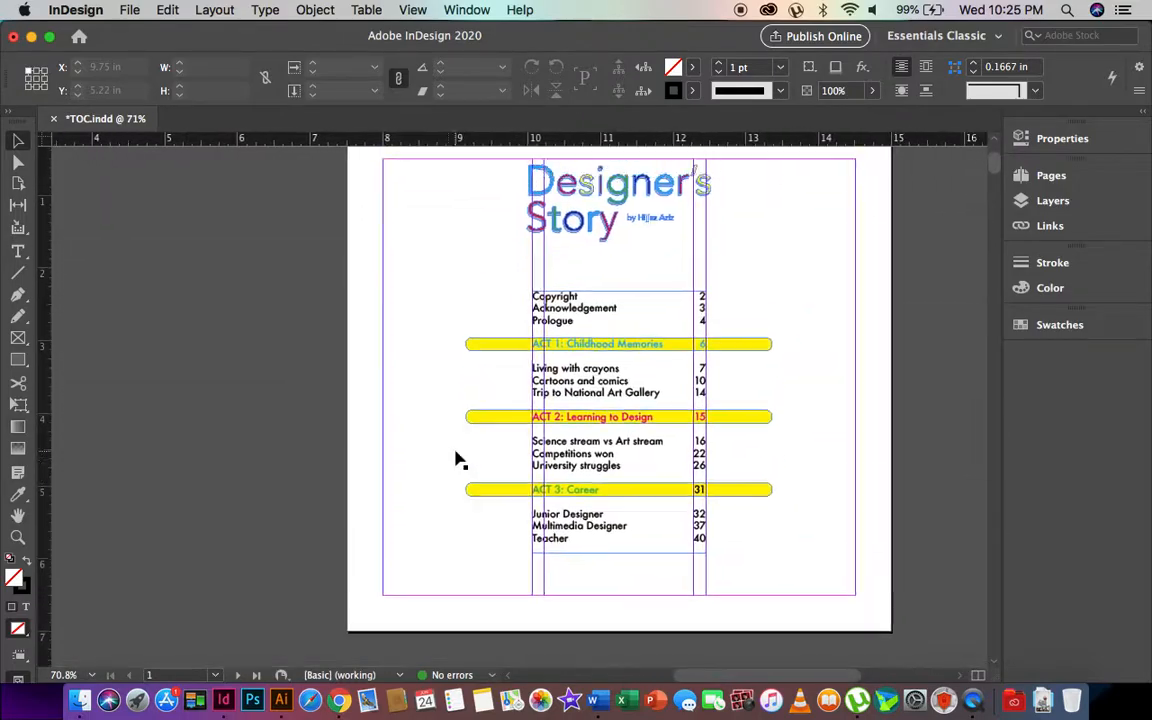
{"action": "scroll", "coordinate": [455, 460], "scroll_direction": "down", "scroll_amount": 15}
{"action": "scroll", "coordinate": [455, 460], "scroll_direction": "up", "scroll_amount": 10}
{"action": "scroll", "coordinate": [455, 460], "scroll_direction": "down", "scroll_amount": 3}
{"action": "scroll", "coordinate": [455, 460], "scroll_direction": "up", "scroll_amount": 8}
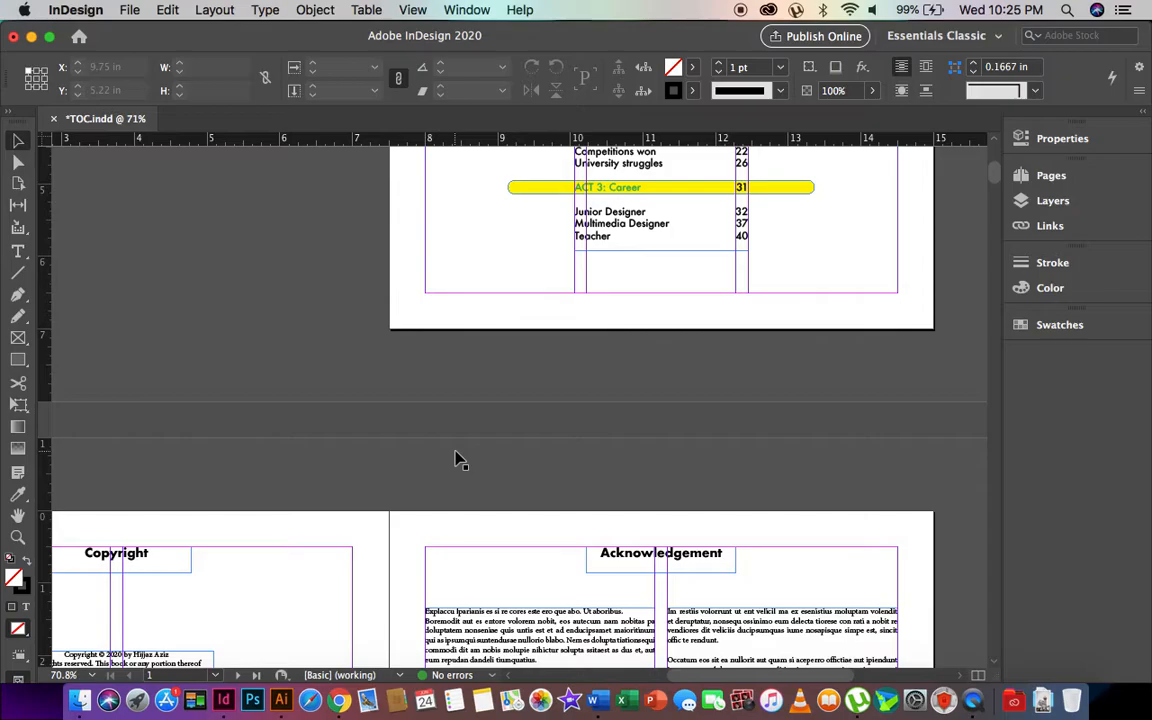
{"action": "scroll", "coordinate": [455, 460], "scroll_direction": "down", "scroll_amount": 3}
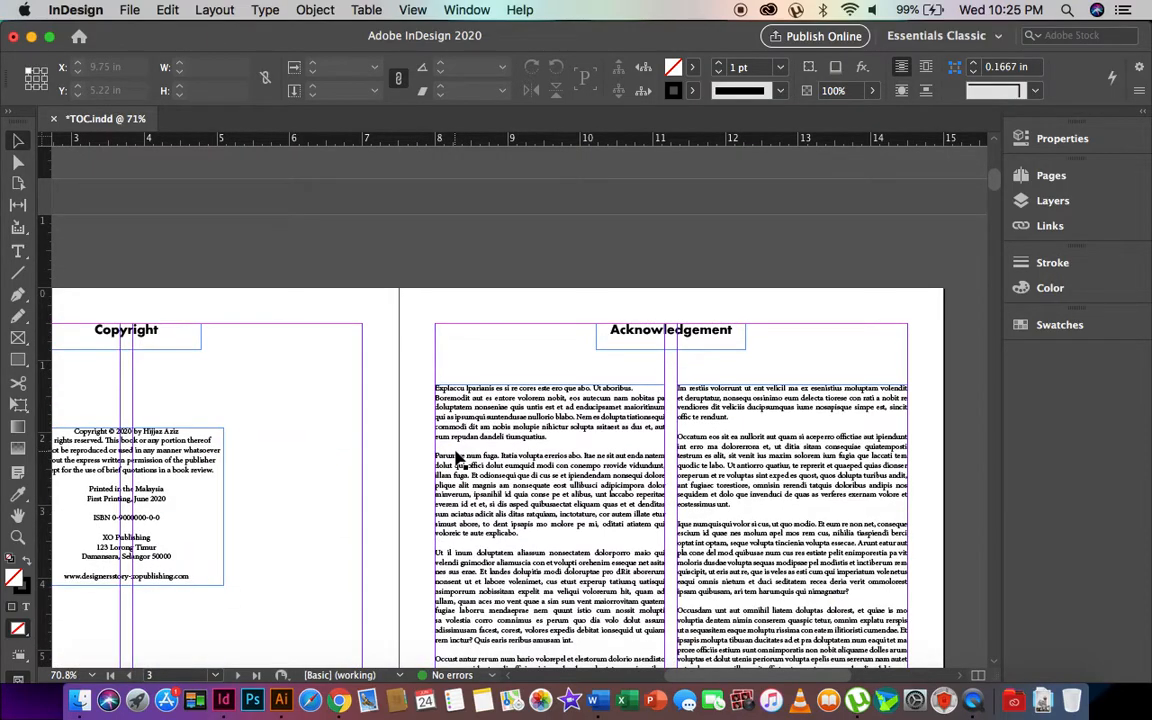
{"action": "scroll", "coordinate": [500, 378], "scroll_direction": "down", "scroll_amount": 5}
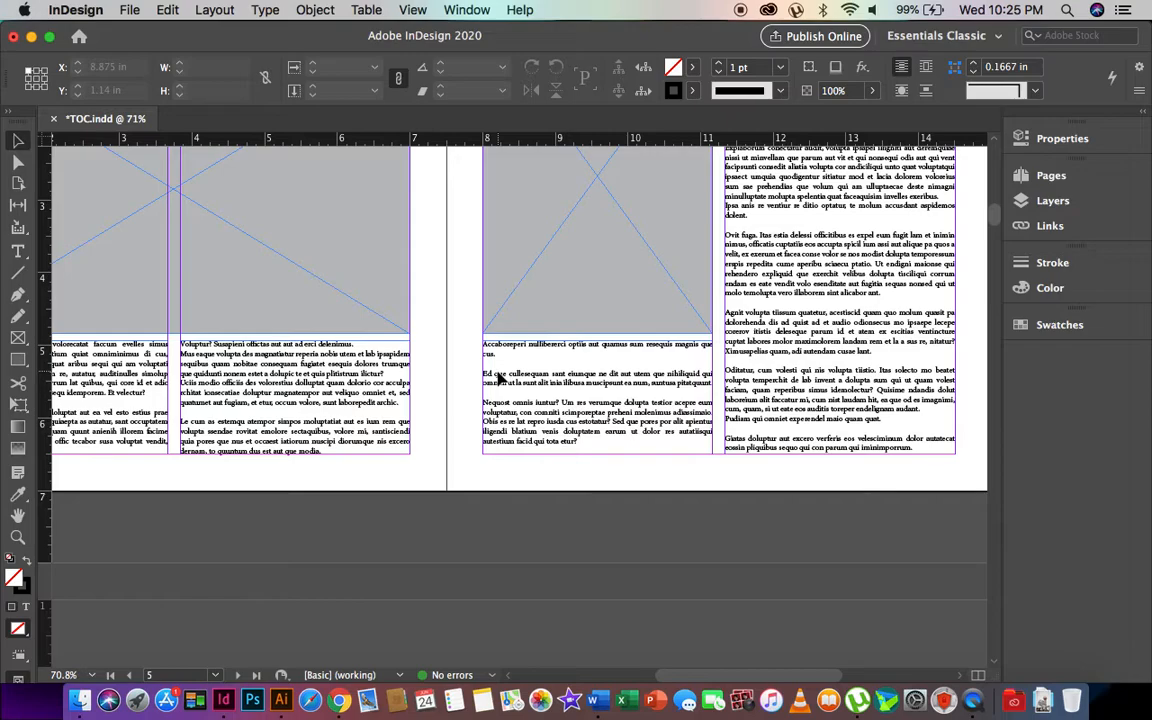
- Zoom in on the top of page 4's body text and select a text frame
{"action": "left_click", "coordinate": [18, 540]}
{"action": "scroll", "coordinate": [496, 365], "scroll_direction": "up", "scroll_amount": 5}
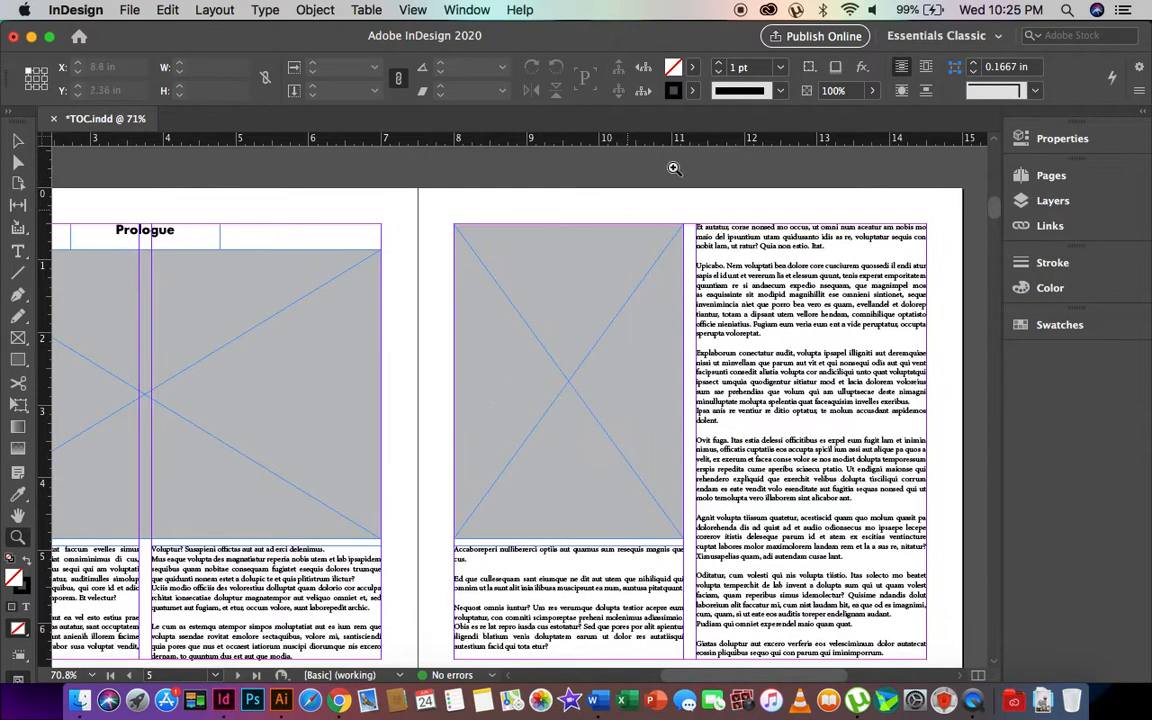
{"action": "left_click_drag", "start_coordinate": [633, 190], "coordinate": [771, 290]}
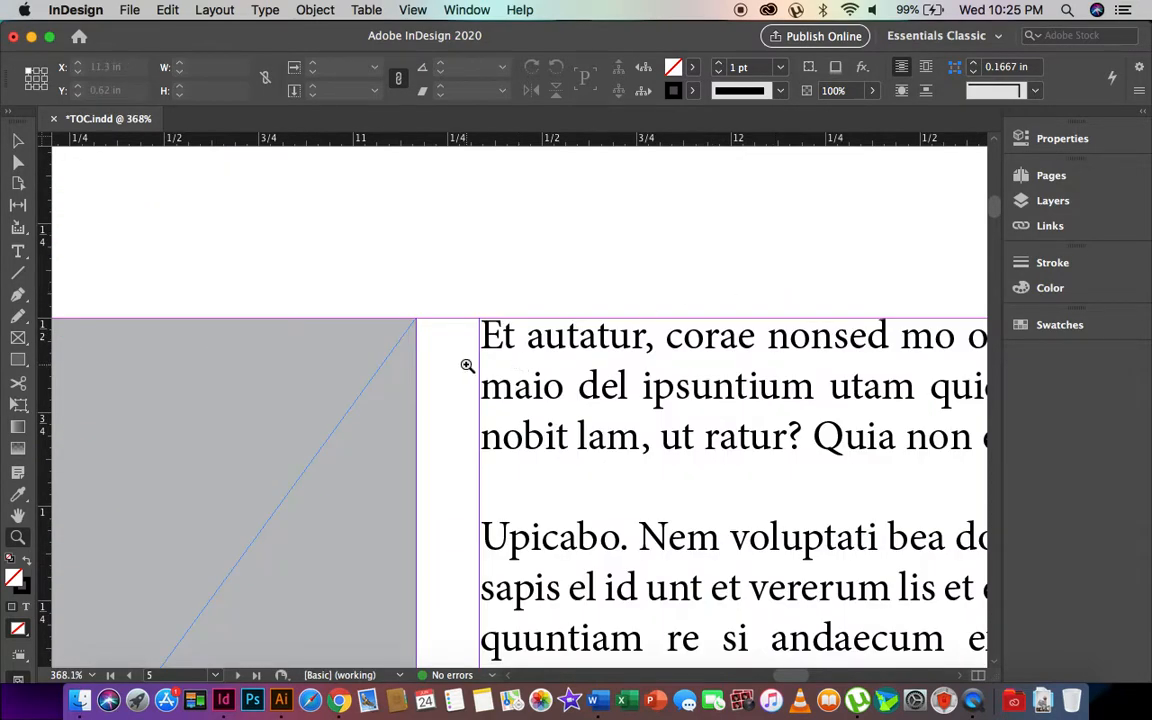
{"action": "scroll", "coordinate": [467, 365], "scroll_direction": "down", "scroll_amount": 15}
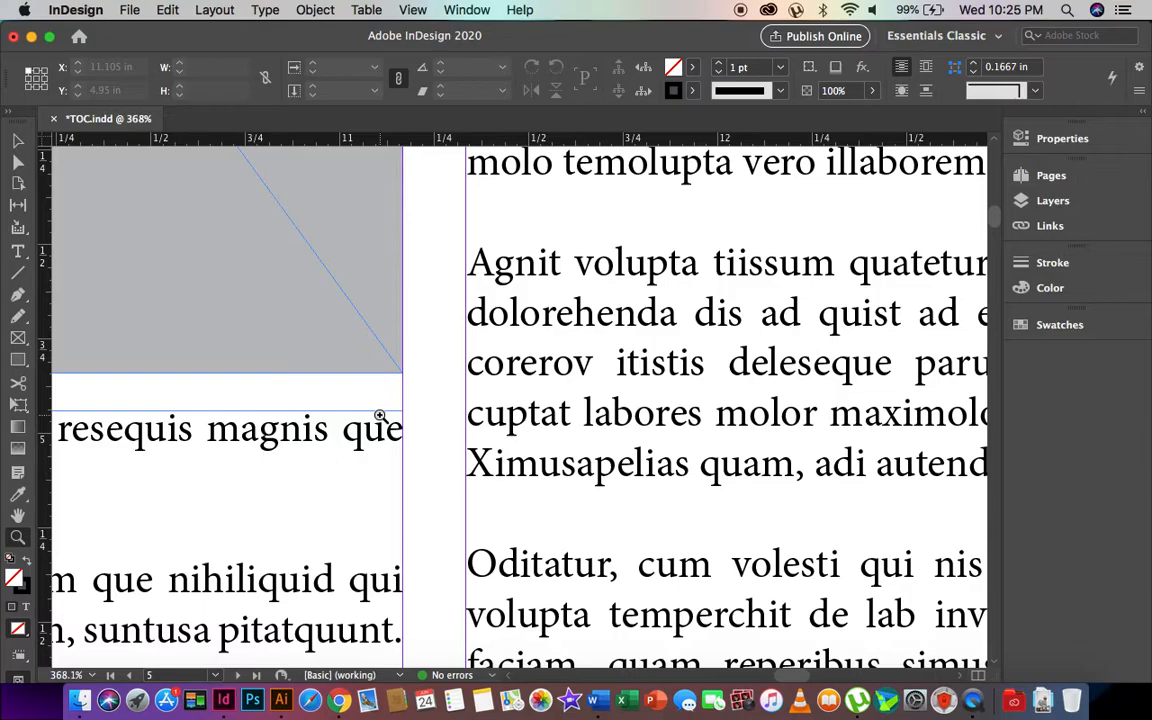
{"action": "left_click", "coordinate": [17, 142]}
{"action": "scroll", "coordinate": [339, 347], "scroll_direction": "left", "scroll_amount": 5}
{"action": "scroll", "coordinate": [339, 347], "scroll_direction": "down", "scroll_amount": 1}
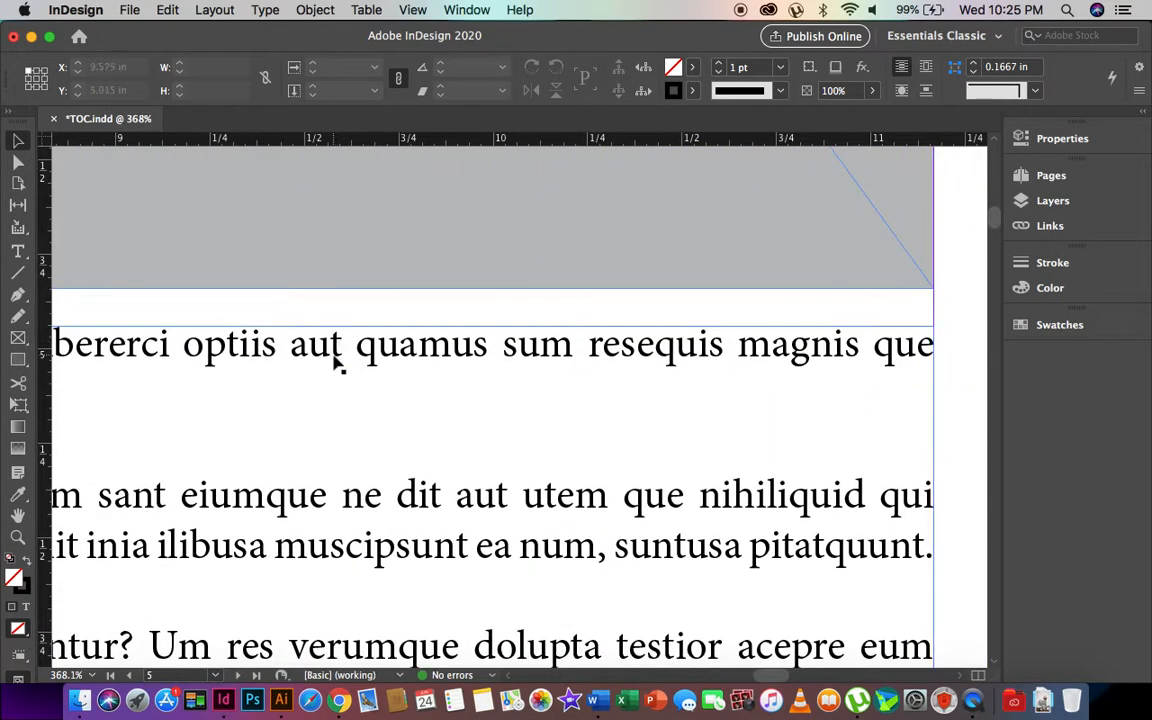
{"action": "left_click", "coordinate": [334, 363]}
{"action": "scroll", "coordinate": [334, 363], "scroll_direction": "left", "scroll_amount": 10}
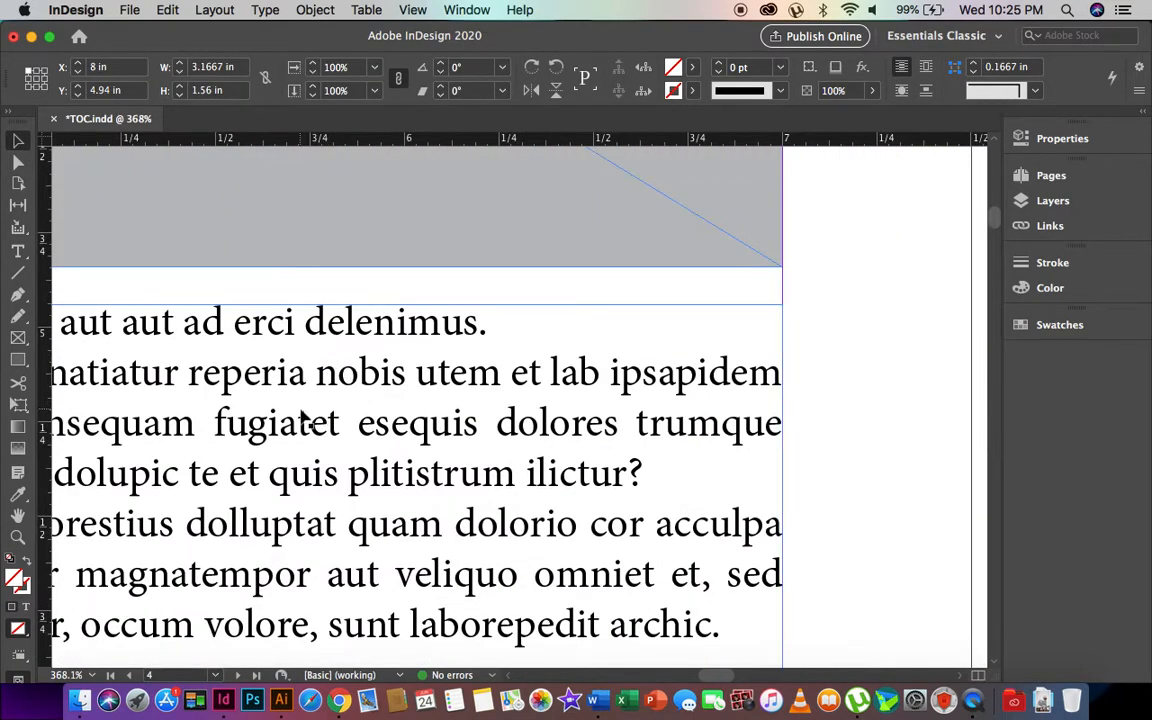
{"action": "scroll", "coordinate": [309, 417], "scroll_direction": "left", "scroll_amount": 10}
{"action": "scroll", "coordinate": [309, 417], "scroll_direction": "up", "scroll_amount": 2}
{"action": "scroll", "coordinate": [298, 419], "scroll_direction": "left", "scroll_amount": 5}
{"action": "scroll", "coordinate": [298, 419], "scroll_direction": "down", "scroll_amount": 3}
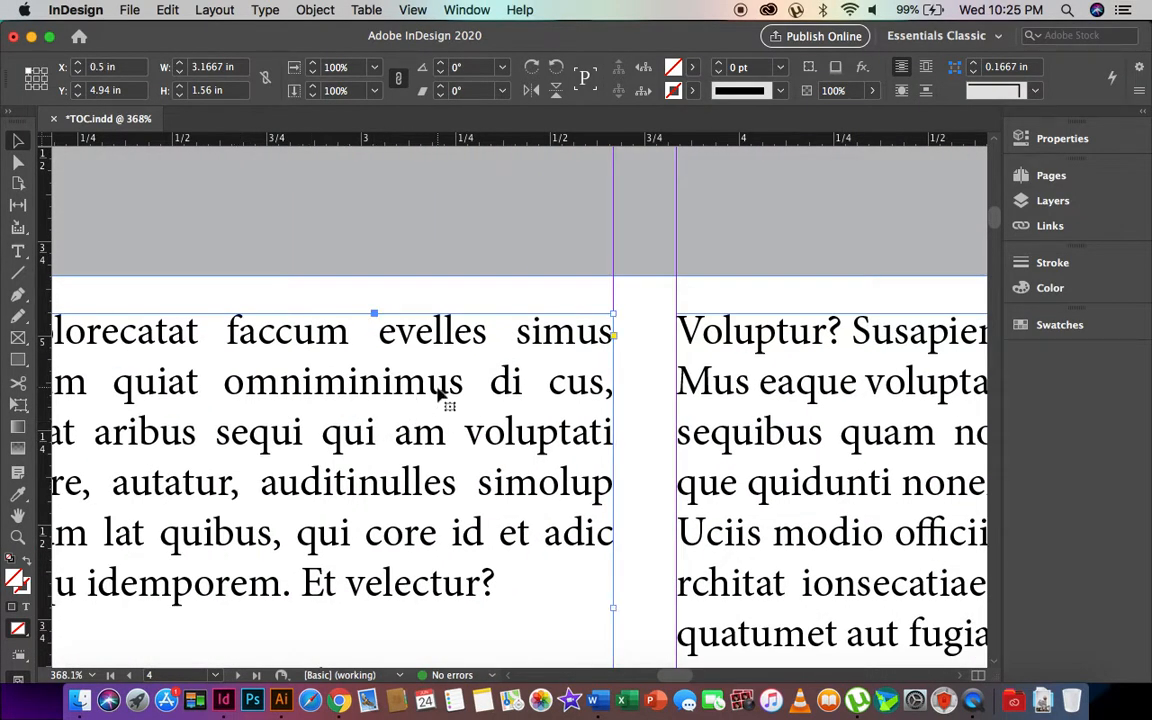
- Set all the text in page 4's left frame to 8.5 pt
{"action": "double_click", "coordinate": [440, 395]}
{"action": "key", "text": "super+a"}
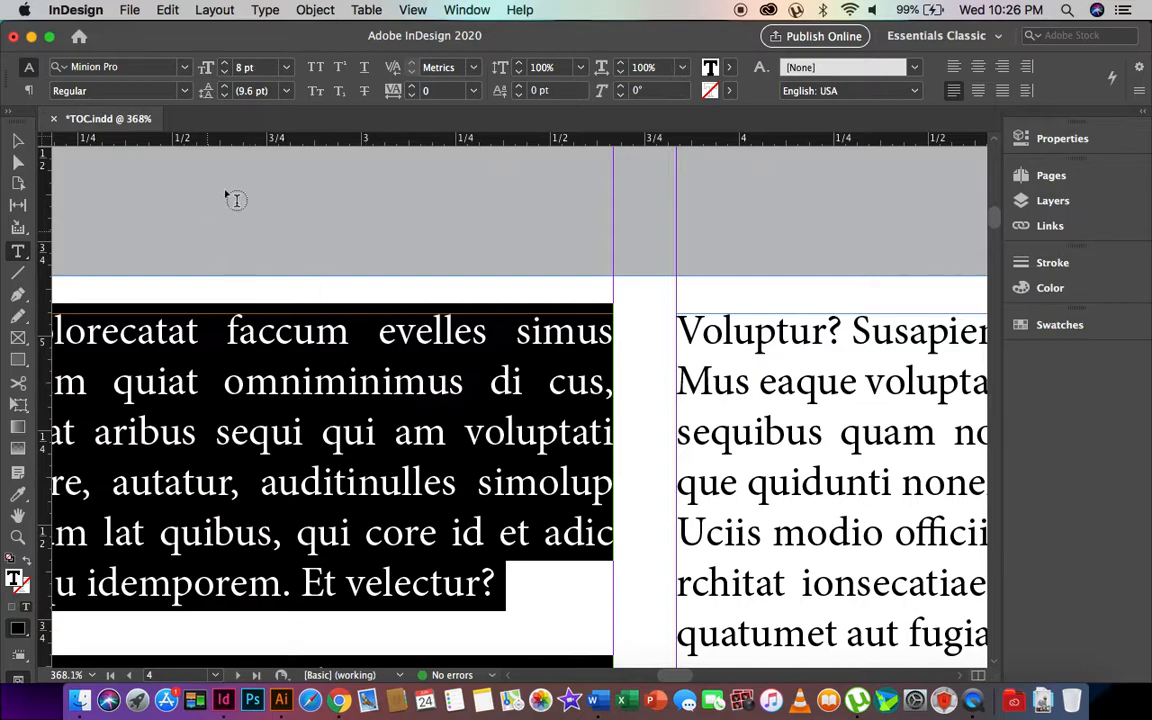
{"action": "left_click", "coordinate": [262, 70]}
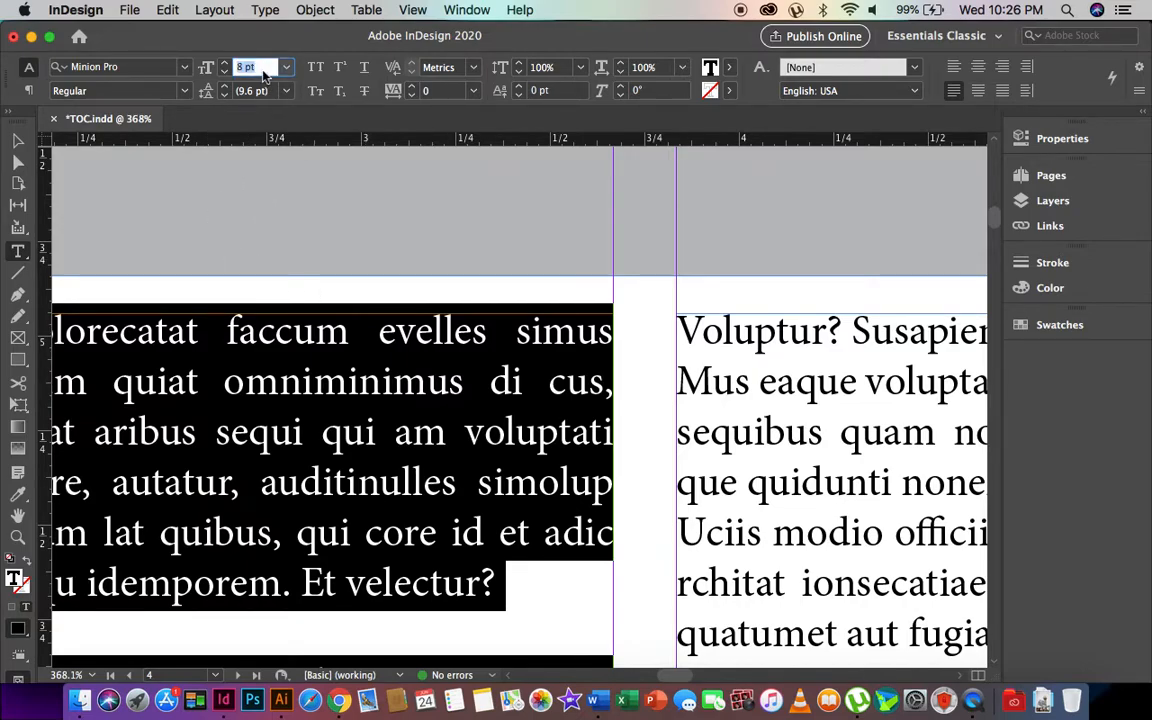
{"action": "key", "text": "Return"}
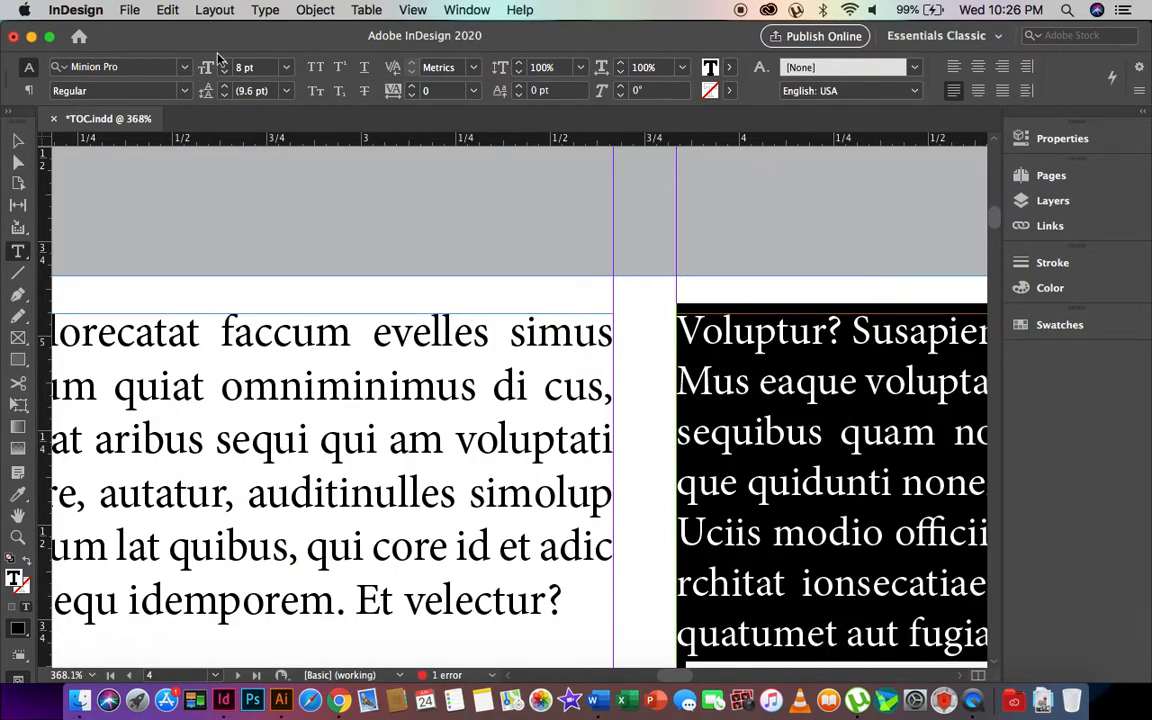
- Set the right frame's text to 10 pt and zoom out slightly
{"action": "left_click", "coordinate": [258, 66]}
{"action": "type", "text": "10"}
{"action": "key", "text": "Return"}
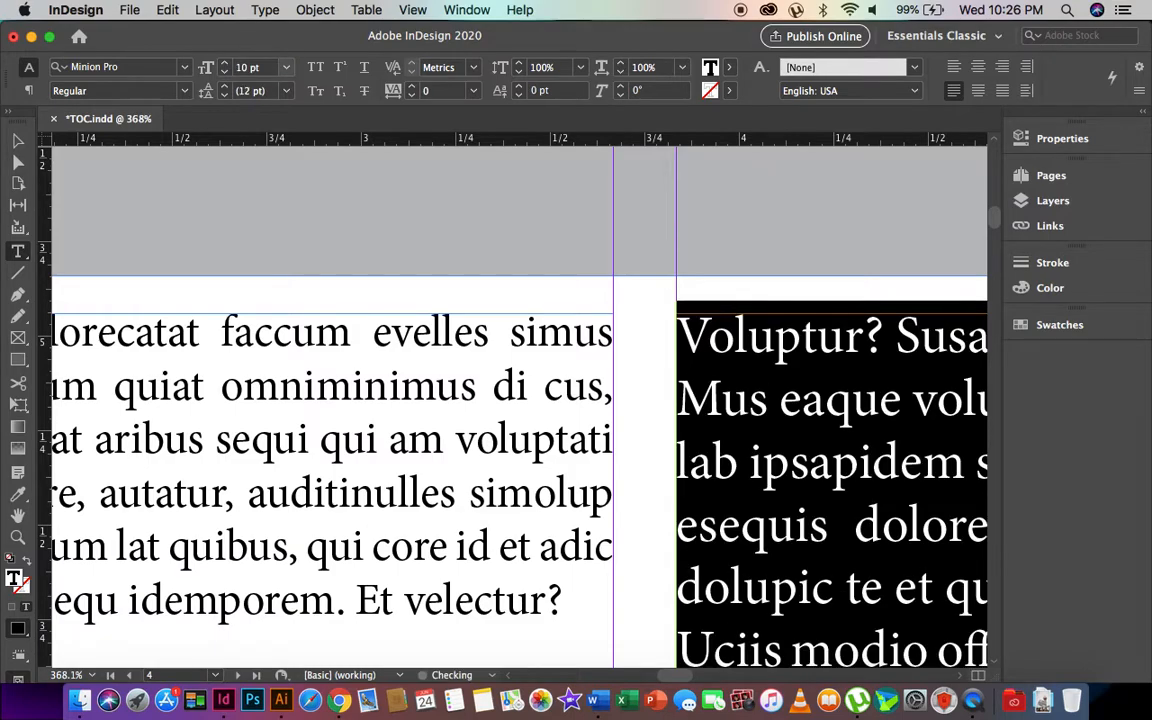
{"action": "key", "text": "super+minus"}
{"action": "key", "text": "super+minus"}
{"action": "key", "text": "super+minus"}
{"action": "key", "text": "super+minus"}
{"action": "key", "text": "super+minus"}
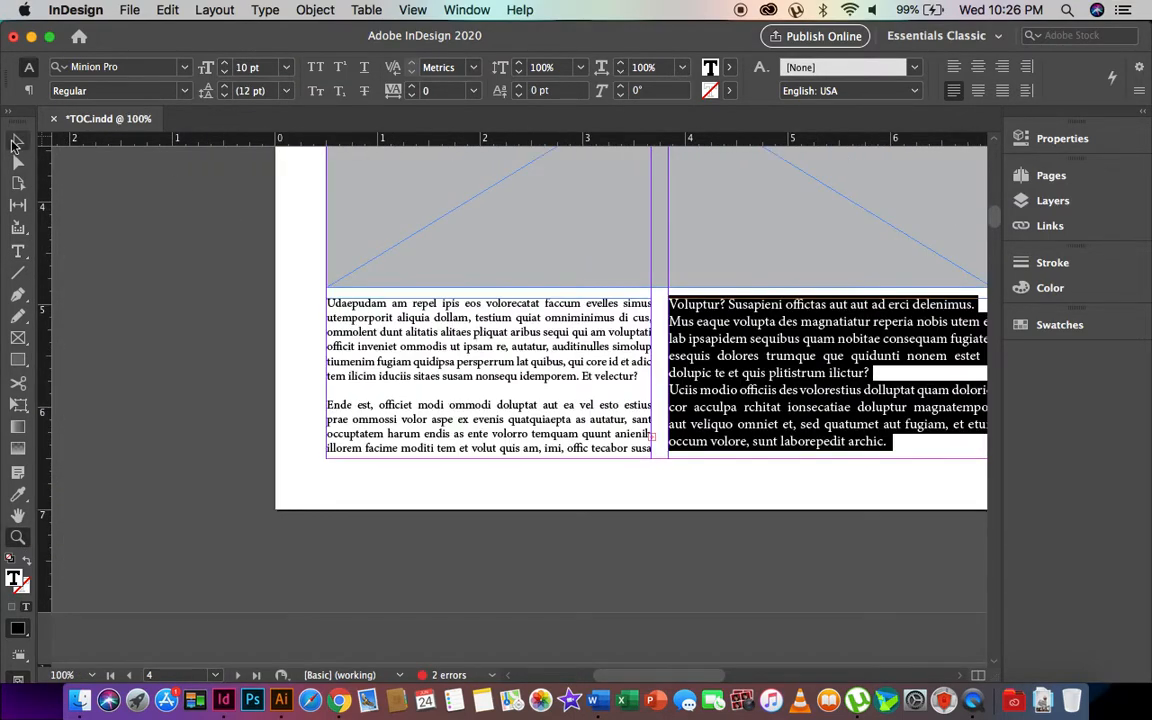
- Set all the text in page 4's right column frame to 8 pt
{"action": "left_click", "coordinate": [15, 143]}
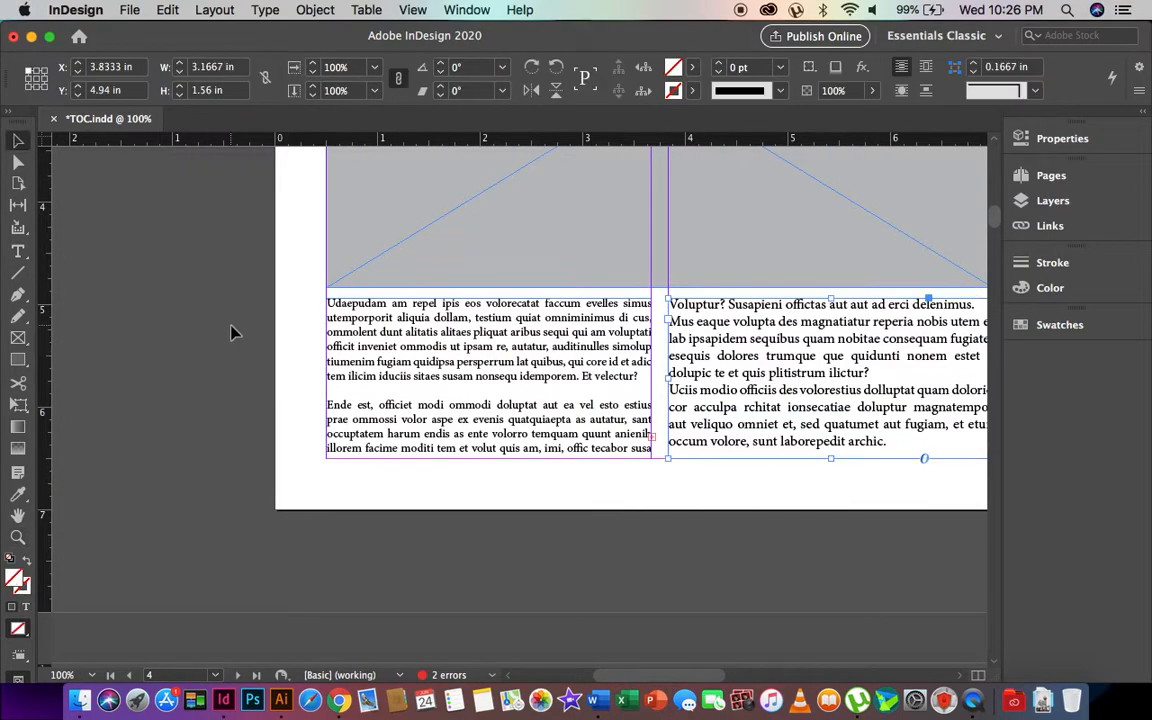
{"action": "scroll", "coordinate": [632, 420], "scroll_direction": "right", "scroll_amount": 4}
{"action": "scroll", "coordinate": [632, 420], "scroll_direction": "up", "scroll_amount": 1}
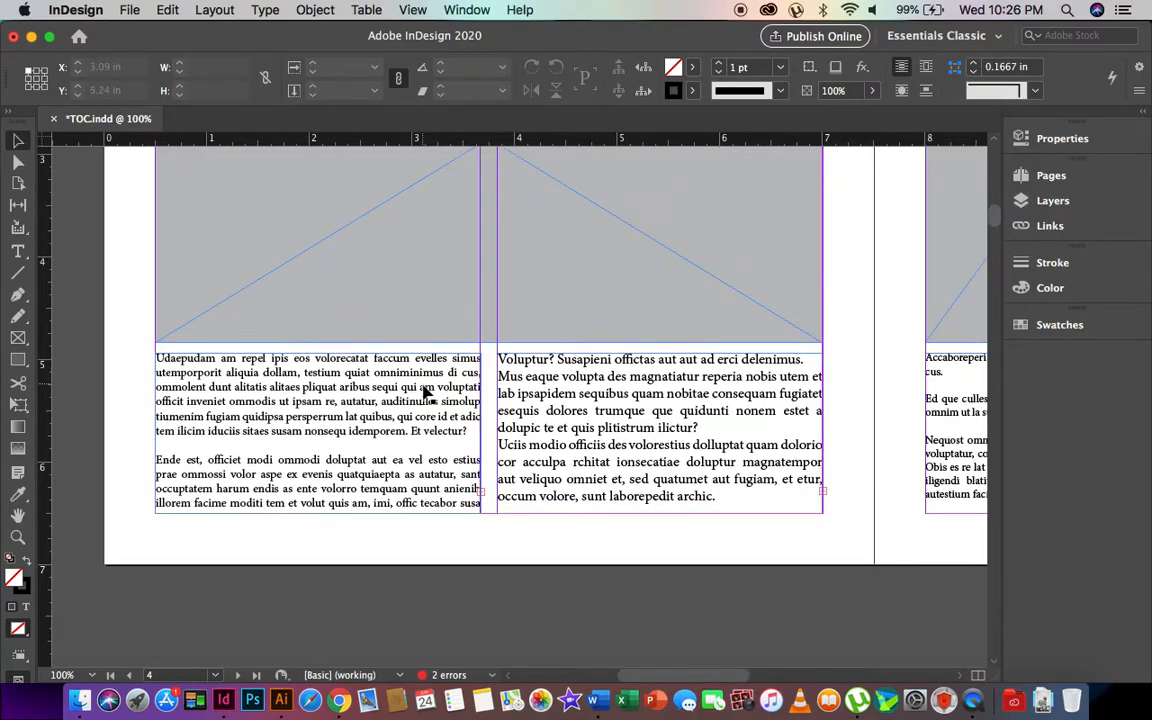
{"action": "left_click", "coordinate": [592, 413]}
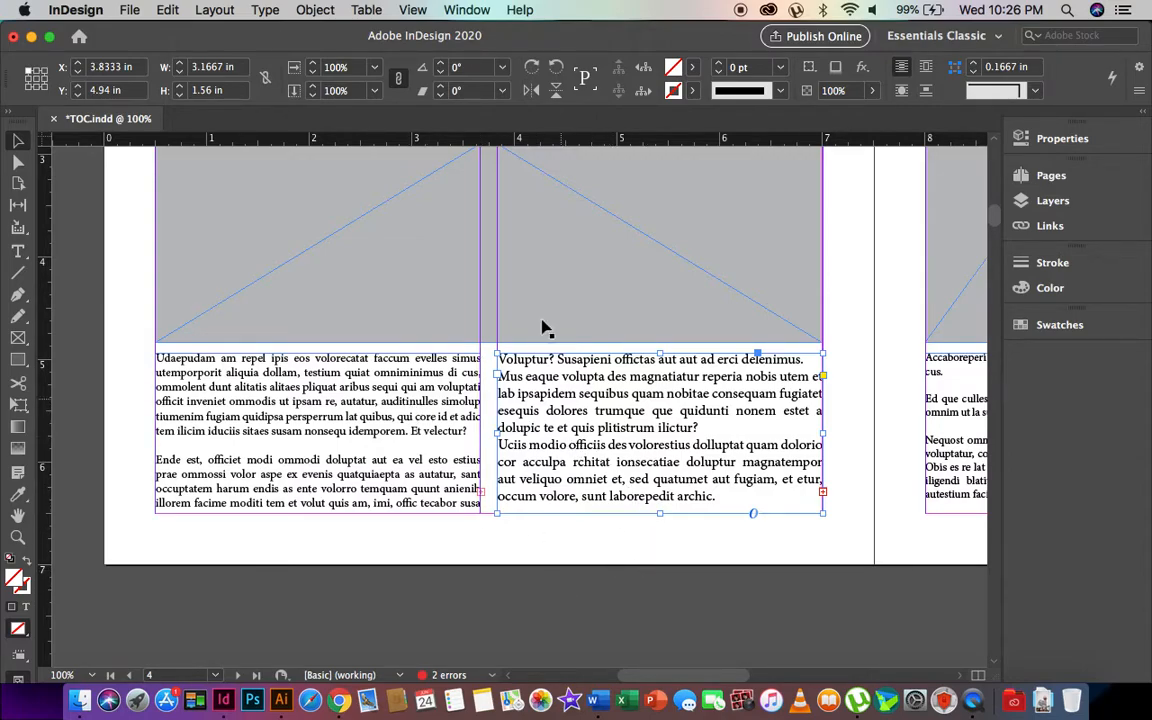
{"action": "double_click", "coordinate": [597, 380]}
{"action": "key", "text": "super+a"}
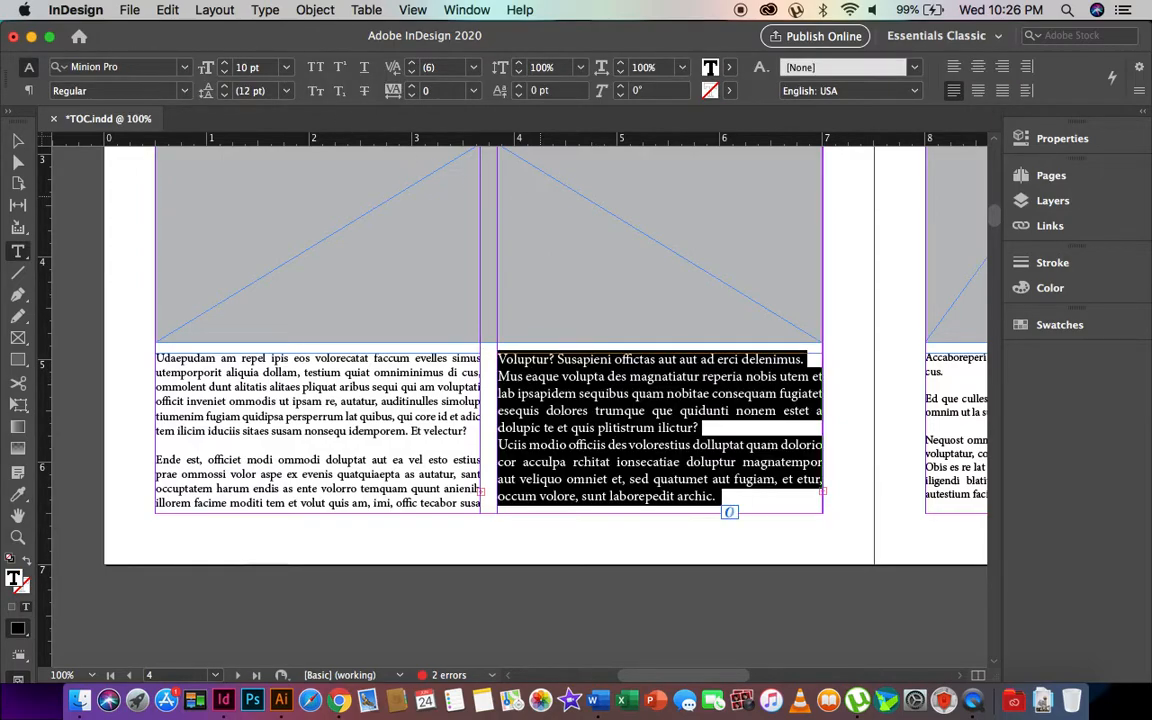
{"action": "left_click", "coordinate": [265, 70]}
{"action": "type", "text": "8"}
{"action": "key", "text": "Return"}
- Set the left column's text to 8 pt too, then slightly adjust the placeholder image frame's width
{"action": "left_click", "coordinate": [318, 382]}
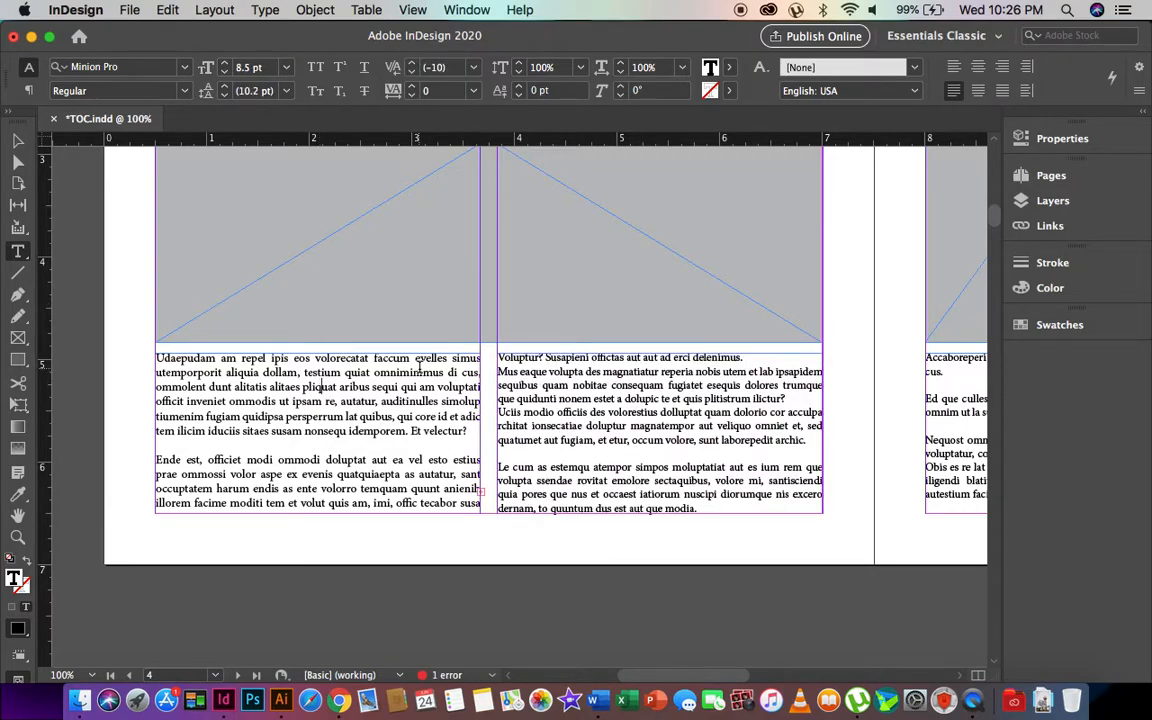
{"action": "key", "text": "super+a"}
{"action": "left_click", "coordinate": [265, 67]}
{"action": "type", "text": "8"}
{"action": "key", "text": "Return"}
{"action": "left_click", "coordinate": [18, 142]}
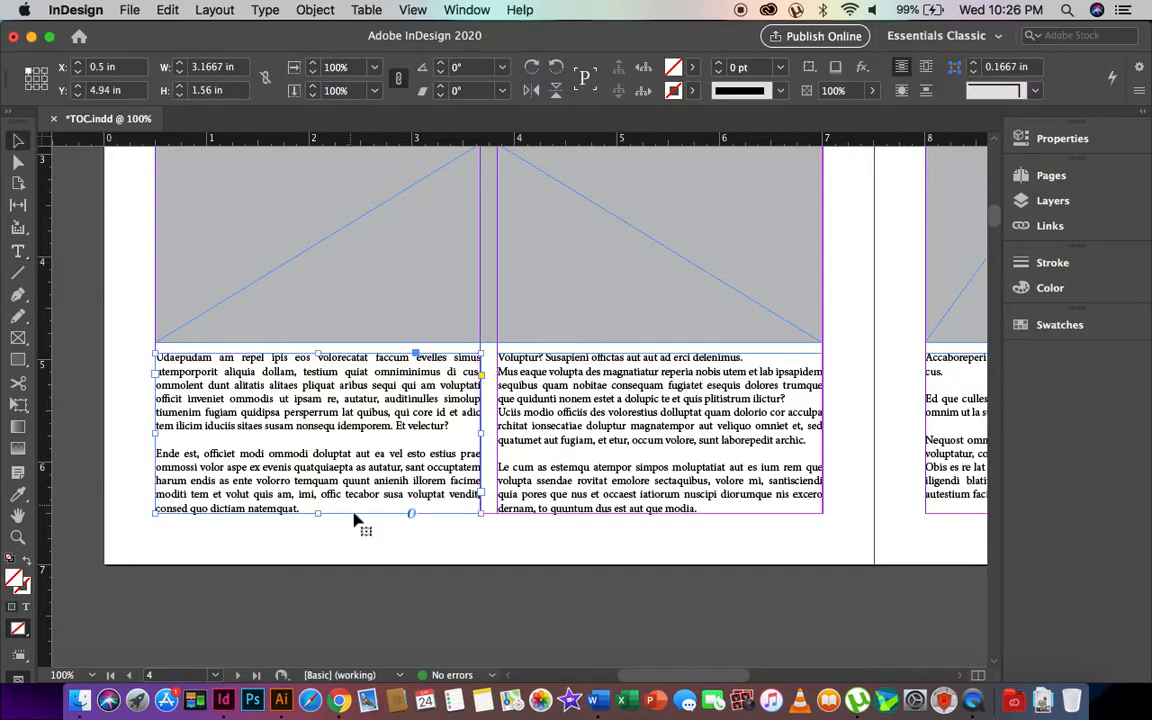
{"action": "left_click", "coordinate": [580, 546]}
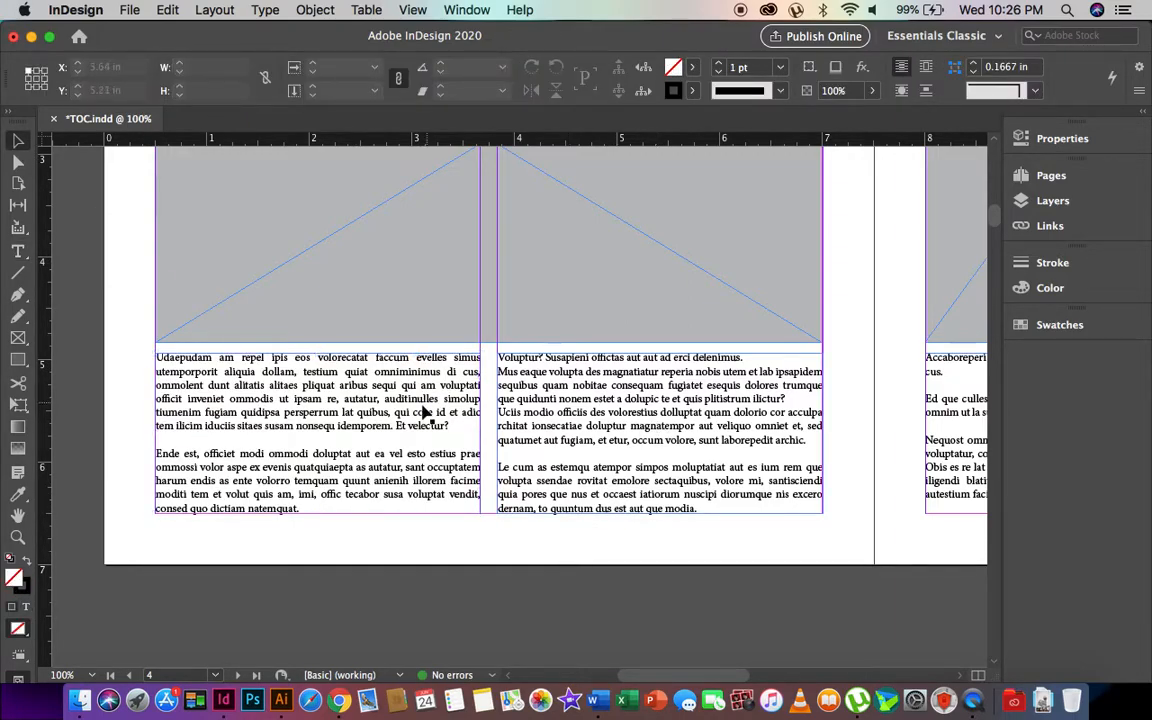
{"action": "left_click", "coordinate": [818, 327]}
{"action": "left_click_drag", "start_coordinate": [824, 343], "coordinate": [815, 341]}
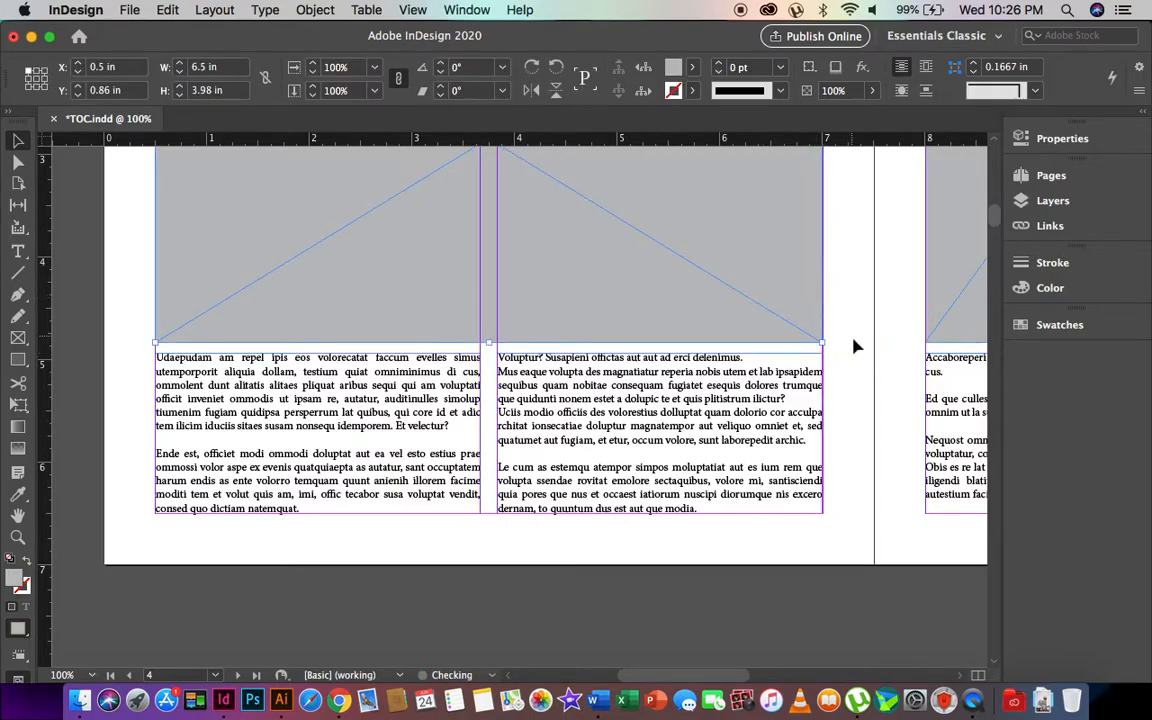
- Return to the page 1 TOC, zoom out to show the whole page, and save TOC.indd
{"action": "left_click", "coordinate": [854, 342]}
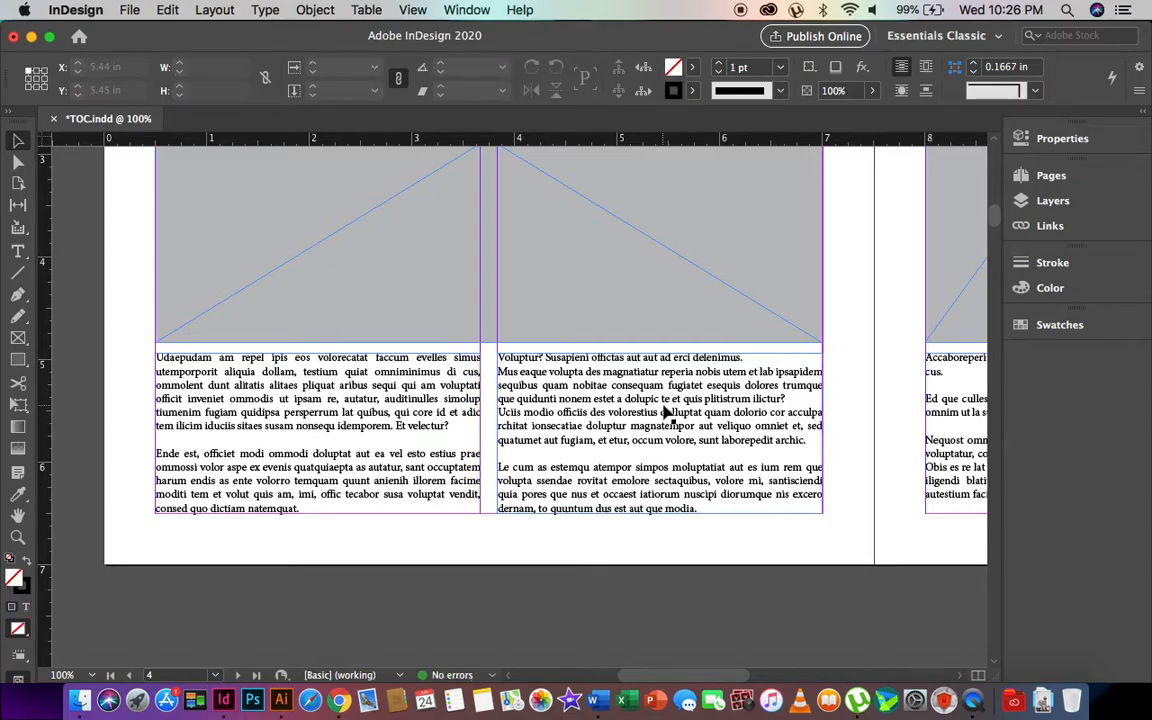
{"action": "scroll", "coordinate": [620, 446], "scroll_direction": "right", "scroll_amount": 10}
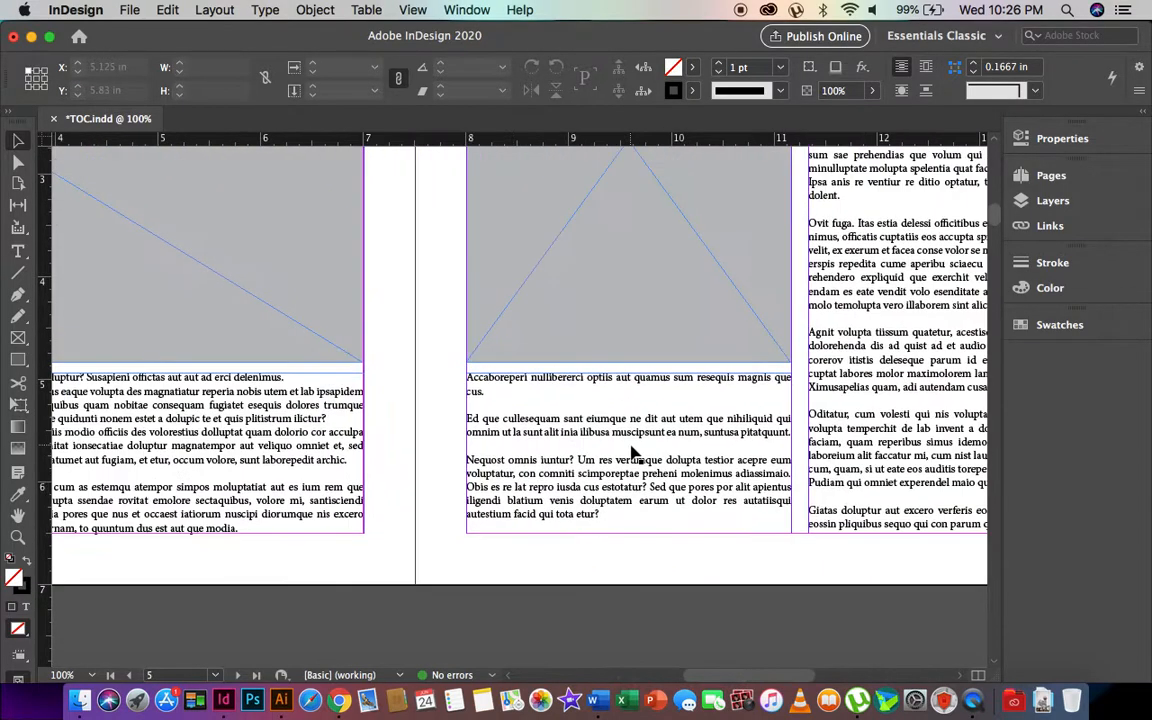
{"action": "scroll", "coordinate": [635, 450], "scroll_direction": "down", "scroll_amount": 4}
{"action": "scroll", "coordinate": [632, 453], "scroll_direction": "down", "scroll_amount": 10}
{"action": "scroll", "coordinate": [632, 453], "scroll_direction": "left", "scroll_amount": 2}
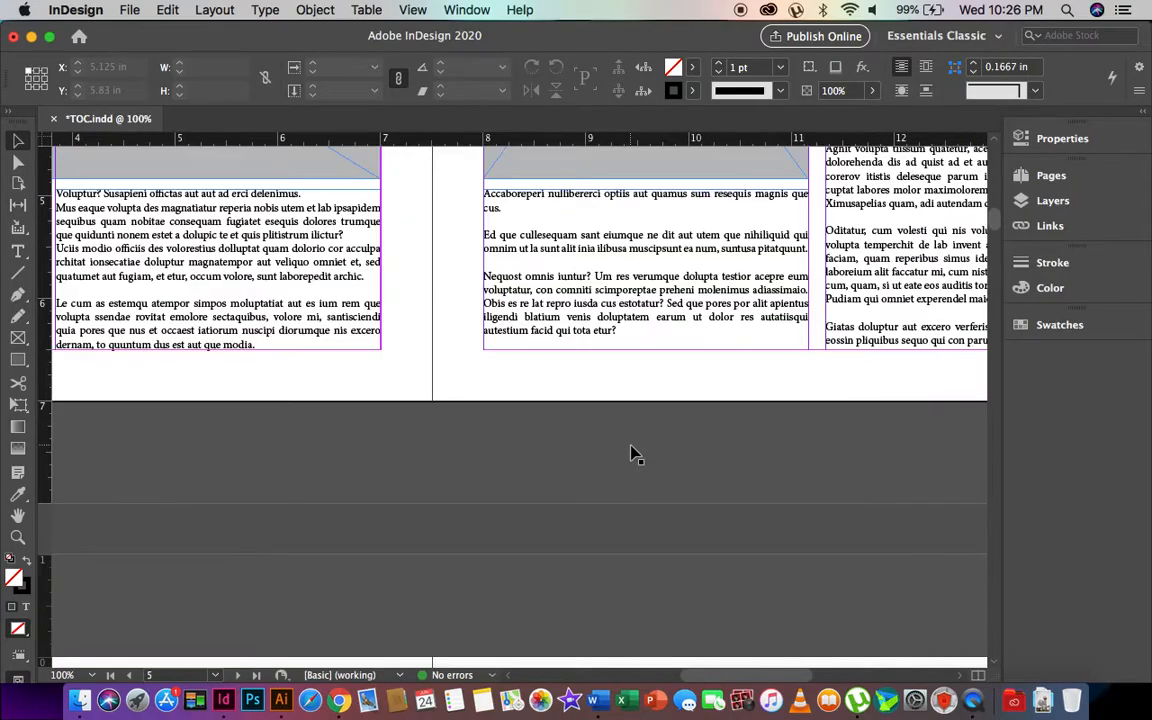
{"action": "scroll", "coordinate": [632, 453], "scroll_direction": "up", "scroll_amount": 15}
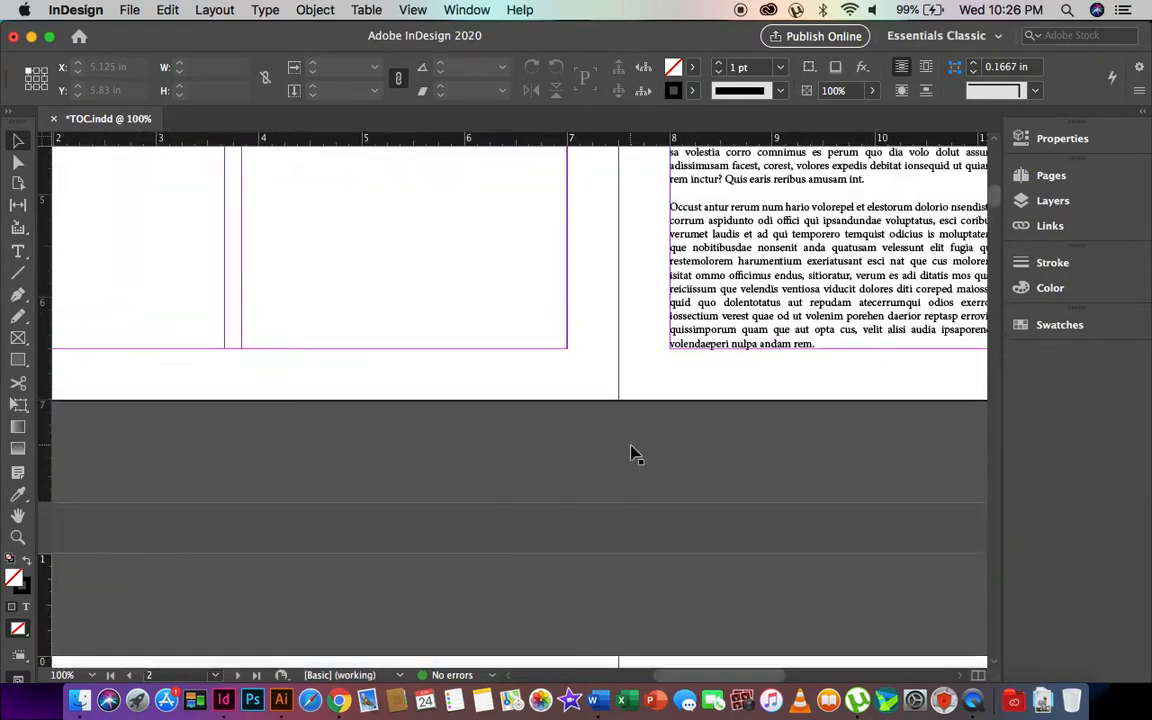
{"action": "scroll", "coordinate": [632, 453], "scroll_direction": "left", "scroll_amount": 2}
{"action": "scroll", "coordinate": [632, 453], "scroll_direction": "up", "scroll_amount": 15}
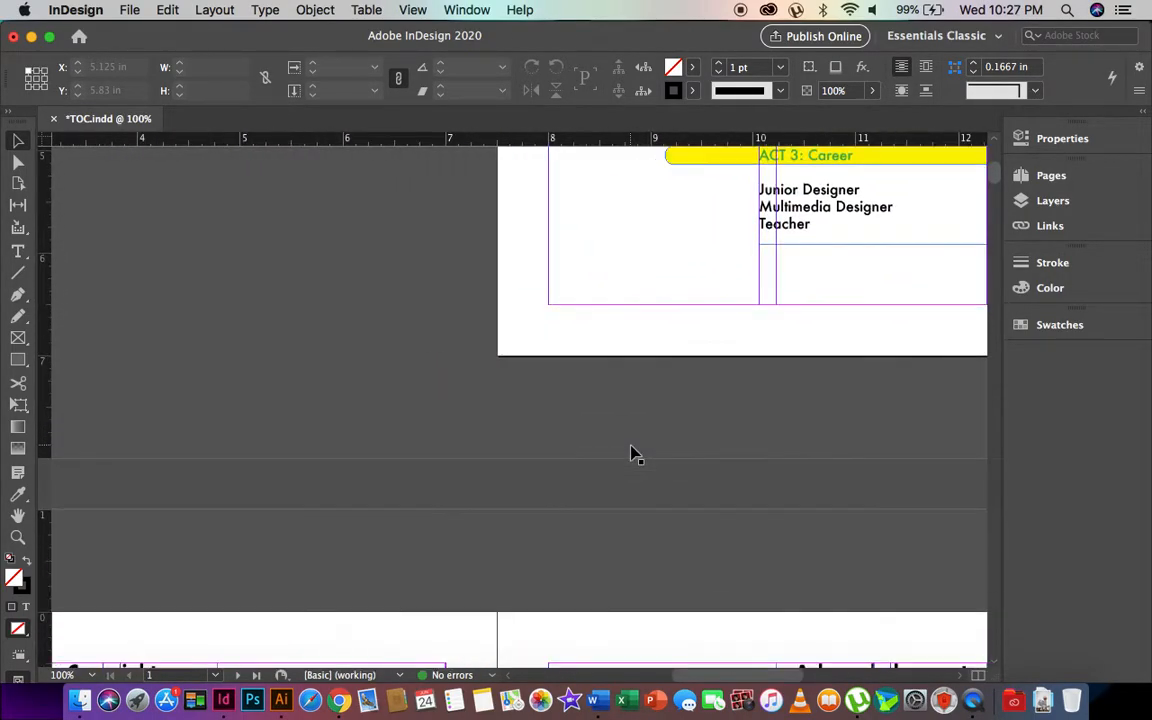
{"action": "scroll", "coordinate": [632, 453], "scroll_direction": "up", "scroll_amount": 2}
{"action": "scroll", "coordinate": [632, 453], "scroll_direction": "right", "scroll_amount": 1}
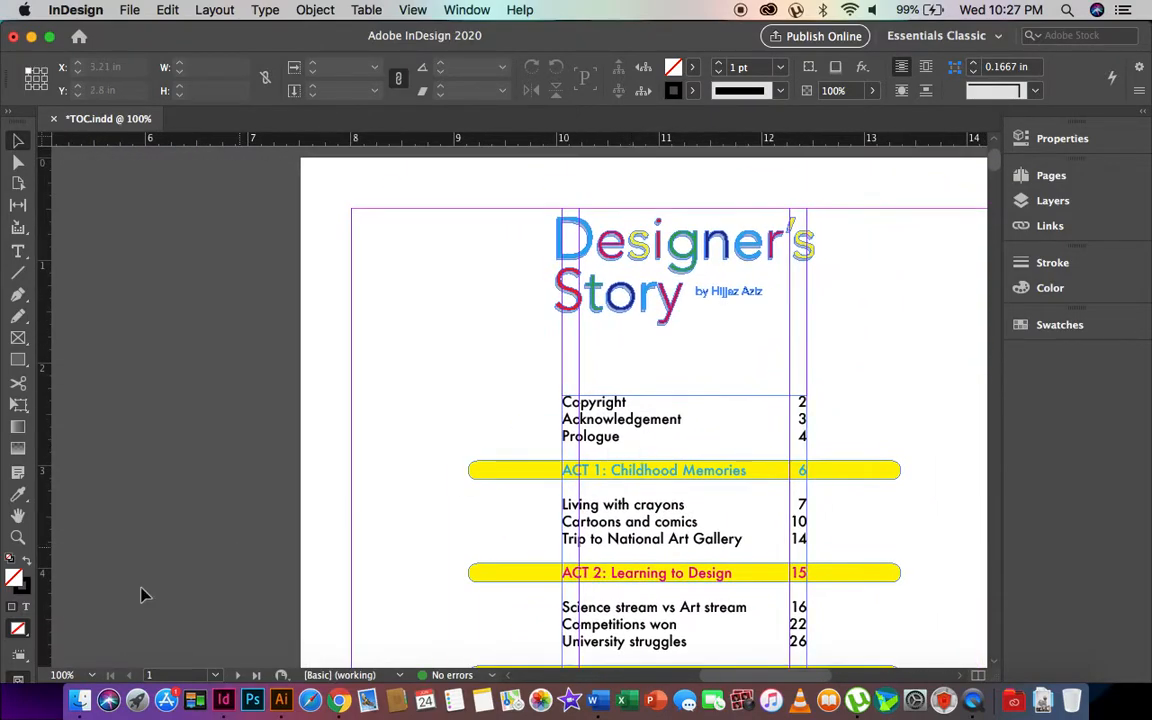
{"action": "left_click", "coordinate": [18, 537]}
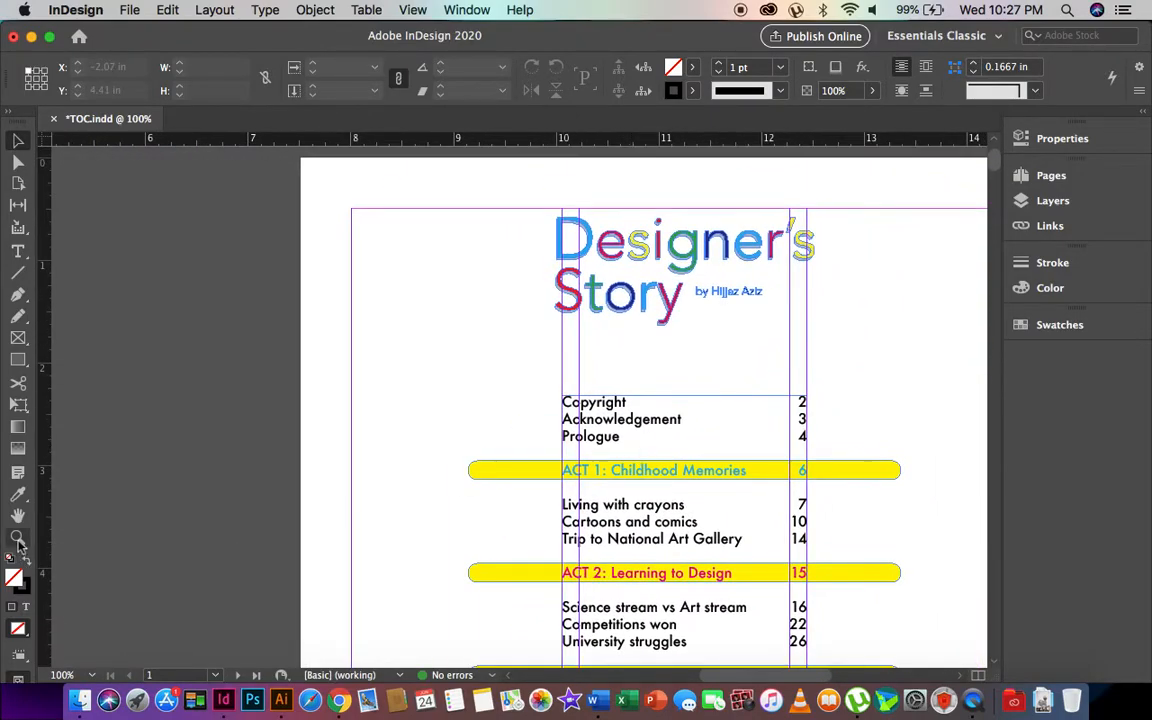
{"action": "left_click", "coordinate": [471, 390], "text": "alt"}
{"action": "scroll", "coordinate": [471, 390], "scroll_direction": "down", "scroll_amount": 2}
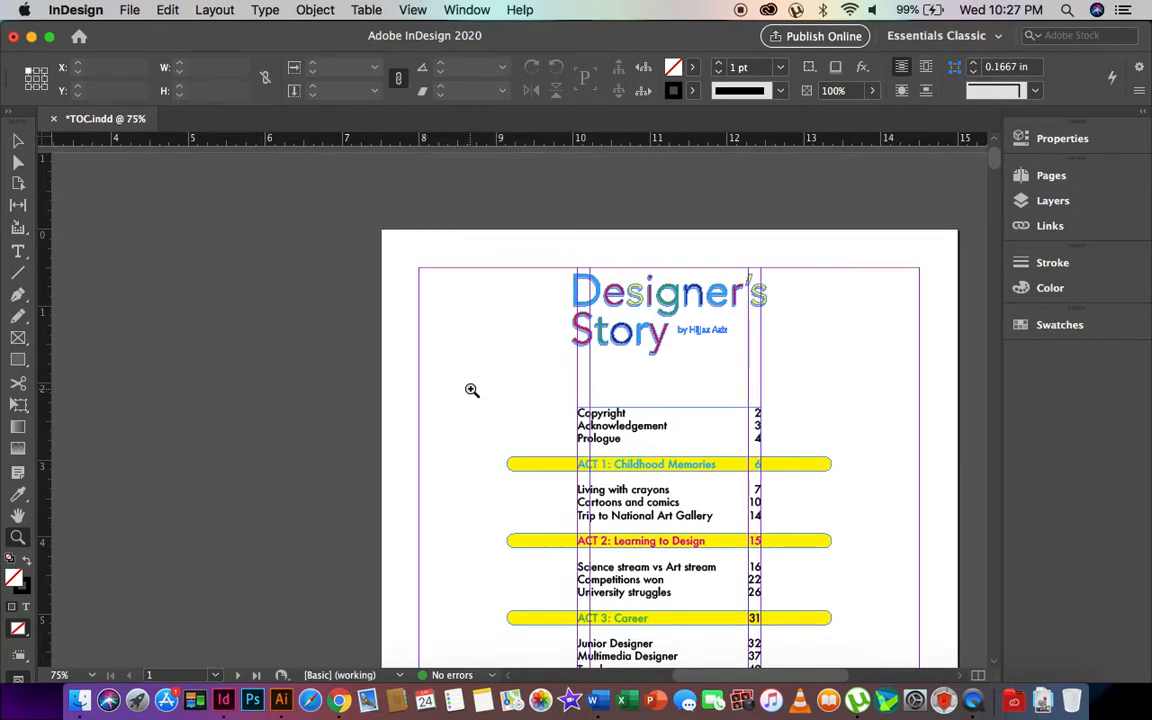
{"action": "left_click", "coordinate": [18, 143]}
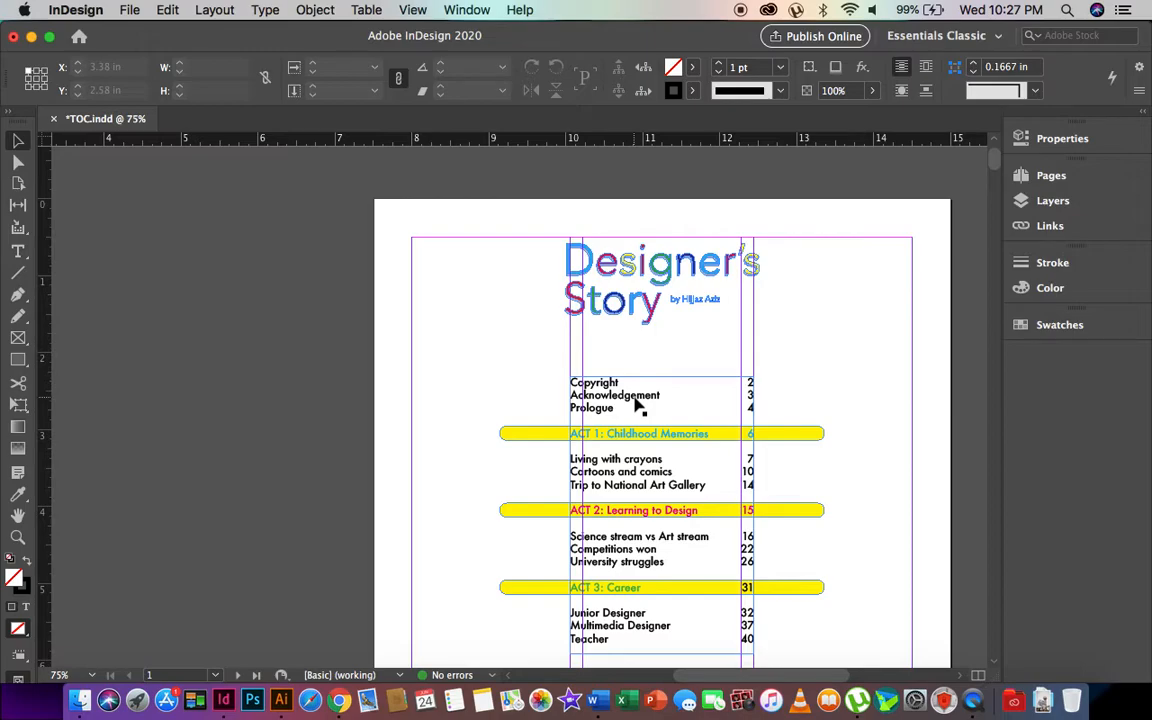
{"action": "key", "text": "super+s"}
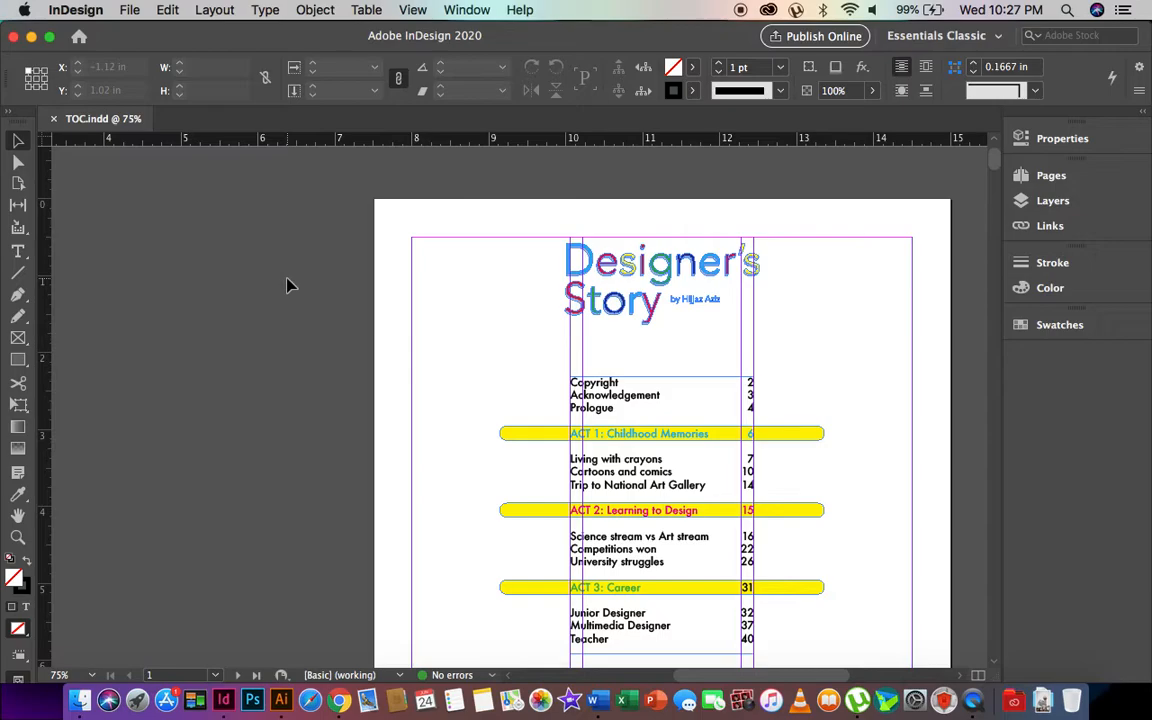
- Add a pasteboard text frame left of the page with lines IDD, PDF and EPS, then shorten it
{"action": "left_click", "coordinate": [18, 251]}
{"action": "left_click_drag", "start_coordinate": [108, 237], "coordinate": [225, 300]}
{"action": "type", "text": "IDD"}
{"action": "key", "text": "Return"}
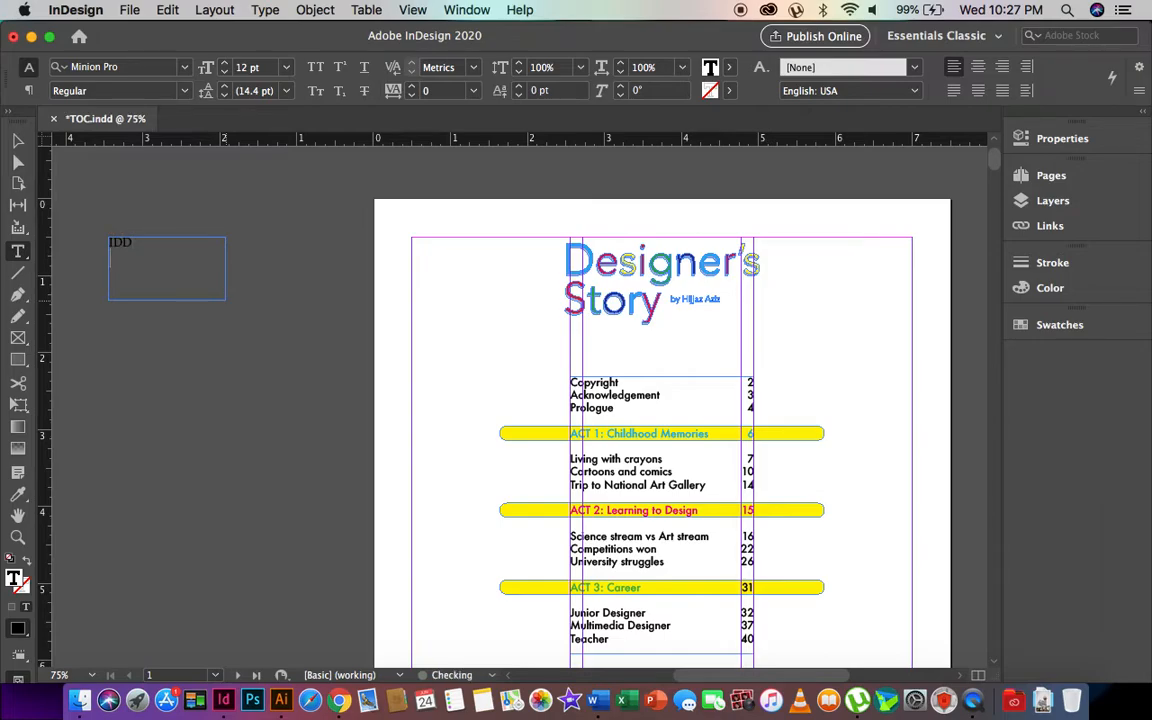
{"action": "type", "text": "PDF"}
{"action": "key", "text": "Return"}
{"action": "type", "text": "EPS"}
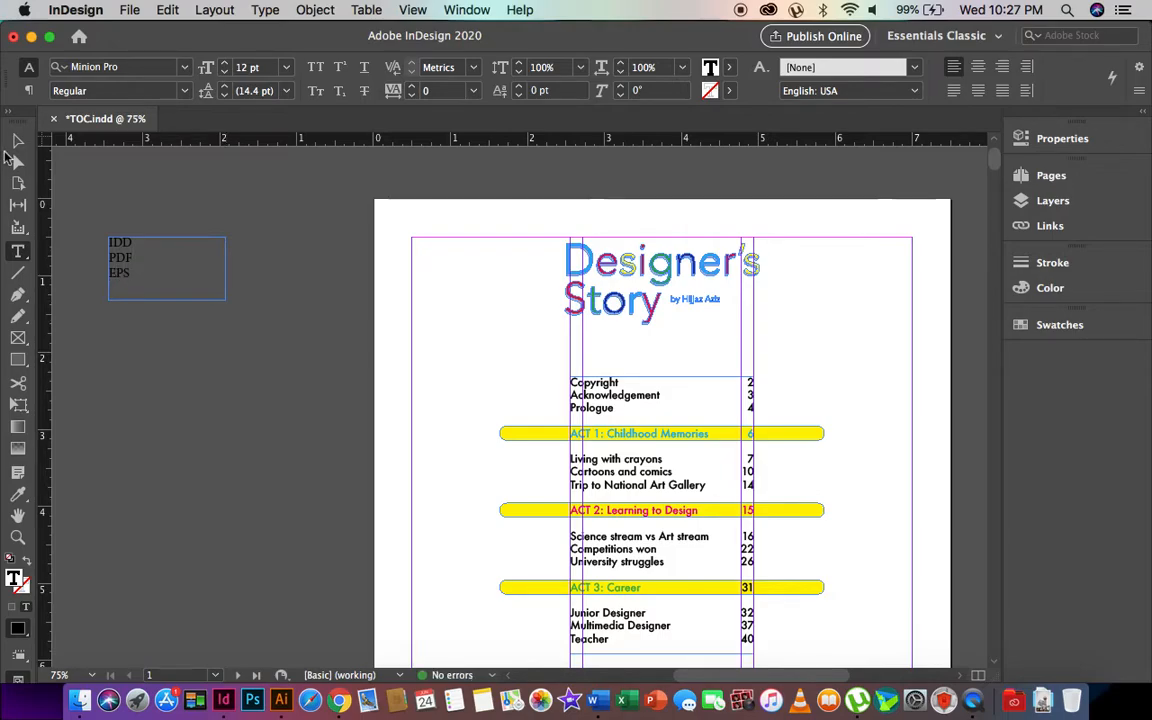
{"action": "left_click", "coordinate": [17, 140]}
{"action": "left_click_drag", "start_coordinate": [167, 299], "coordinate": [167, 283]}
- Zoom in on the note and expand its first line to IDD CC 2020
{"action": "key", "text": "z"}
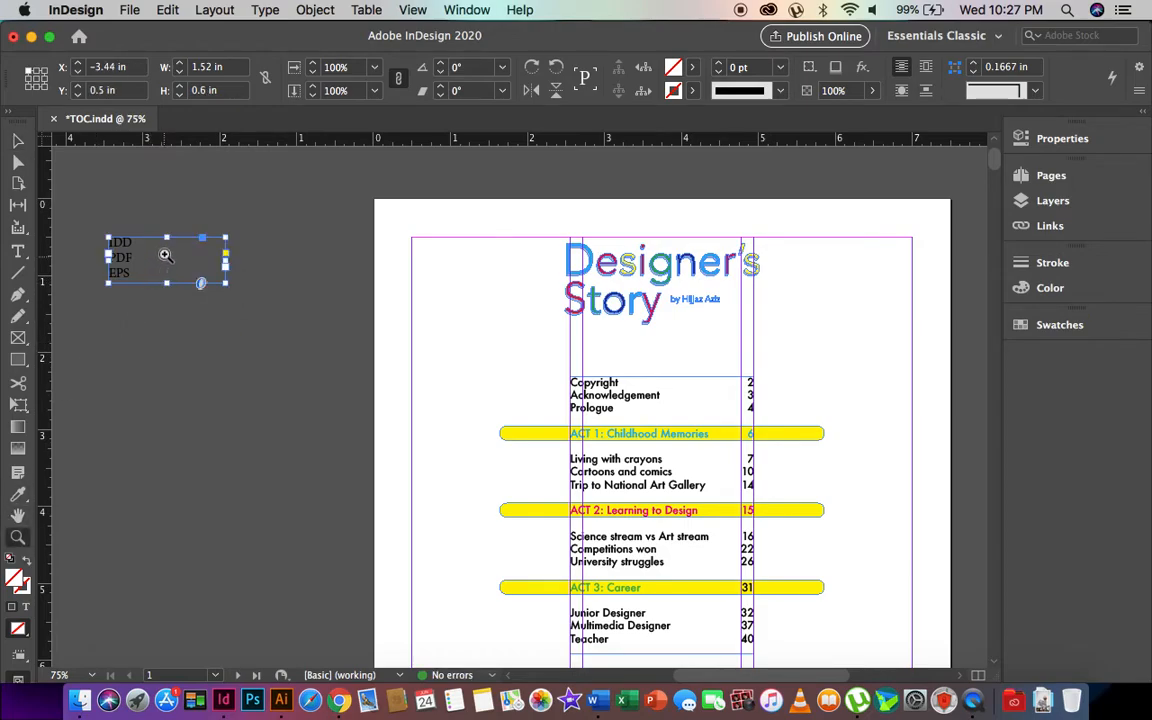
{"action": "left_click_drag", "start_coordinate": [85, 208], "coordinate": [200, 285]}
{"action": "left_click", "coordinate": [17, 140]}
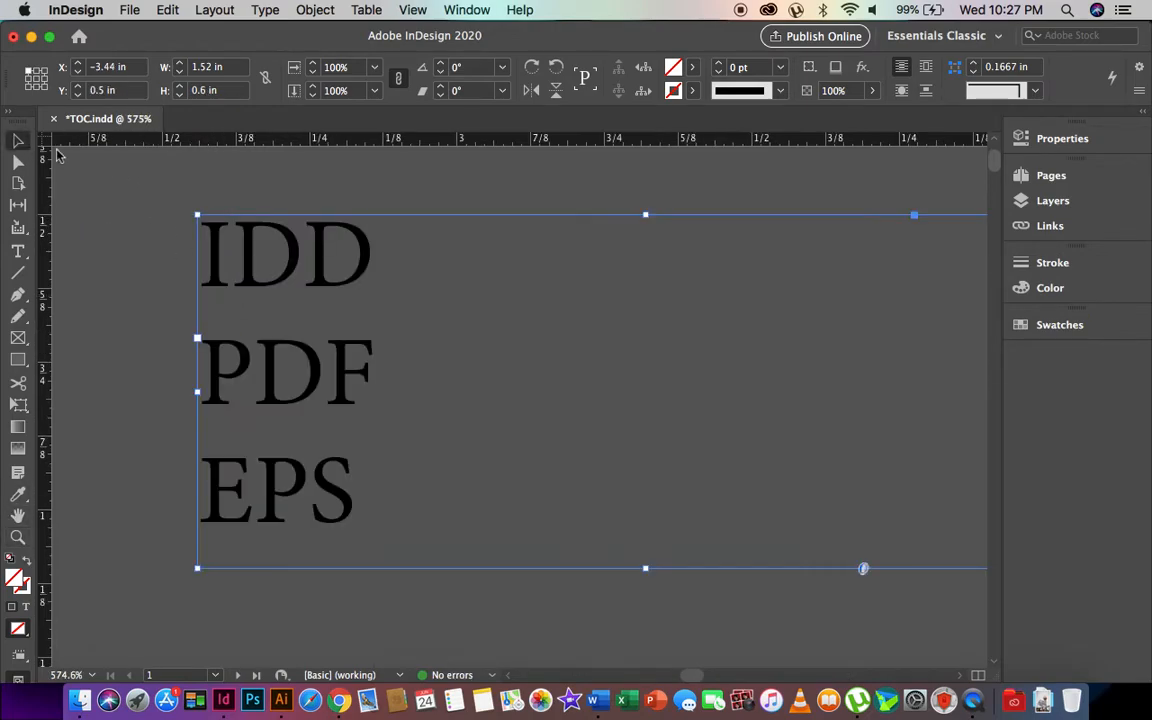
{"action": "double_click", "coordinate": [370, 258]}
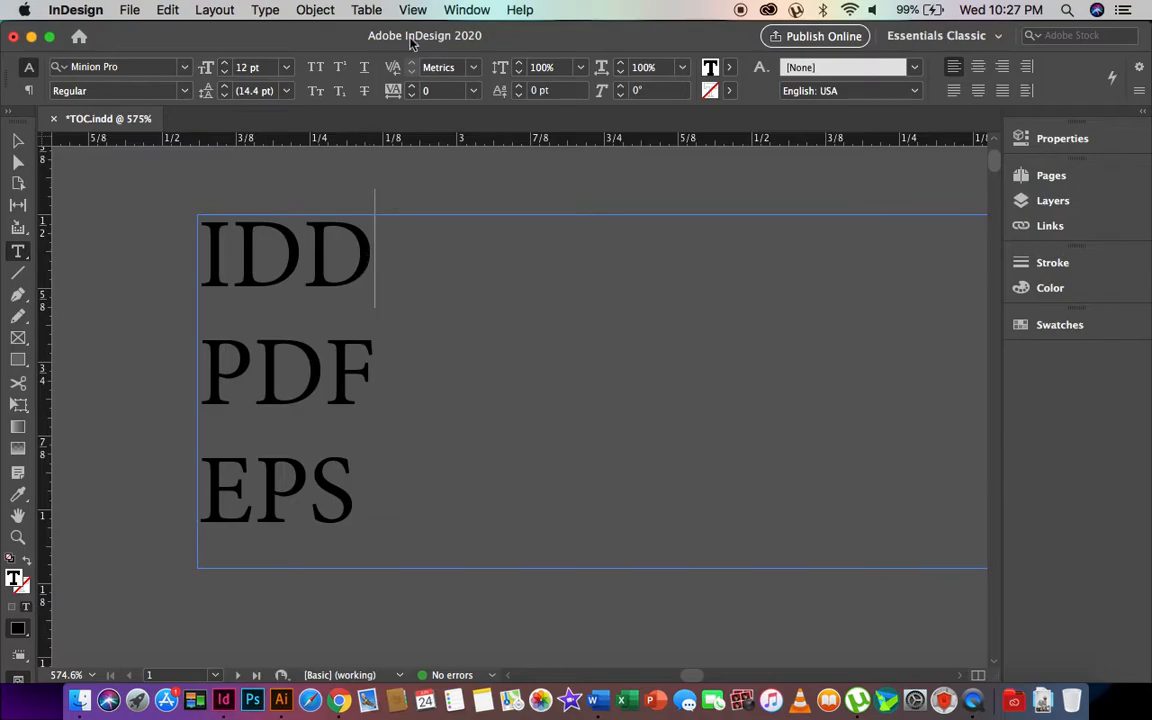
{"action": "type", "text": "C20"}
{"action": "type", "text": "2020"}
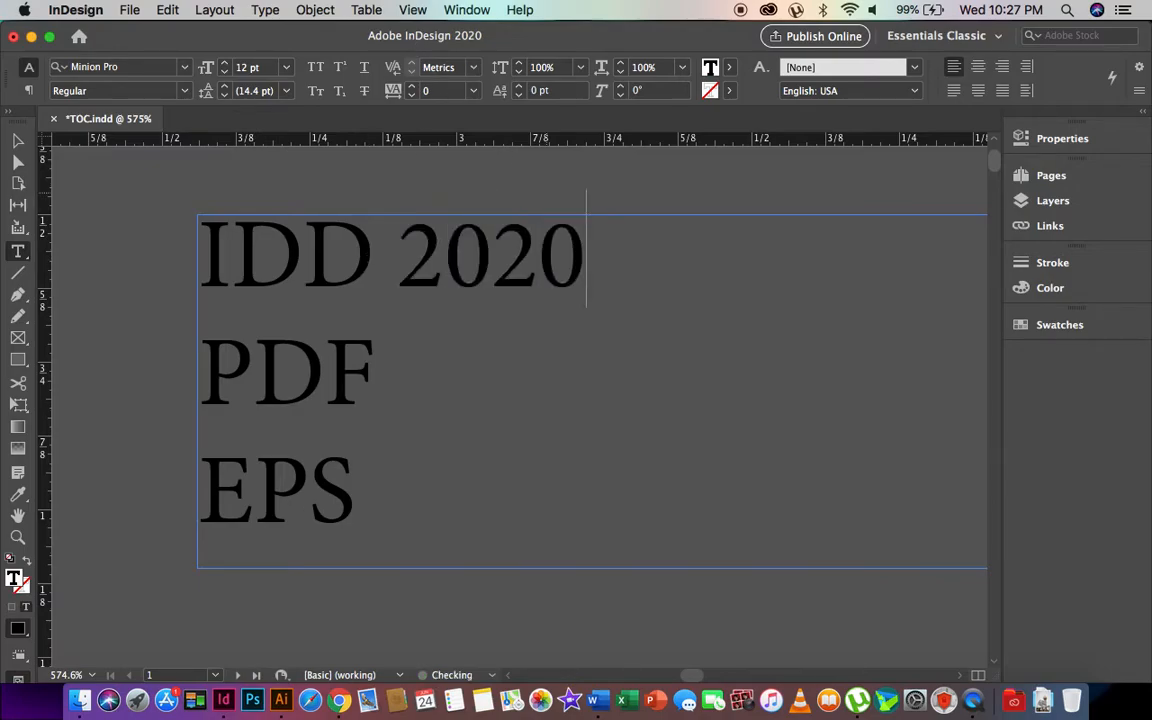
{"action": "key", "text": "Left"}
{"action": "key", "text": "Left"}
{"action": "key", "text": "Left"}
{"action": "key", "text": "Left"}
{"action": "type", "text": "CC"}
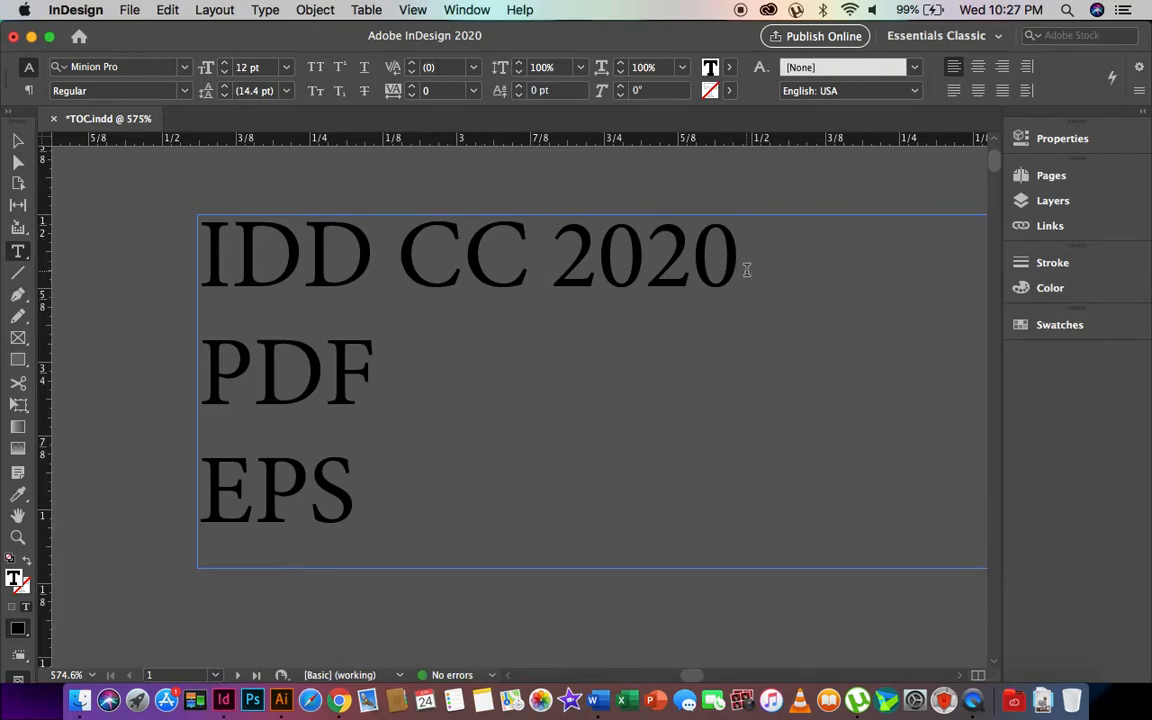
- Revise the year's last two digits on the IDD CC line, then select the note frame
{"action": "left_click_drag", "start_coordinate": [743, 267], "coordinate": [181, 207]}
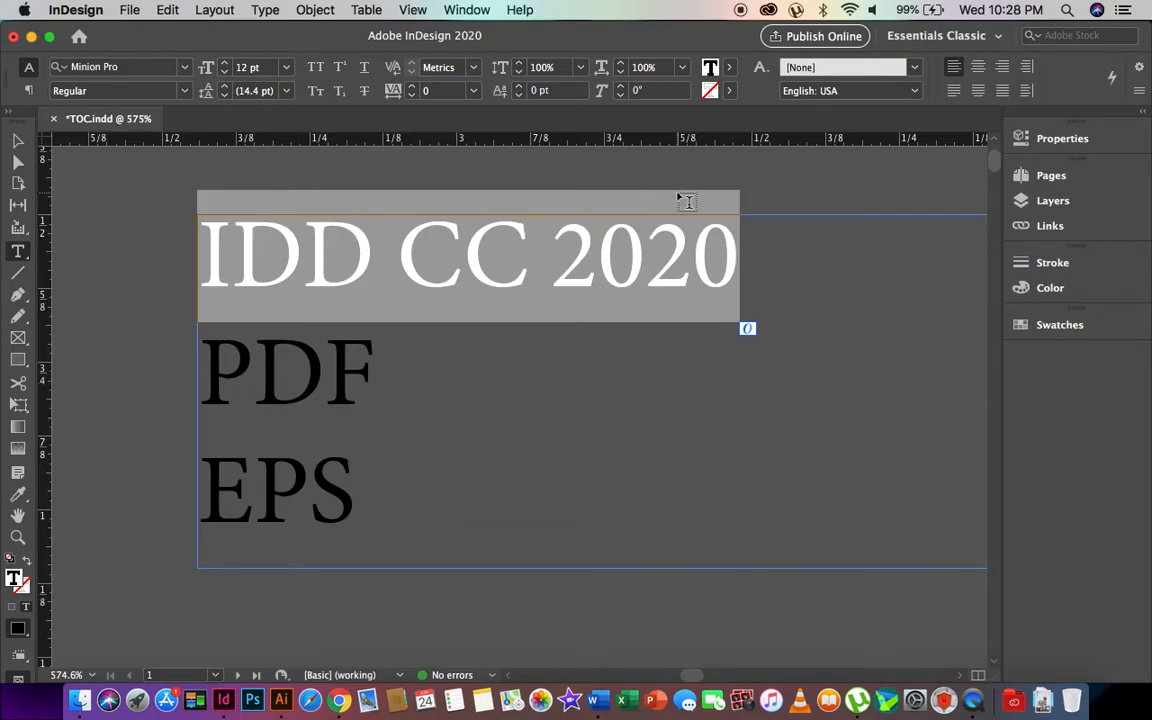
{"action": "left_click", "coordinate": [521, 281]}
{"action": "left_click_drag", "start_coordinate": [657, 261], "coordinate": [742, 265]}
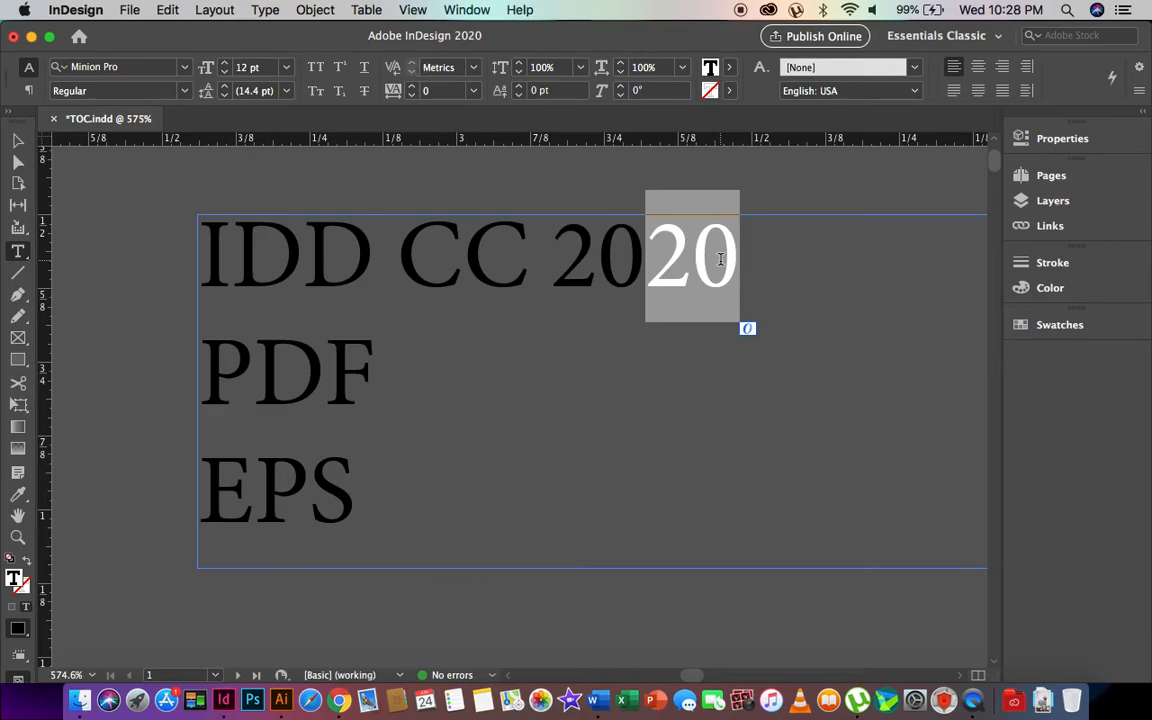
{"action": "type", "text": "18"}
{"action": "key", "text": "Escape"}
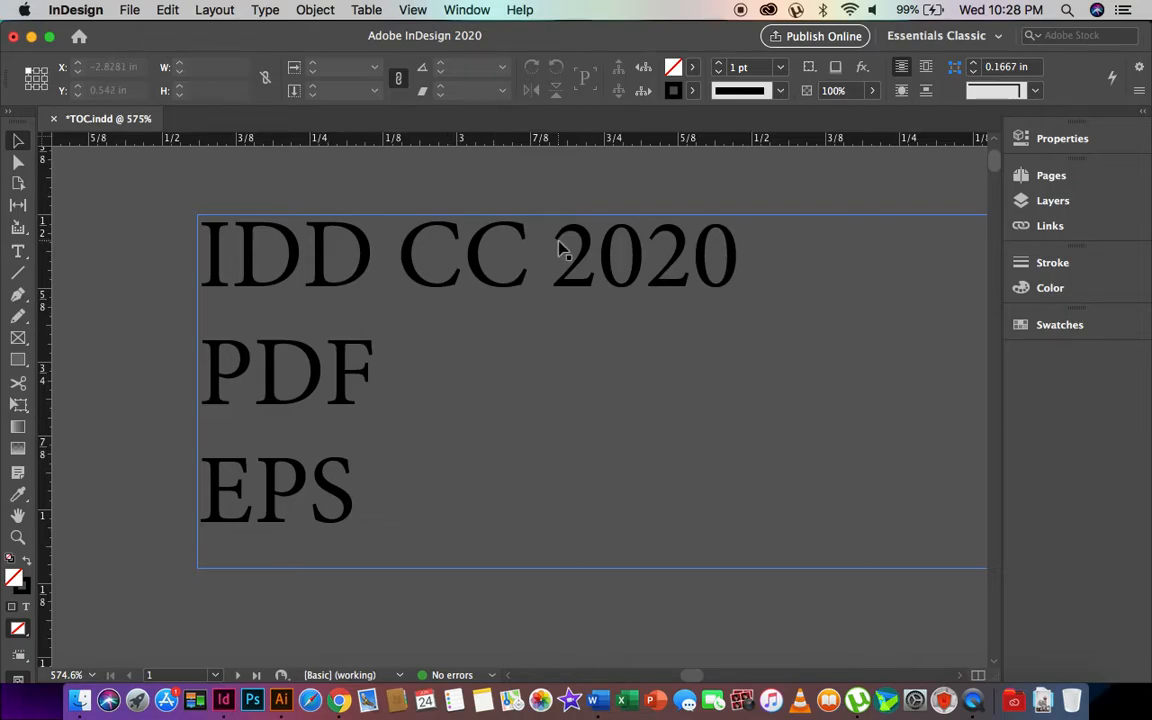
{"action": "left_click", "coordinate": [267, 403]}
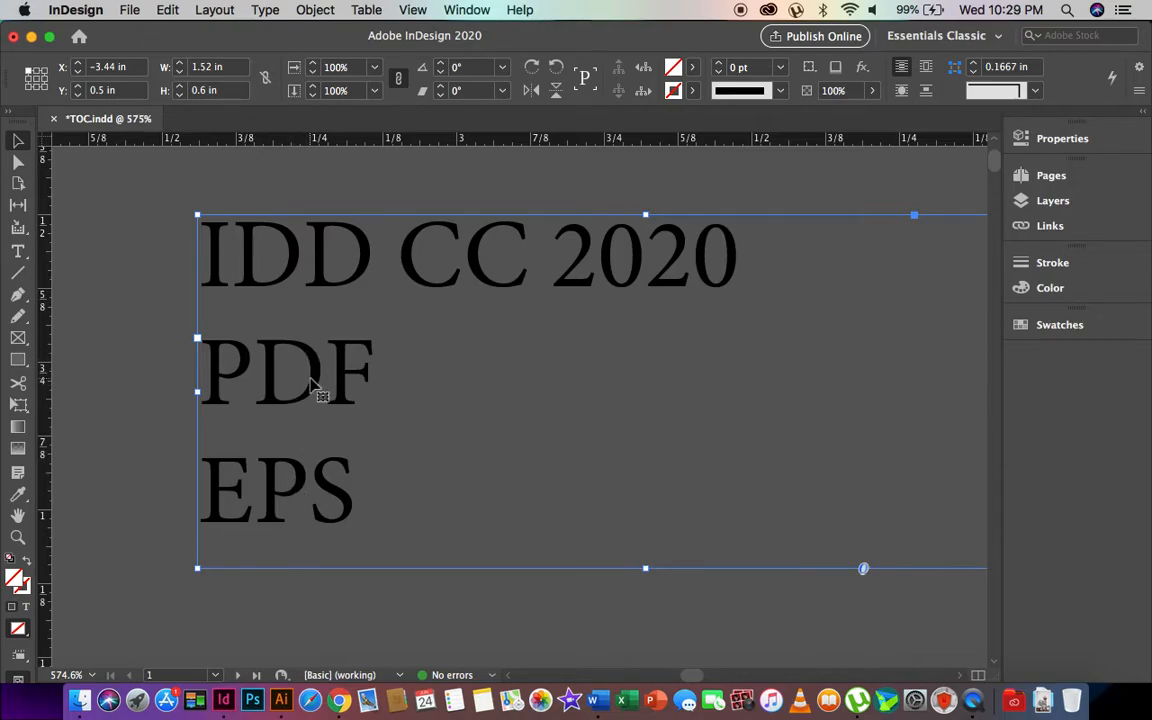
- Delete the note text frame and zoom the view out a few steps
{"action": "key", "text": "Delete"}
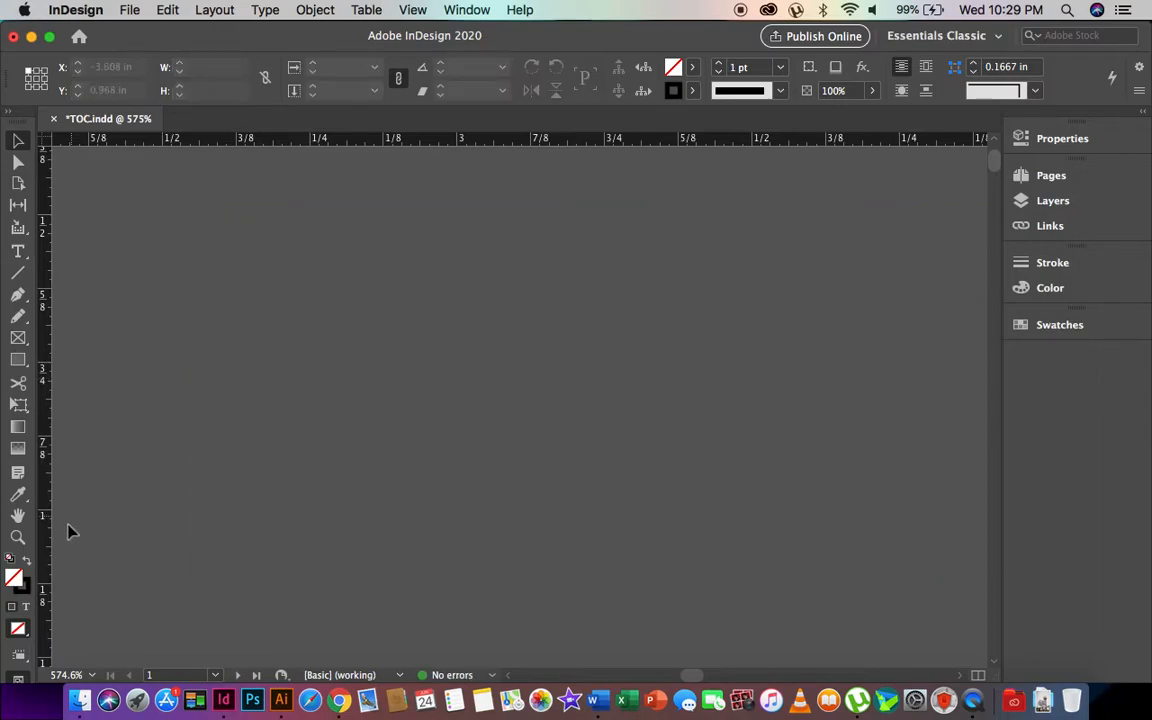
{"action": "left_click", "coordinate": [20, 540]}
{"action": "left_click", "coordinate": [508, 399], "text": "alt"}
{"action": "left_click", "coordinate": [508, 399], "text": "alt"}
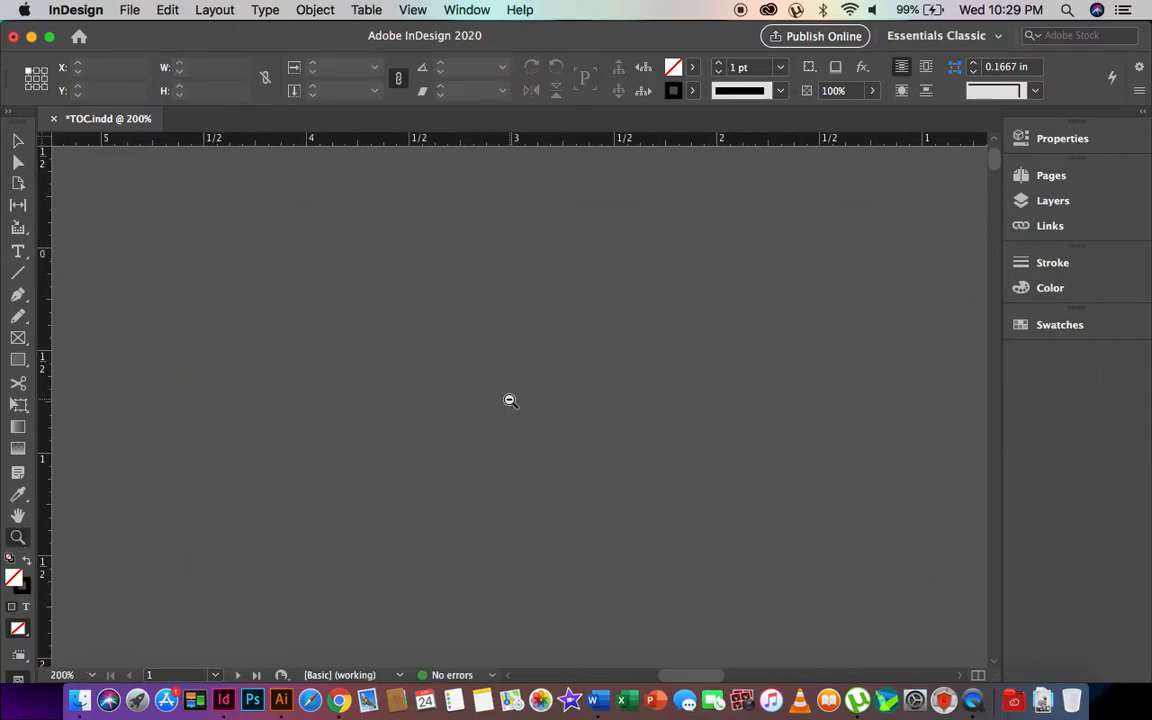
{"action": "left_click", "coordinate": [510, 400], "text": "alt"}
{"action": "scroll", "coordinate": [612, 401], "scroll_direction": "left", "scroll_amount": 15}
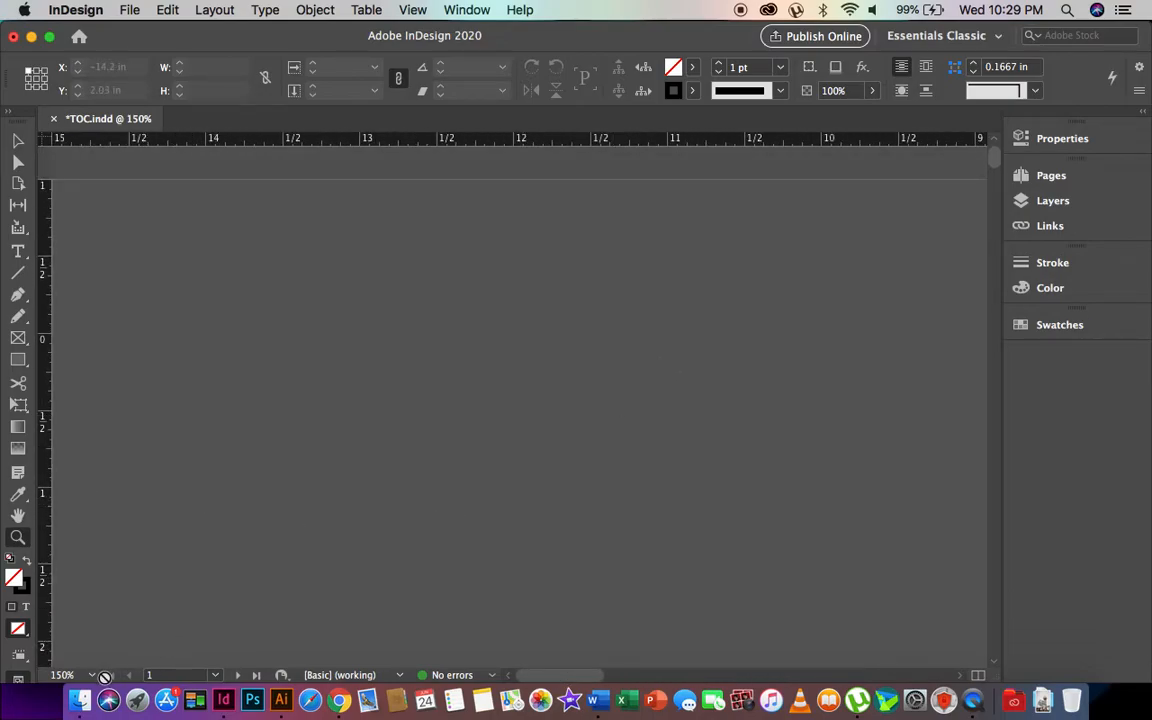
- Set the zoom to 50% to show the whole TOC page, then begin Save As
{"action": "left_click", "coordinate": [93, 676]}
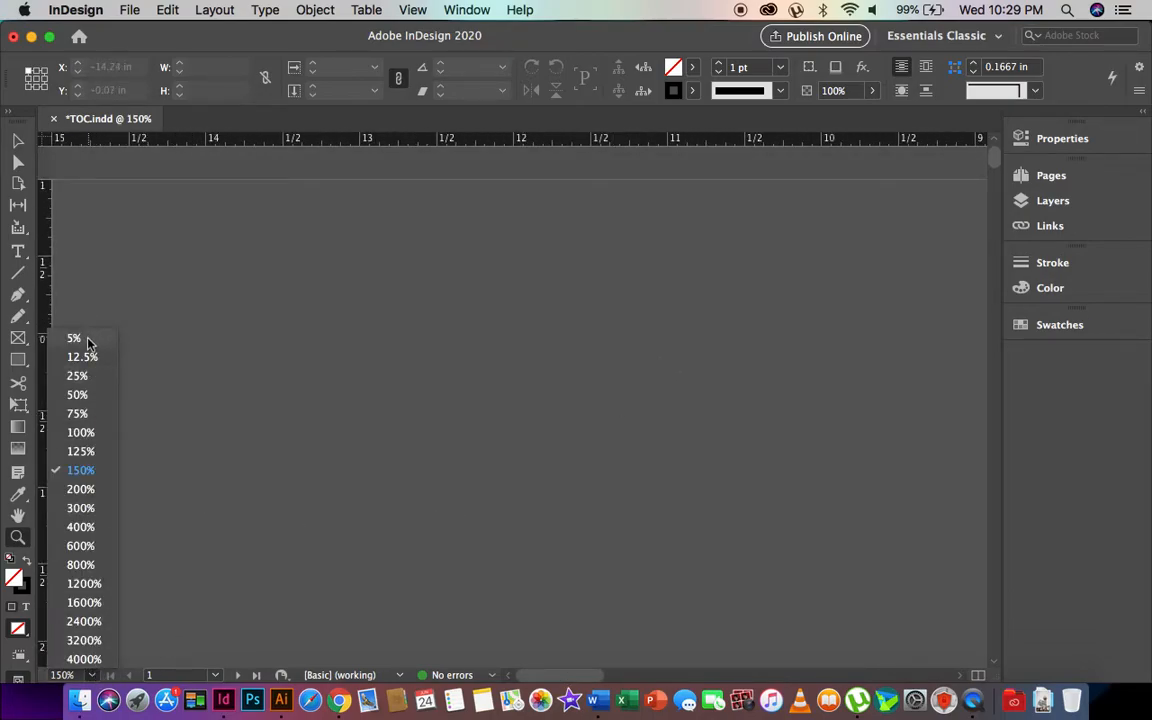
{"action": "left_click", "coordinate": [77, 394]}
{"action": "scroll", "coordinate": [854, 395], "scroll_direction": "right", "scroll_amount": 5}
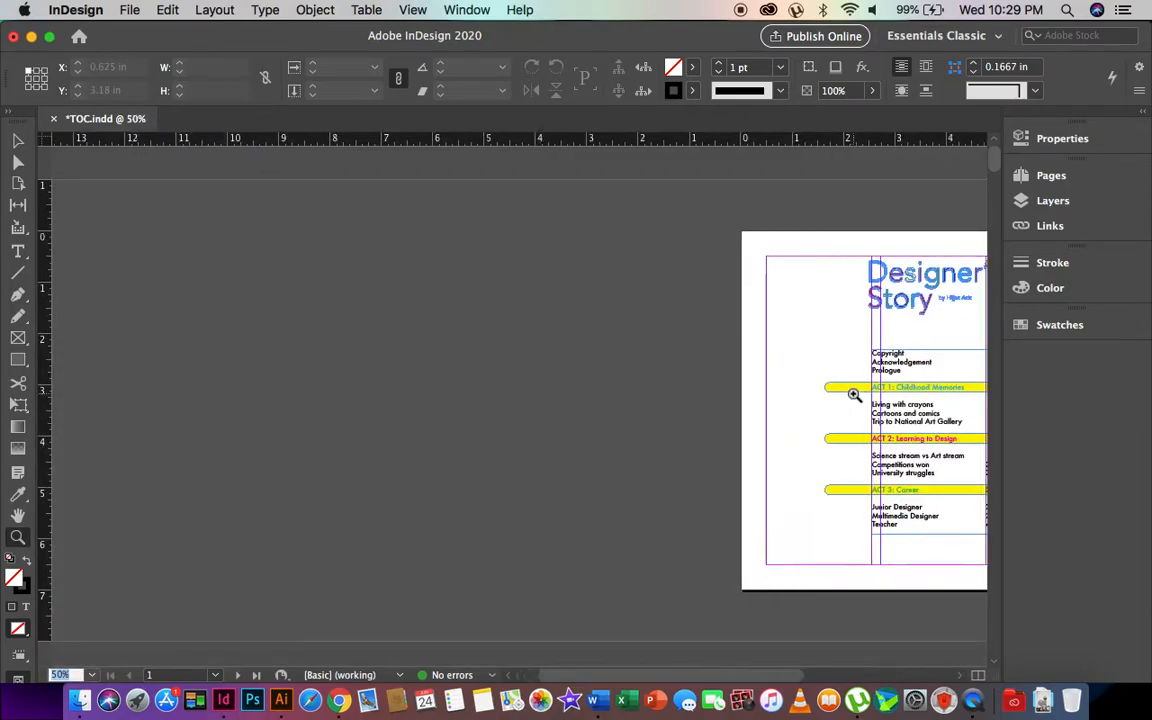
{"action": "scroll", "coordinate": [854, 395], "scroll_direction": "right", "scroll_amount": 3}
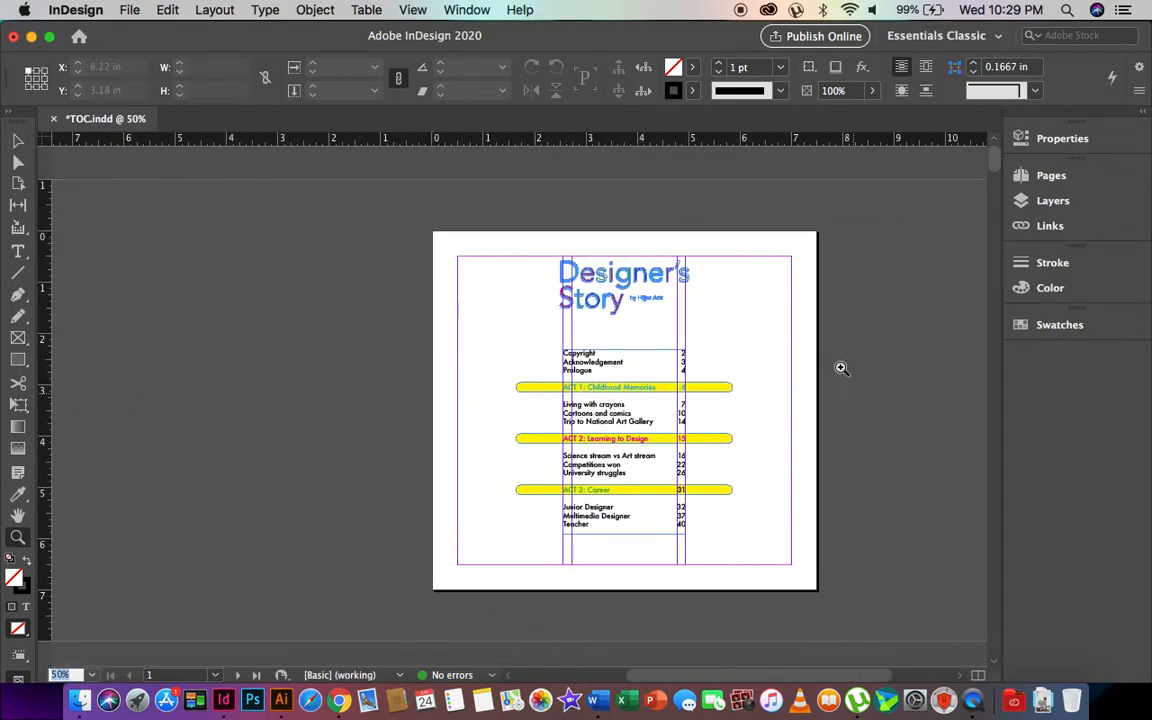
{"action": "left_click", "coordinate": [128, 8]}
{"action": "left_click", "coordinate": [152, 144]}
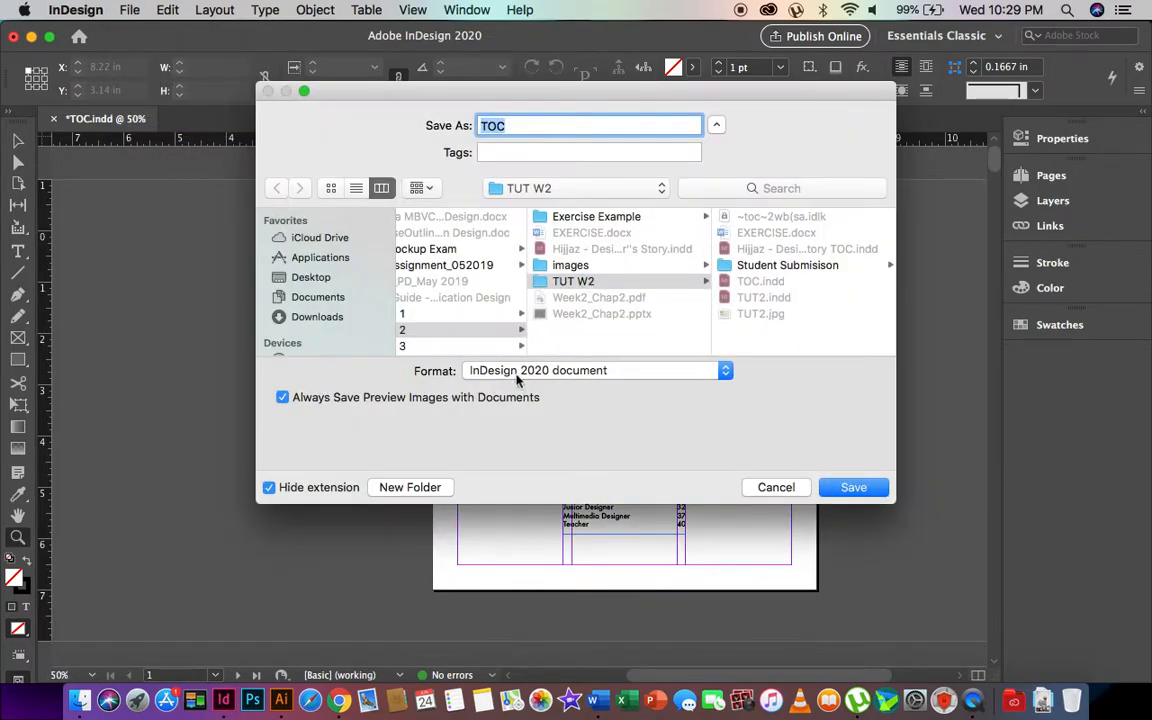
- In Save As, keep TOC in InDesign 2020 document format and start a new folder
{"action": "left_click", "coordinate": [517, 374]}
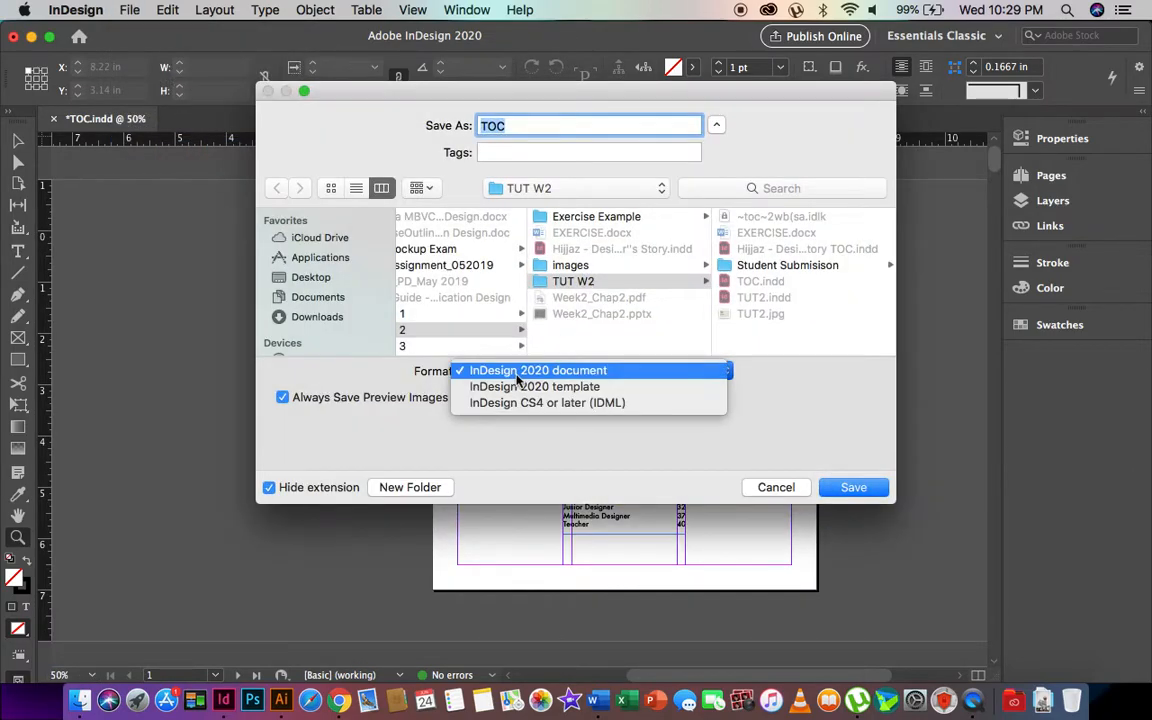
{"action": "left_click", "coordinate": [522, 372]}
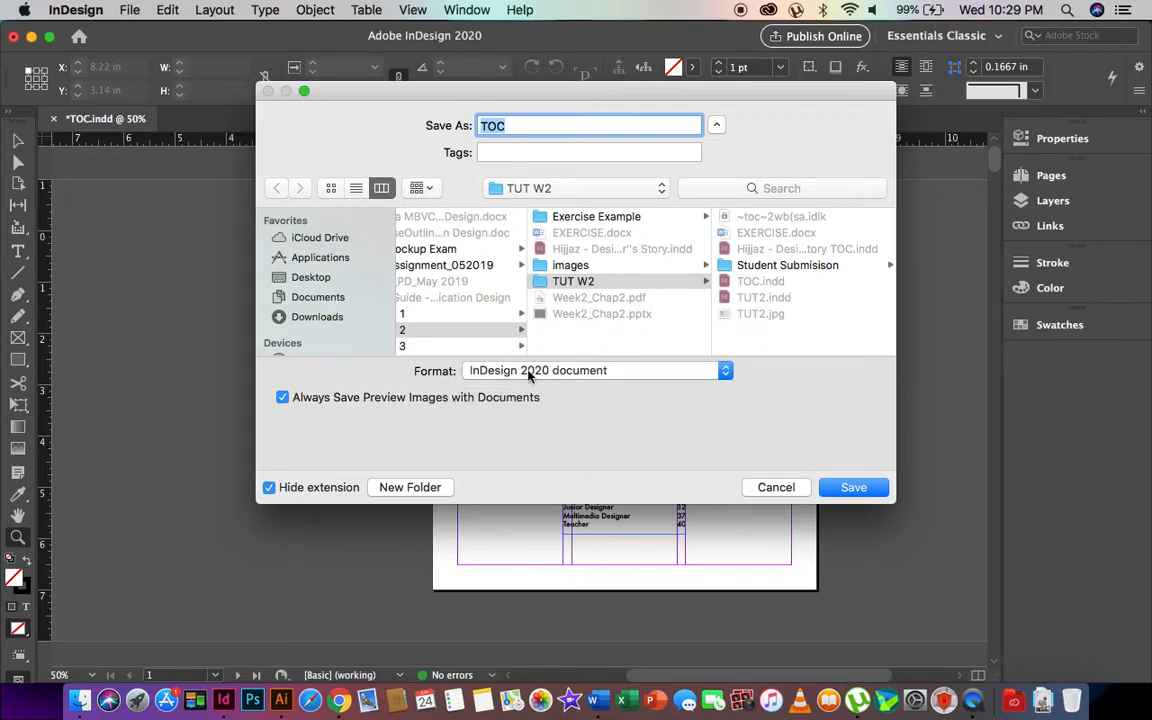
{"action": "left_click", "coordinate": [528, 373]}
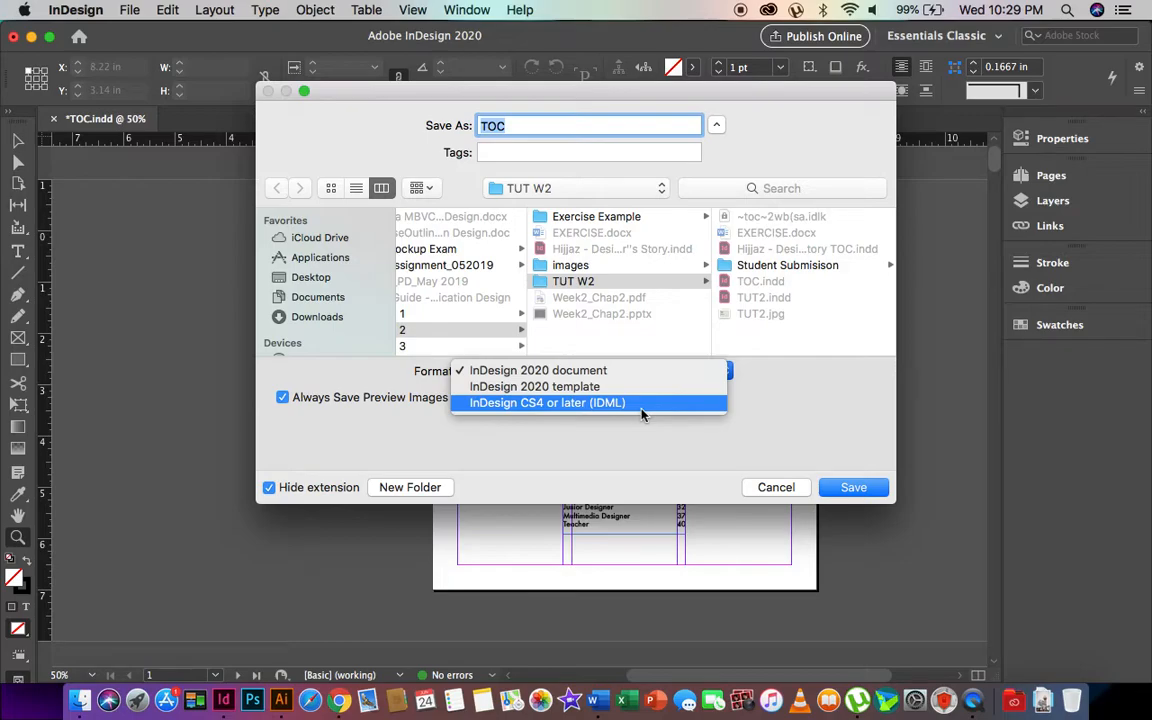
{"action": "left_click", "coordinate": [587, 373]}
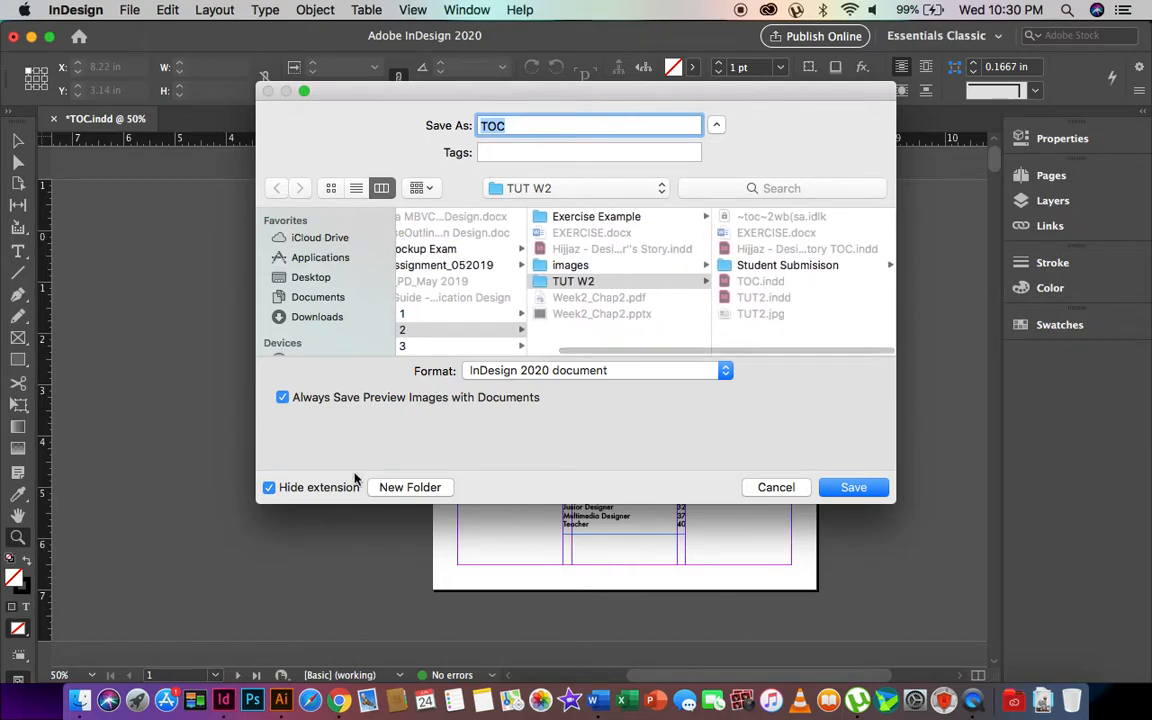
{"action": "left_click", "coordinate": [412, 488]}
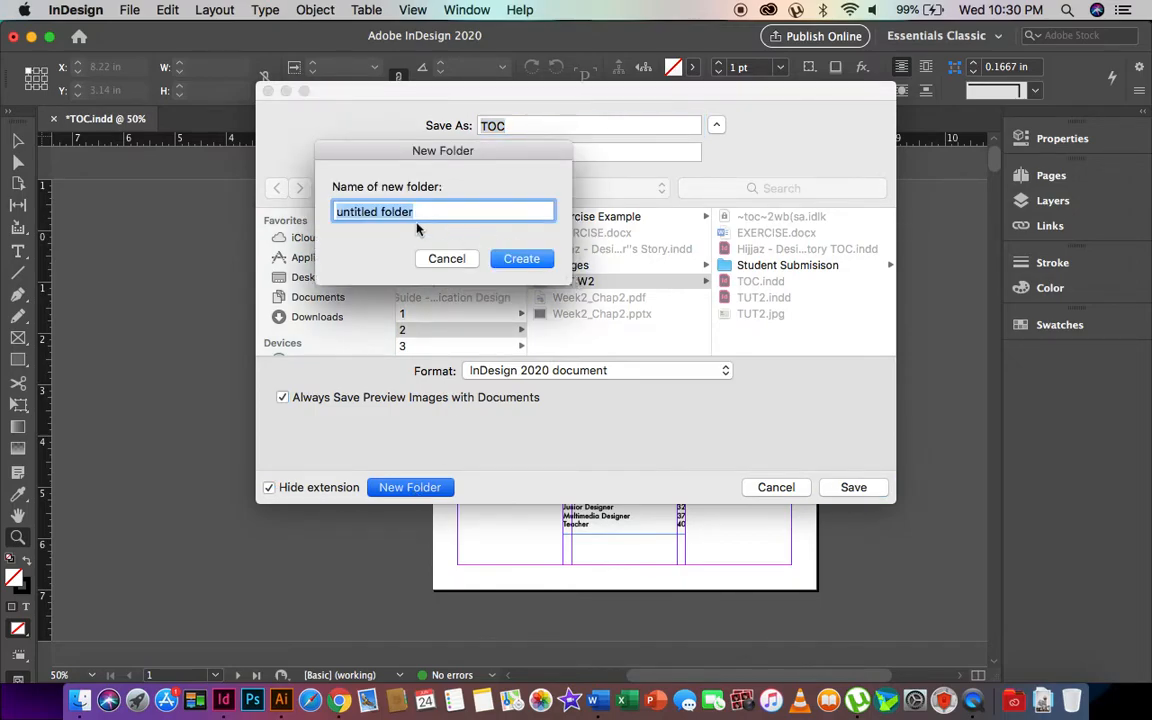
- Create a 'Designer's Story' folder and save the document in it as 'Designer's Story - TOC'
{"action": "type", "text": "Desi"}
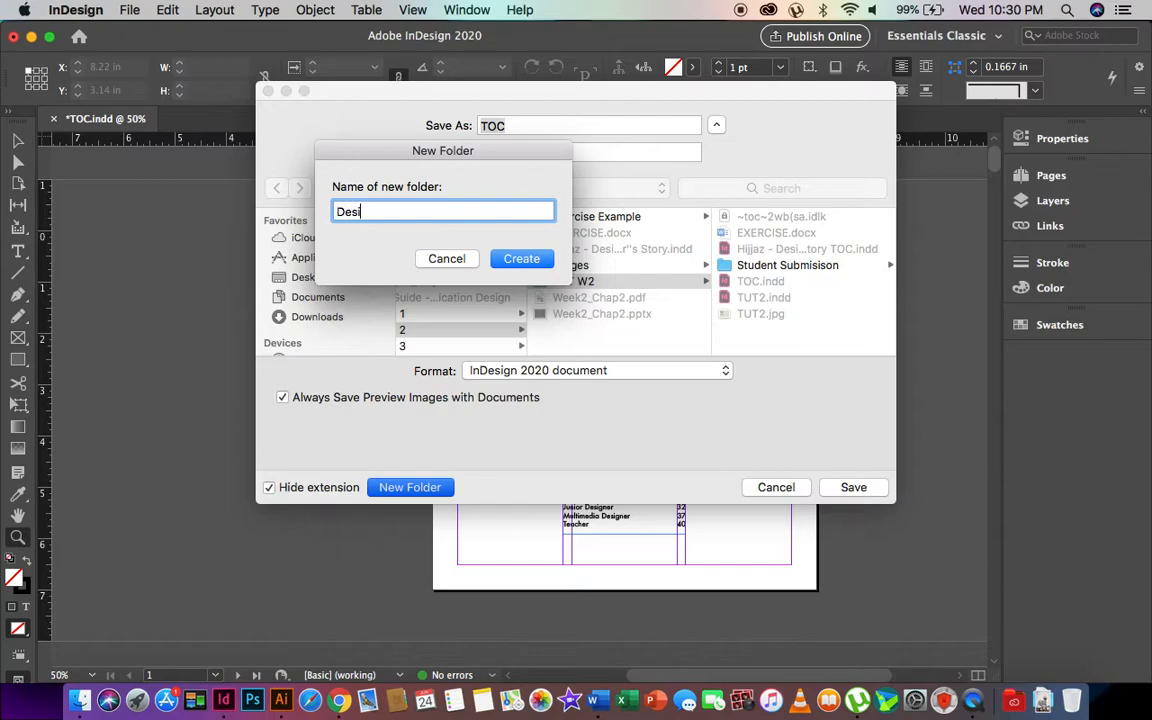
{"action": "type", "text": "gner's Story"}
{"action": "key", "text": "Return"}
{"action": "type", "text": "toc"}
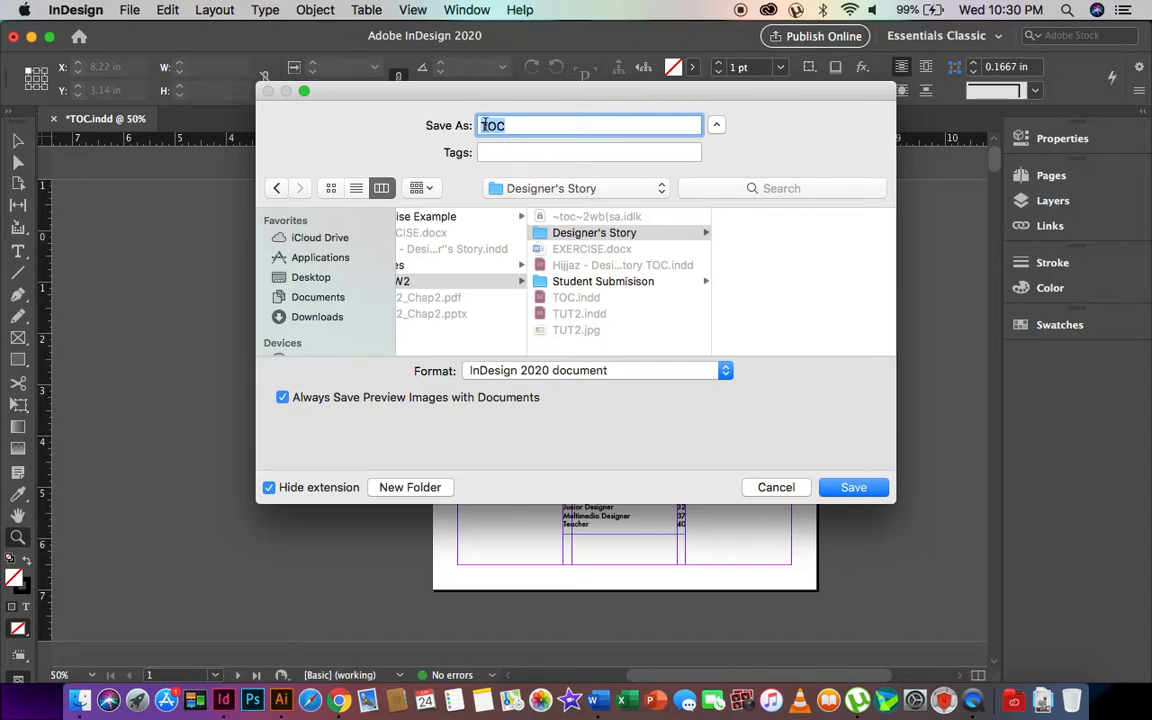
{"action": "left_click", "coordinate": [481, 125]}
{"action": "type", "text": "Designer's"}
{"action": "type", "text": "Story - TOC"}
{"action": "key", "text": "super+a"}
{"action": "key", "text": "Right"}
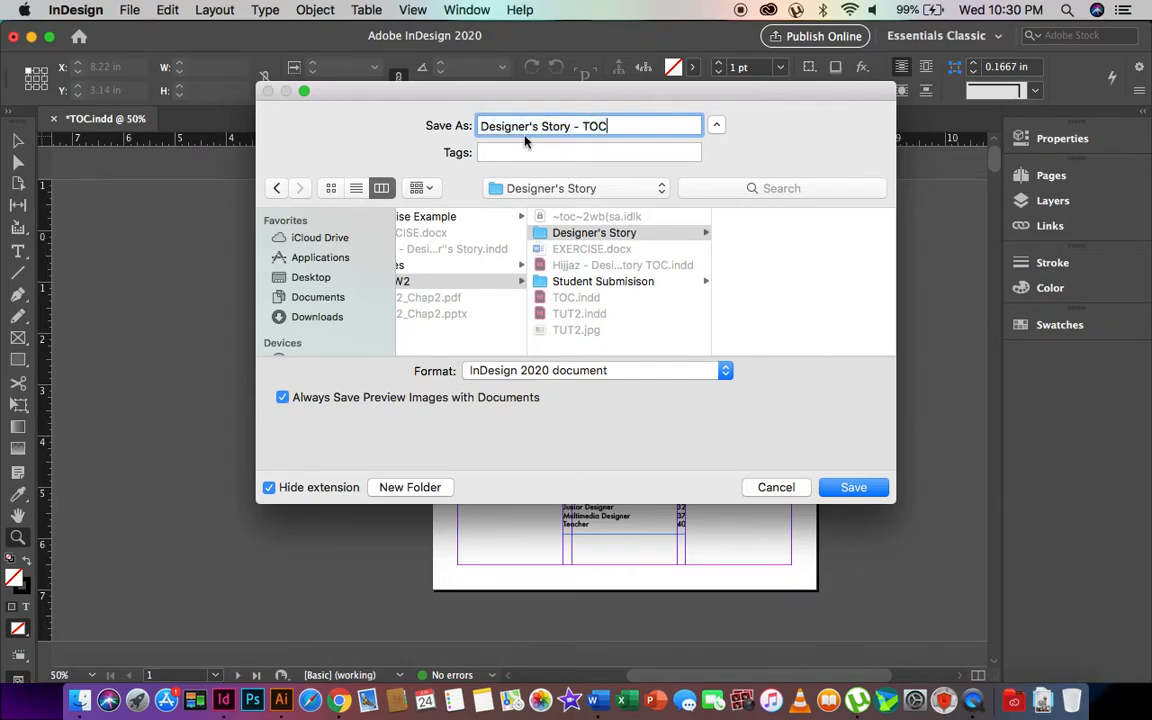
{"action": "left_click", "coordinate": [850, 489]}
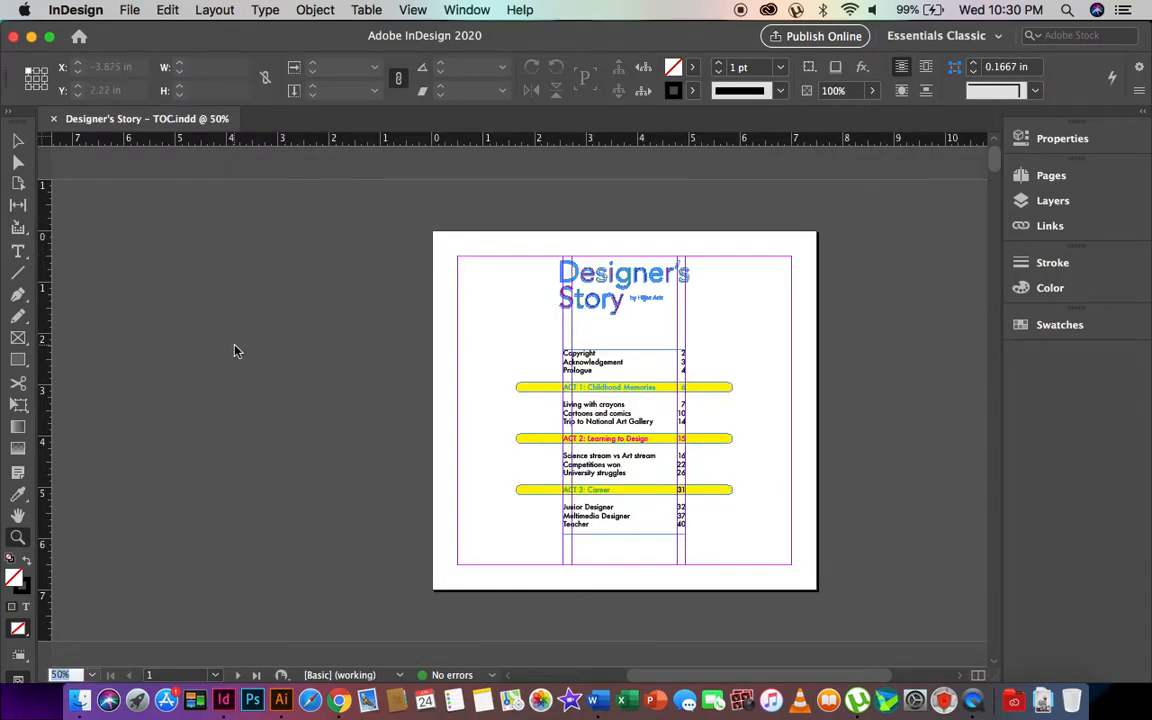
{"action": "key", "text": "ctrl+Up"}
- Glance at the PD folder in Finder, then begin a File > Export in InDesign
{"action": "left_click", "coordinate": [781, 240]}
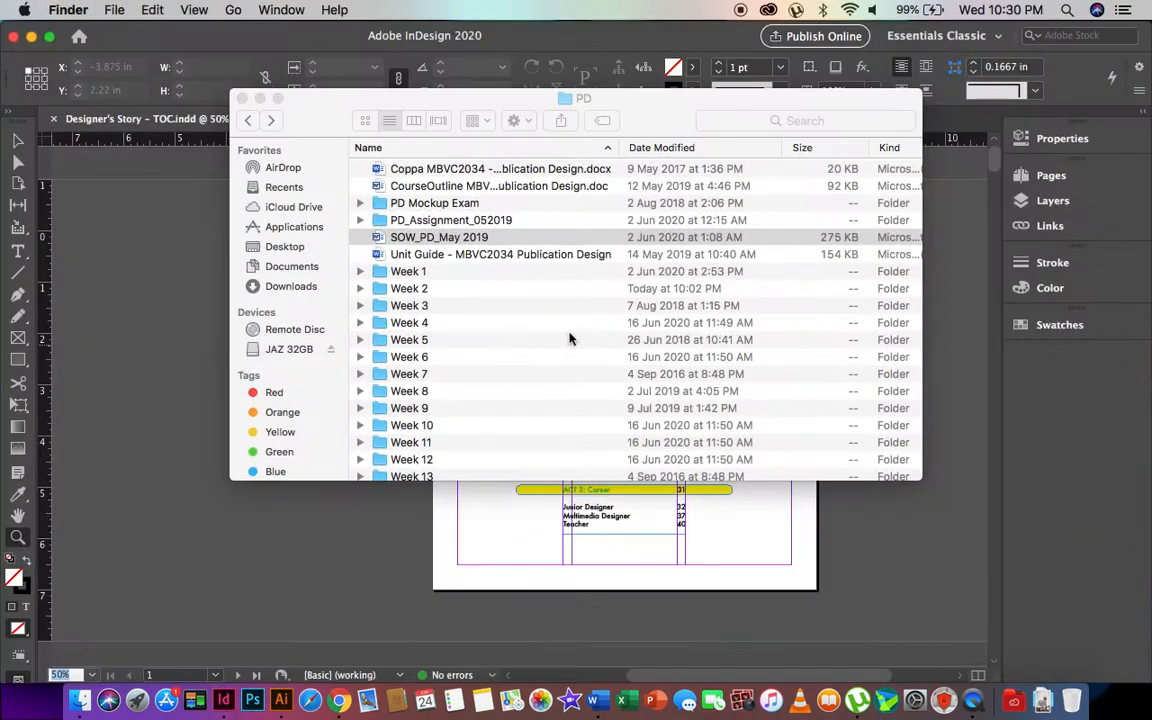
{"action": "left_click", "coordinate": [136, 265]}
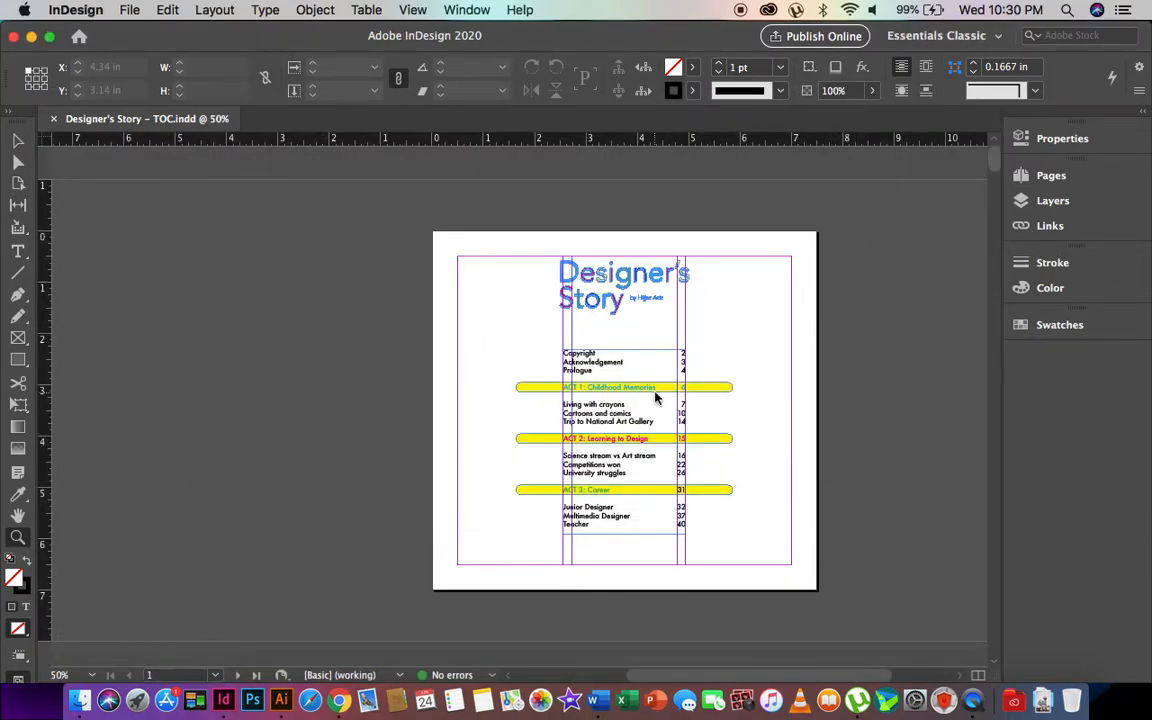
{"action": "left_click", "coordinate": [130, 9]}
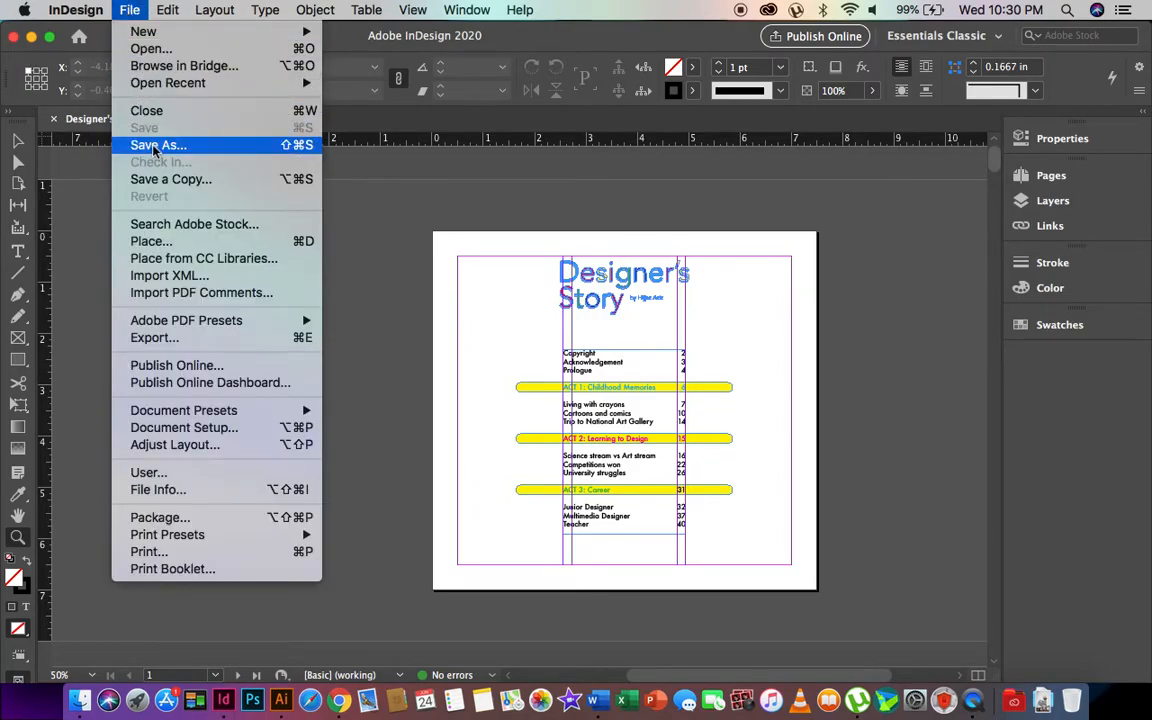
{"action": "left_click", "coordinate": [155, 338]}
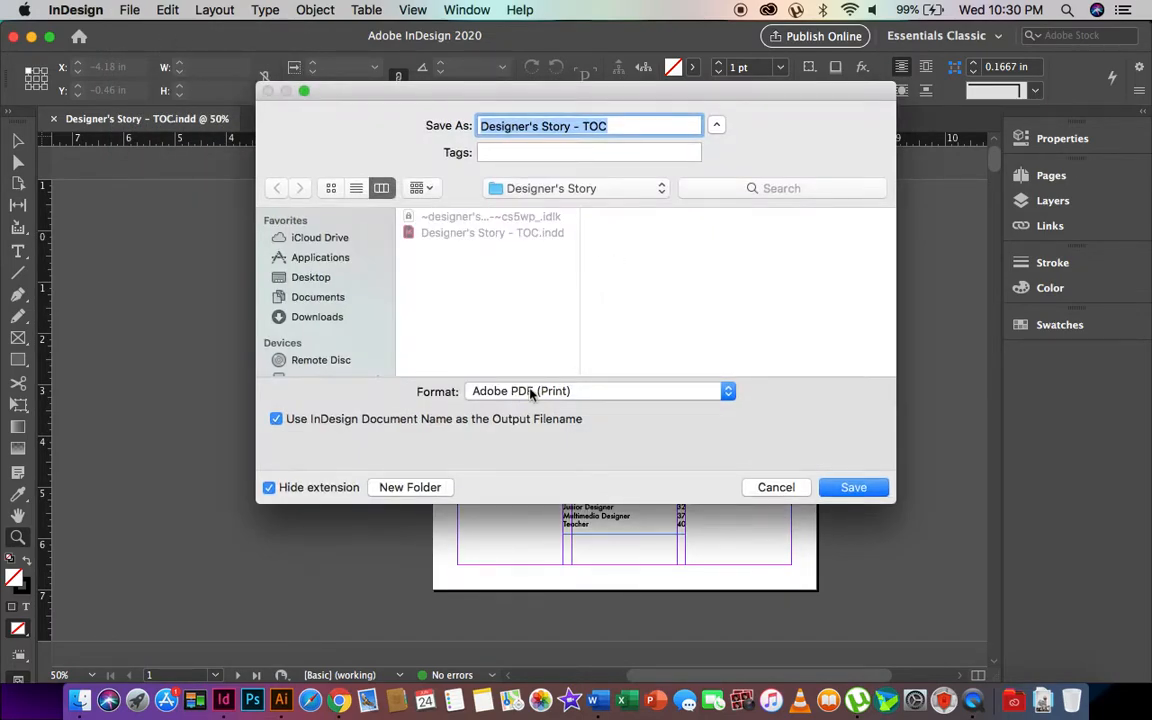
- Keep Adobe PDF (Print) as the export format and proceed to the PDF export settings
{"action": "left_click", "coordinate": [531, 394]}
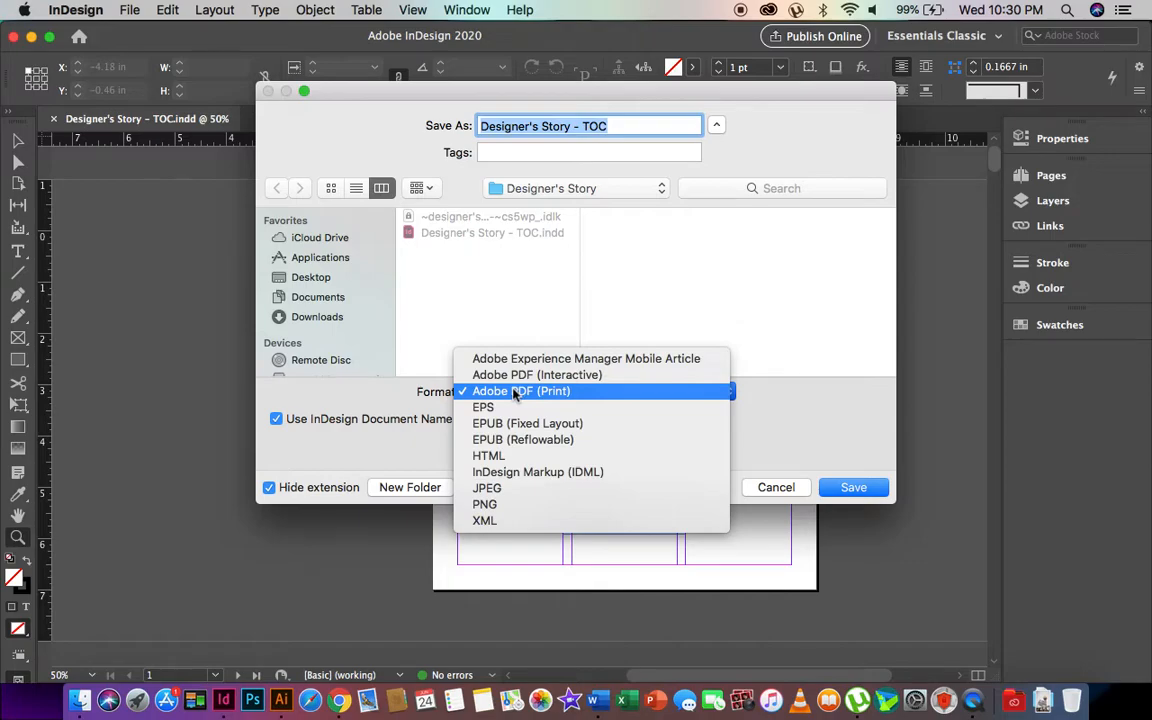
{"action": "left_click", "coordinate": [513, 391]}
{"action": "left_click", "coordinate": [513, 391]}
{"action": "left_click", "coordinate": [525, 392]}
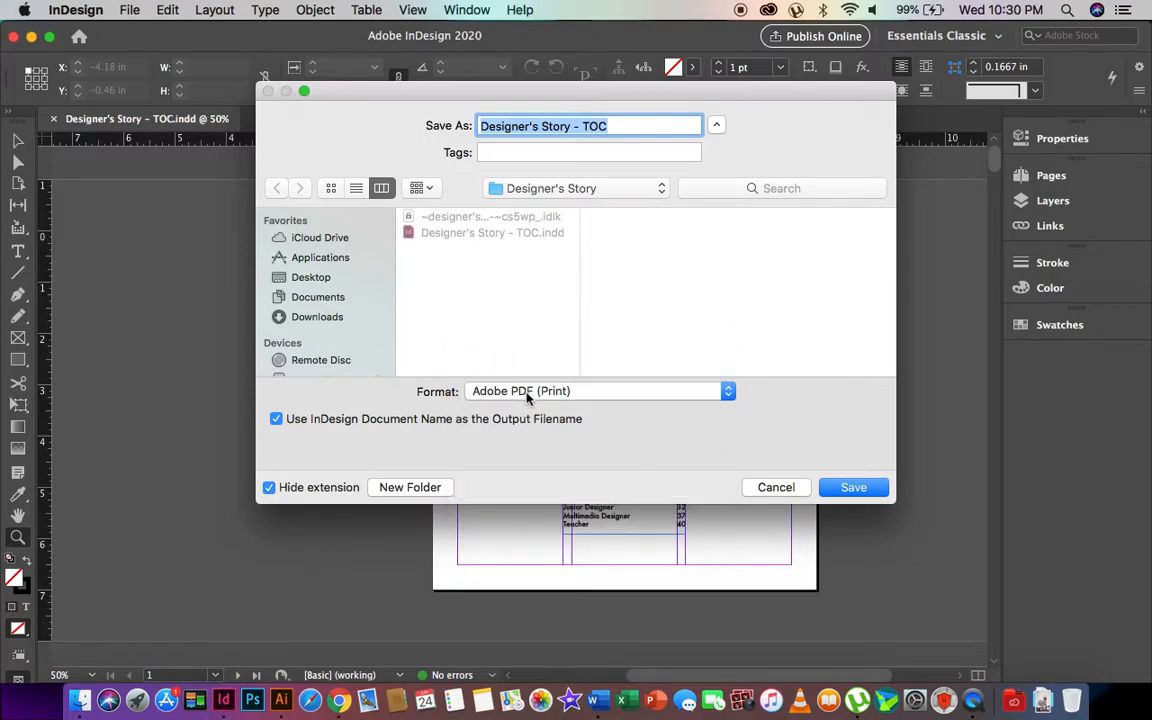
{"action": "left_click", "coordinate": [616, 128]}
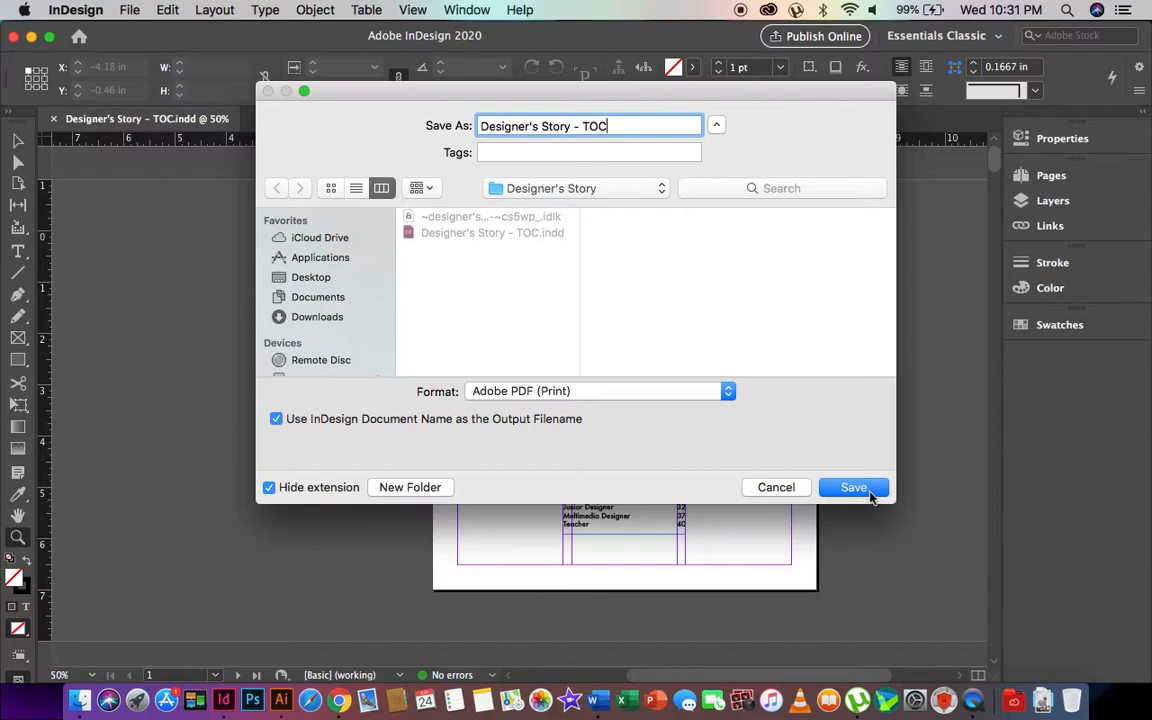
{"action": "left_click", "coordinate": [866, 489]}
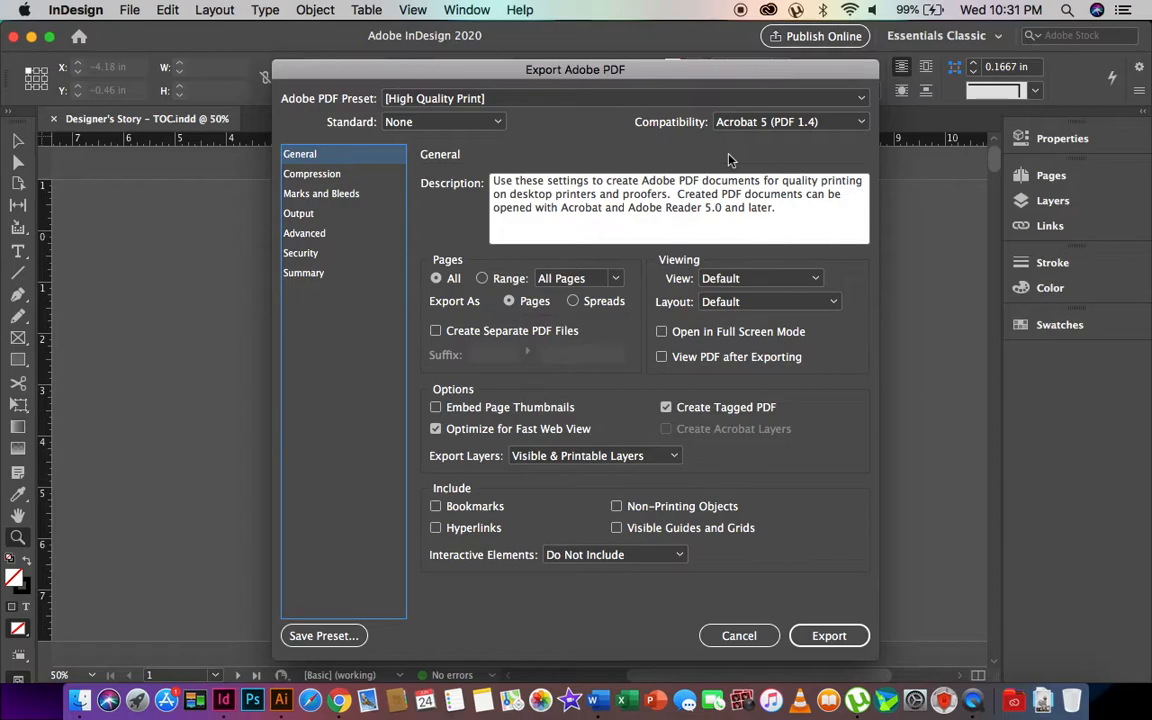
- Set PDF Compatibility to Acrobat 4 (PDF 1.3)
{"action": "left_click", "coordinate": [790, 122]}
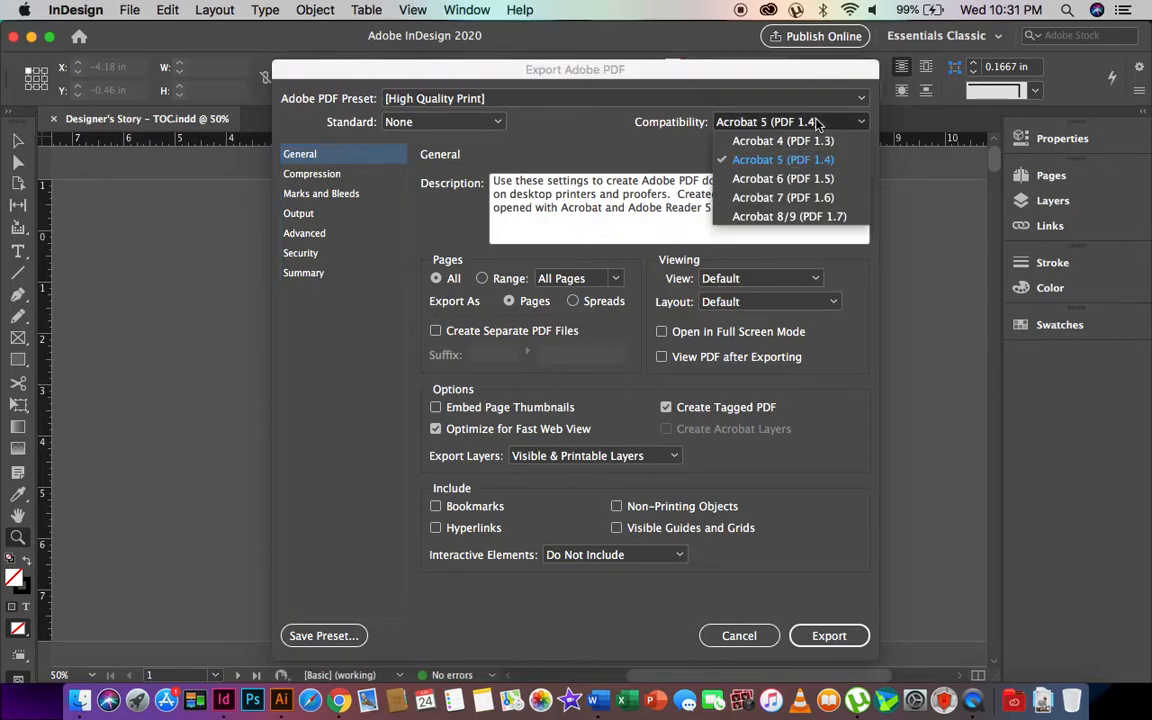
{"action": "left_click", "coordinate": [659, 153]}
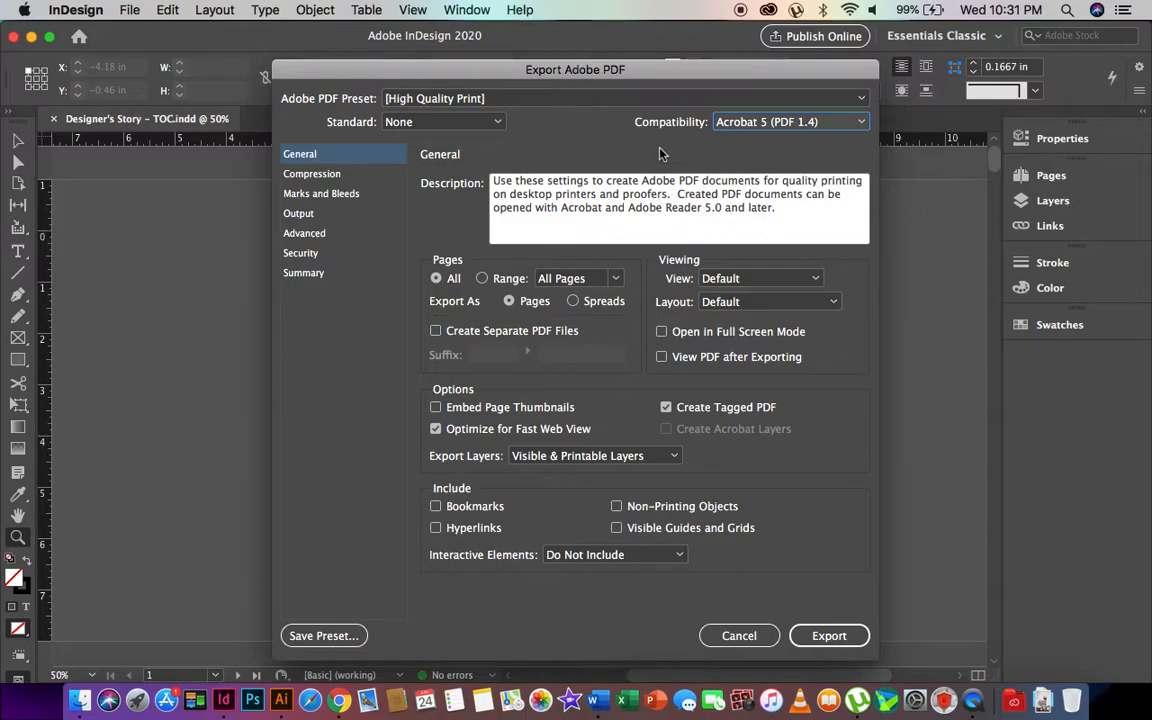
{"action": "left_click", "coordinate": [778, 124]}
{"action": "left_click", "coordinate": [784, 144]}
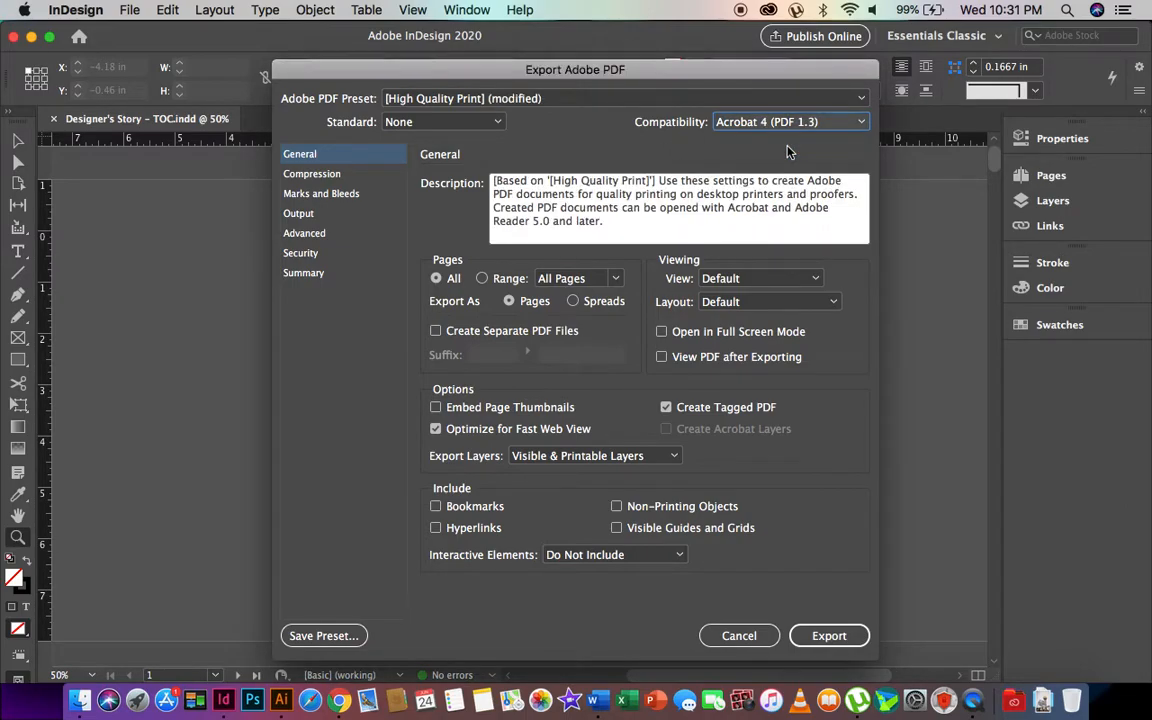
{"action": "left_click", "coordinate": [746, 131]}
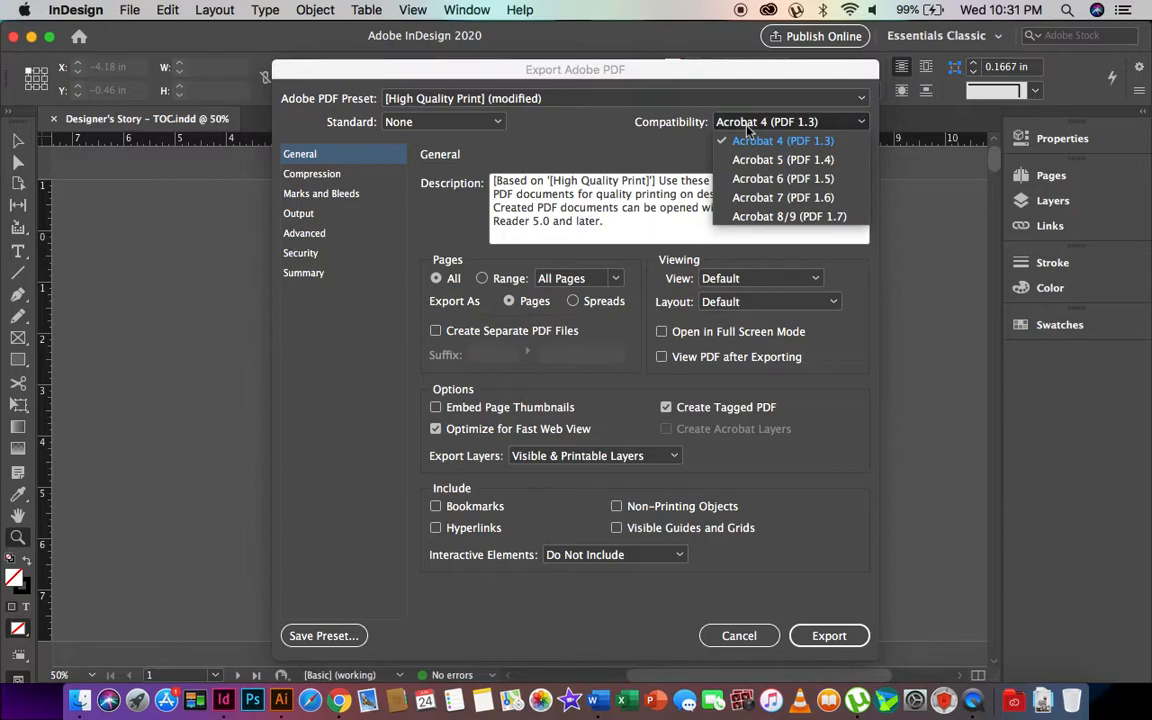
{"action": "left_click", "coordinate": [737, 157]}
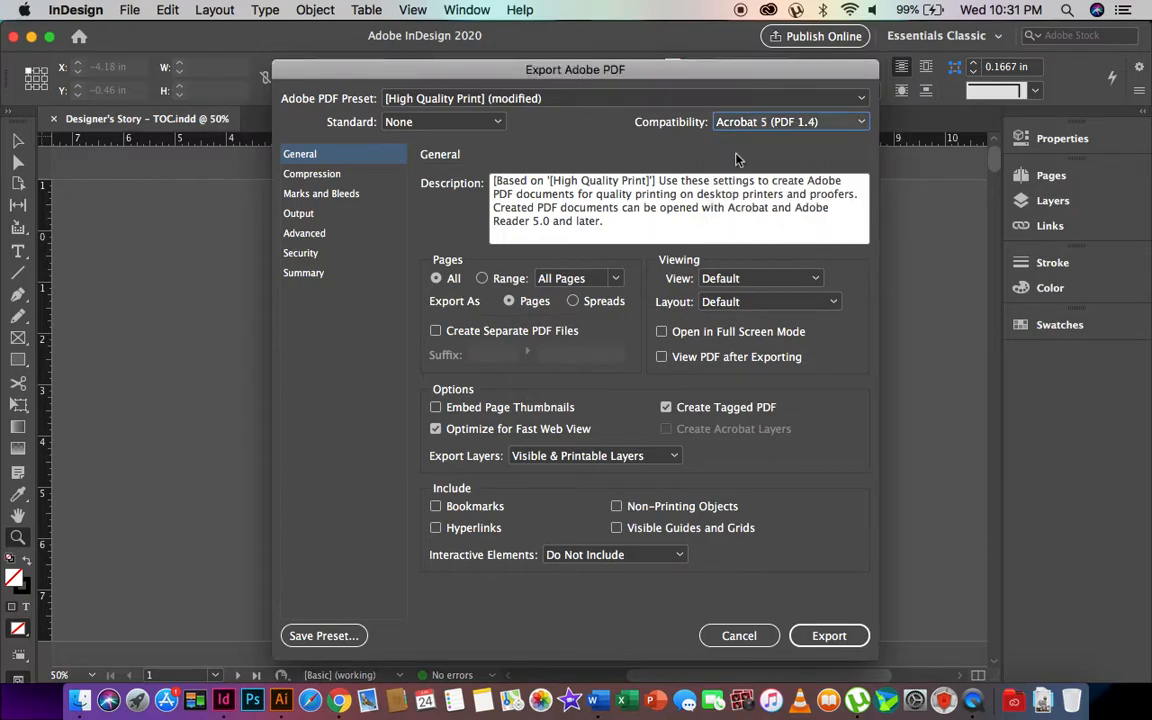
{"action": "left_click", "coordinate": [795, 132]}
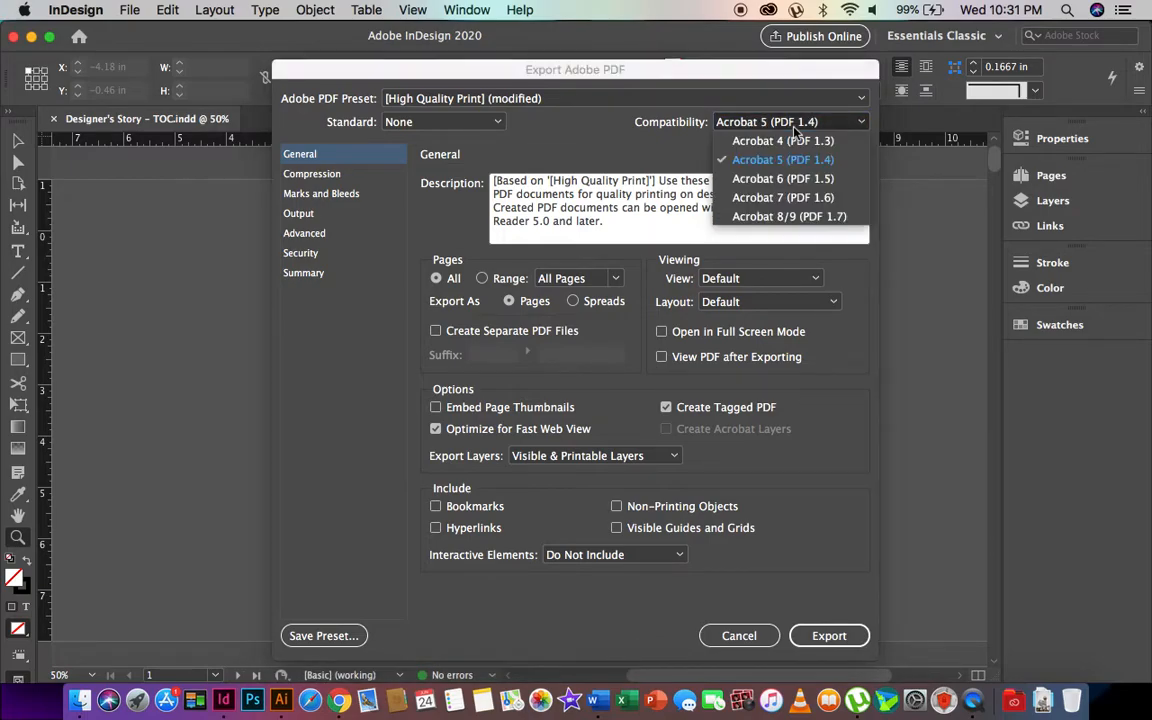
{"action": "left_click", "coordinate": [730, 142]}
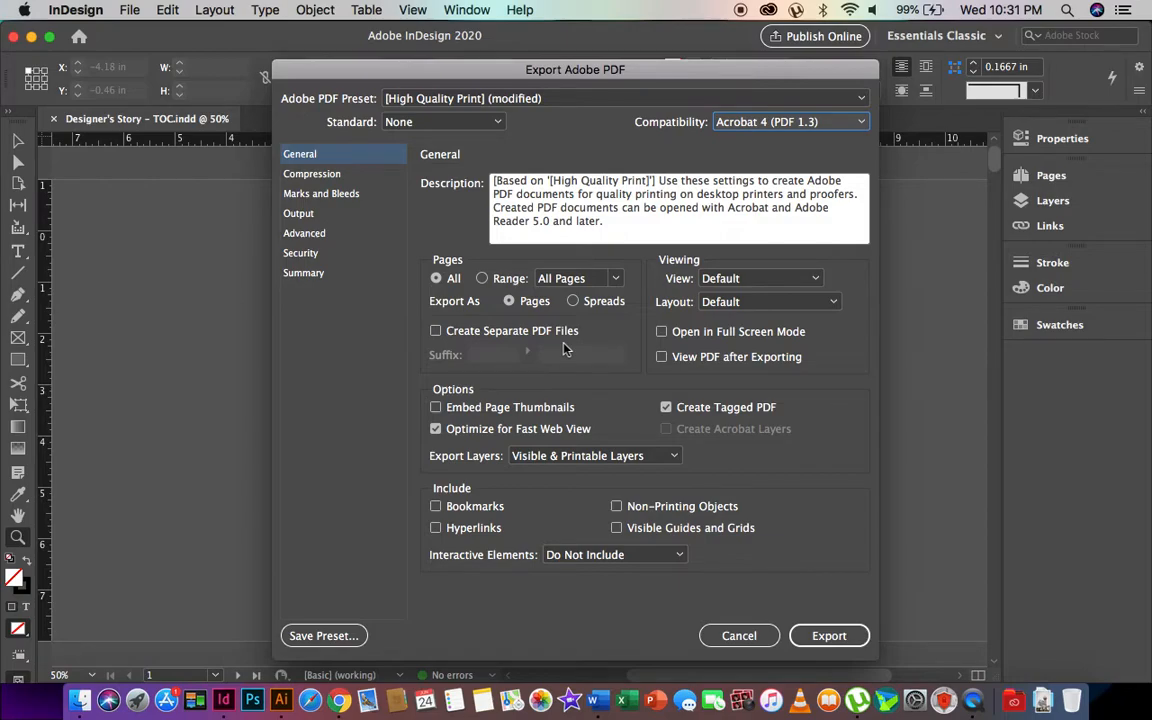
- Leave Optimize for Fast Web View checked and move on to the Compression settings
{"action": "left_click", "coordinate": [478, 434]}
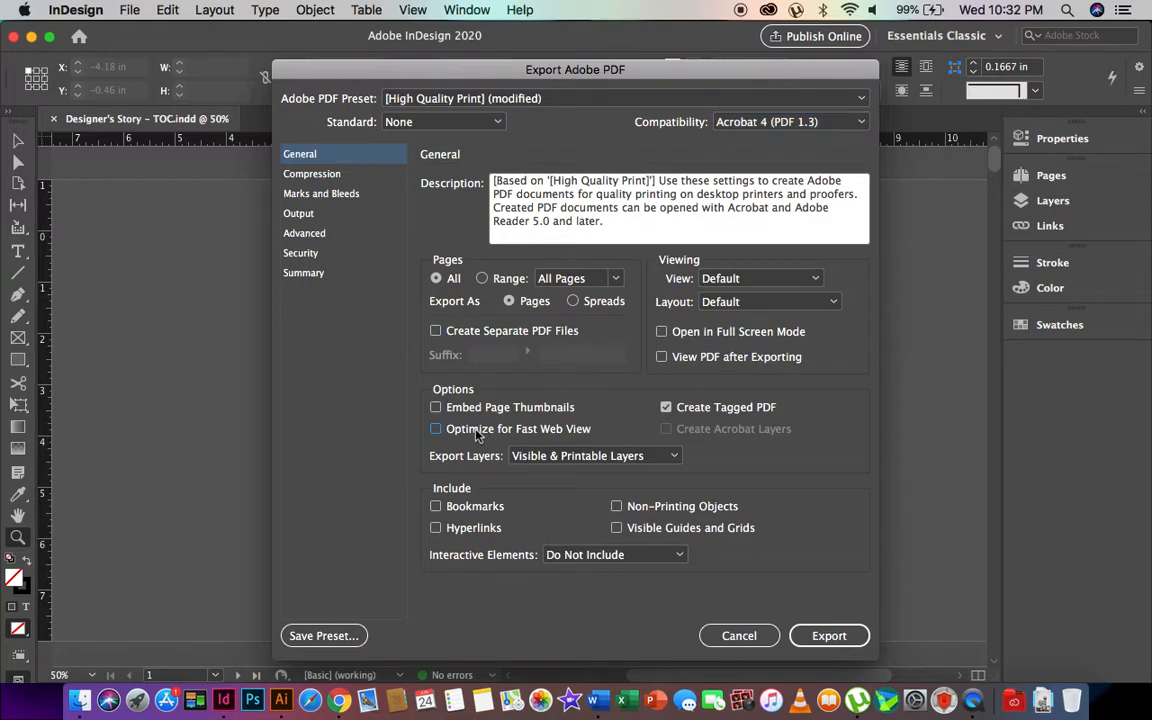
{"action": "left_click", "coordinate": [478, 434]}
{"action": "left_click", "coordinate": [335, 174]}
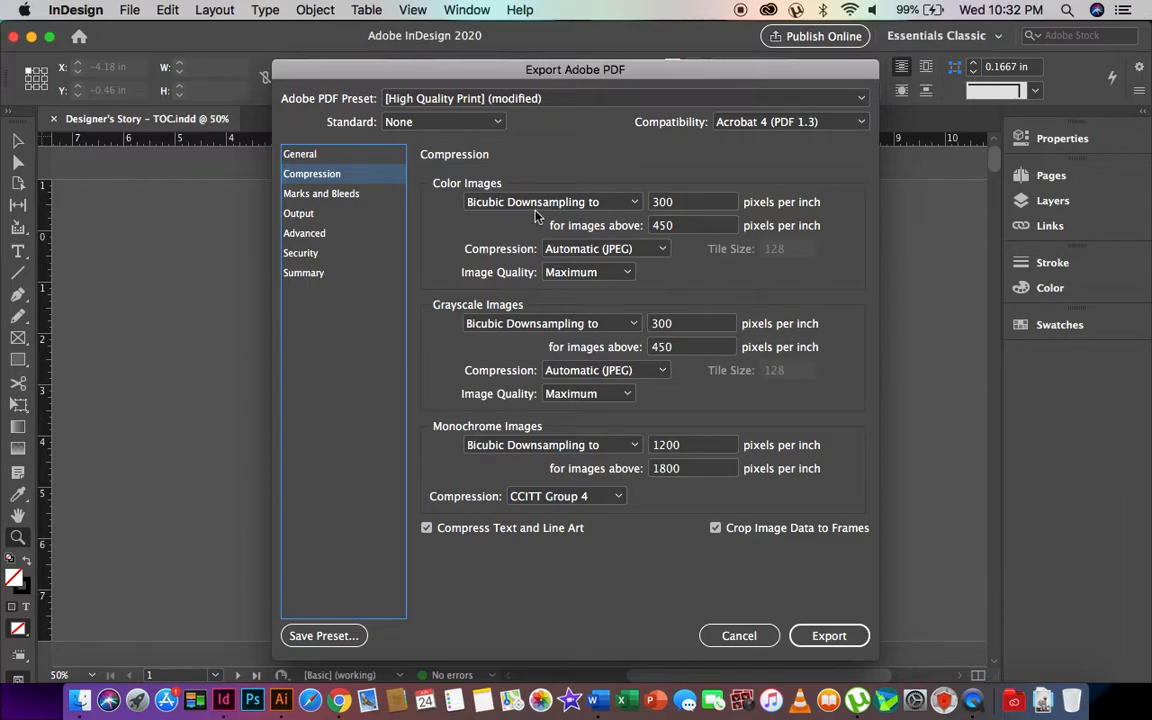
- Set colour, grayscale and monochrome images to Do Not Downsample; uncheck Compress Text and Line Art and Crop Image Data to Frames
{"action": "left_click", "coordinate": [570, 205]}
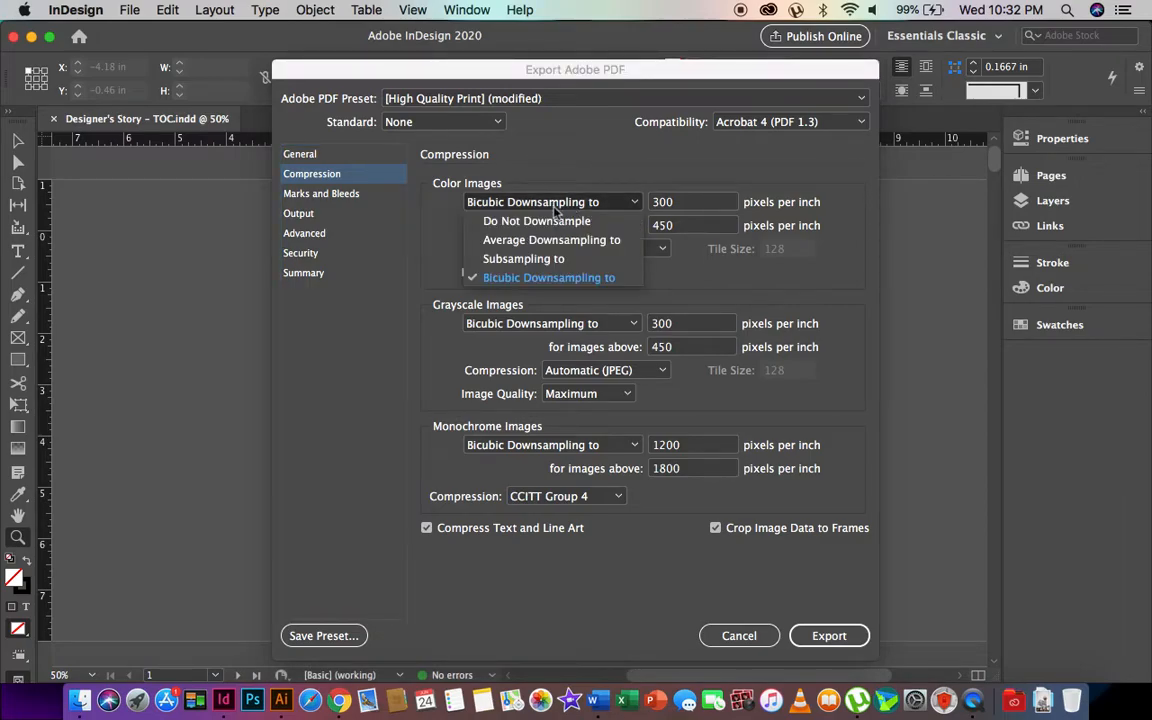
{"action": "left_click", "coordinate": [533, 220]}
{"action": "left_click", "coordinate": [477, 325]}
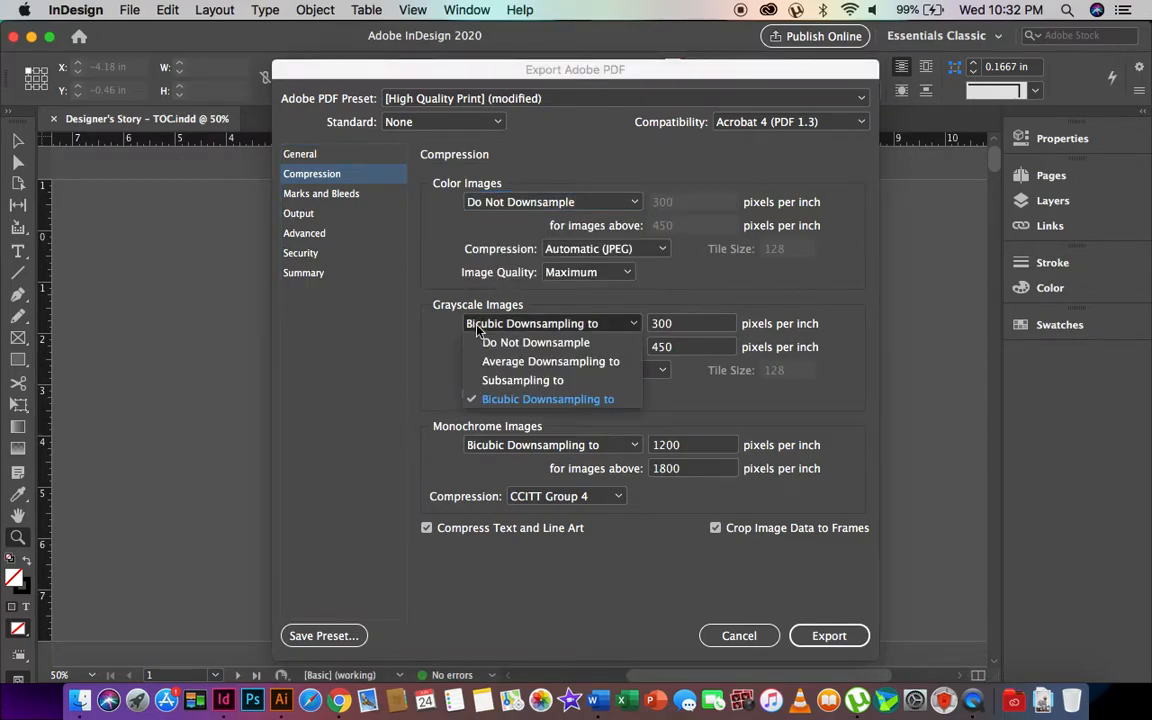
{"action": "left_click", "coordinate": [515, 409]}
{"action": "left_click", "coordinate": [492, 446]}
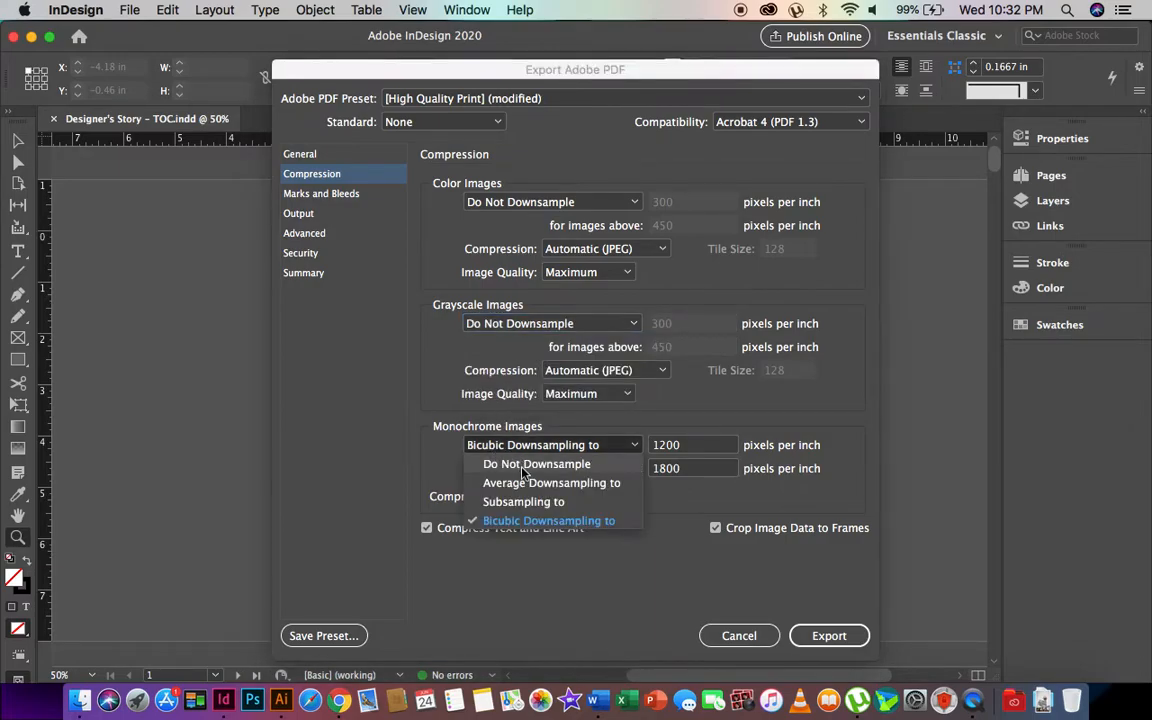
{"action": "left_click", "coordinate": [500, 464]}
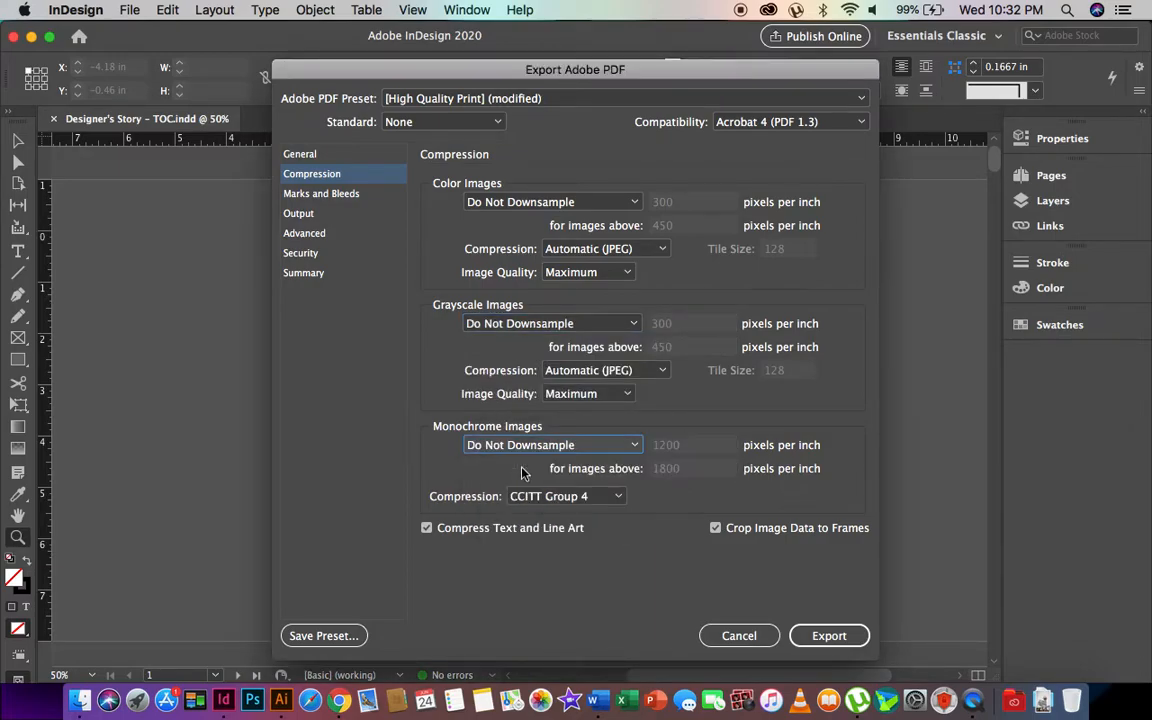
{"action": "left_click", "coordinate": [447, 531]}
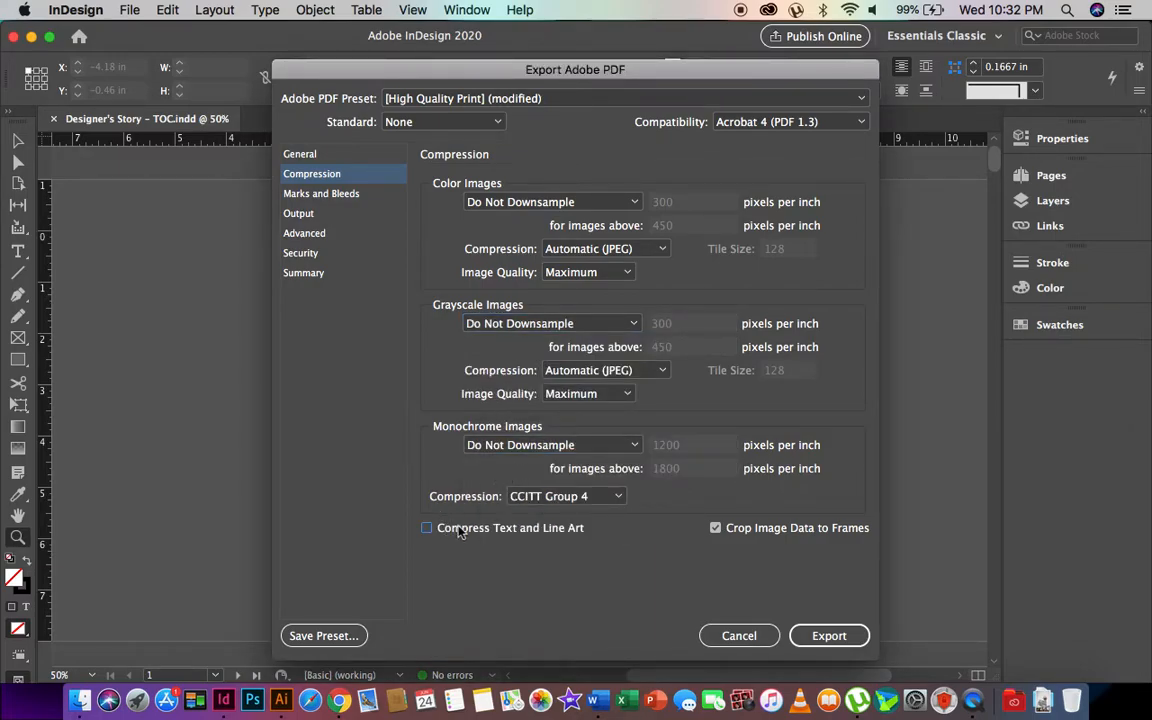
{"action": "left_click", "coordinate": [755, 533]}
{"action": "left_click", "coordinate": [346, 195]}
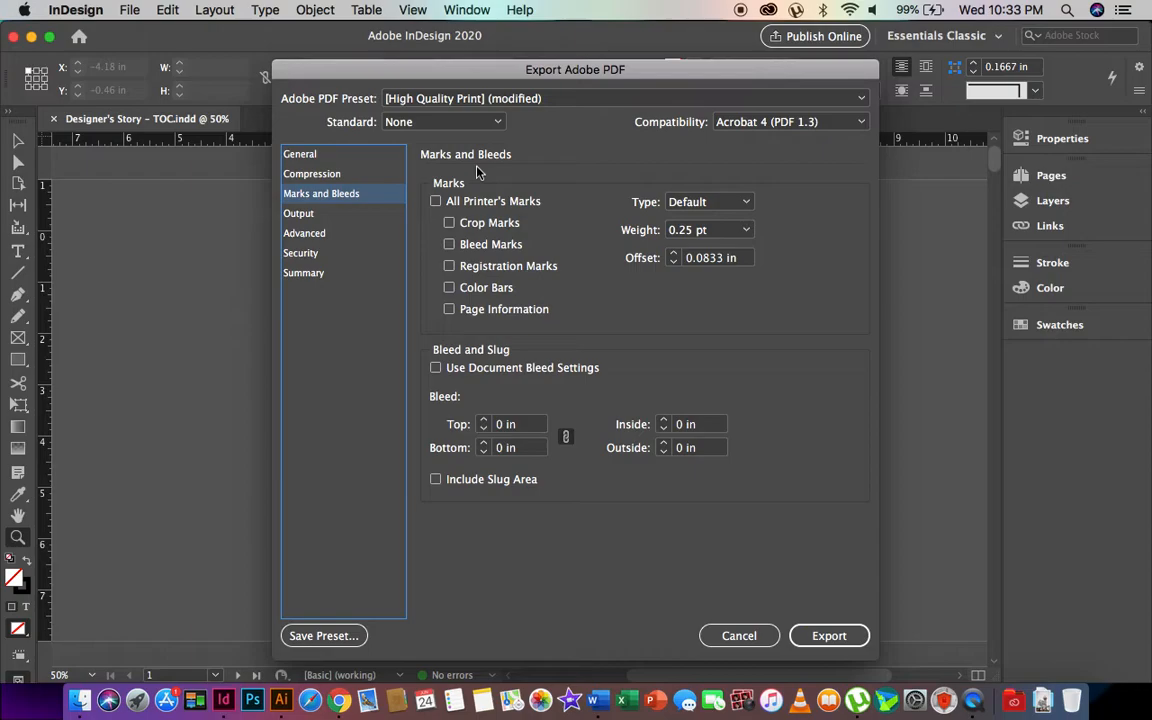
- Check Crop Marks under Marks and Bleeds, then view the Output settings
{"action": "left_click", "coordinate": [449, 223]}
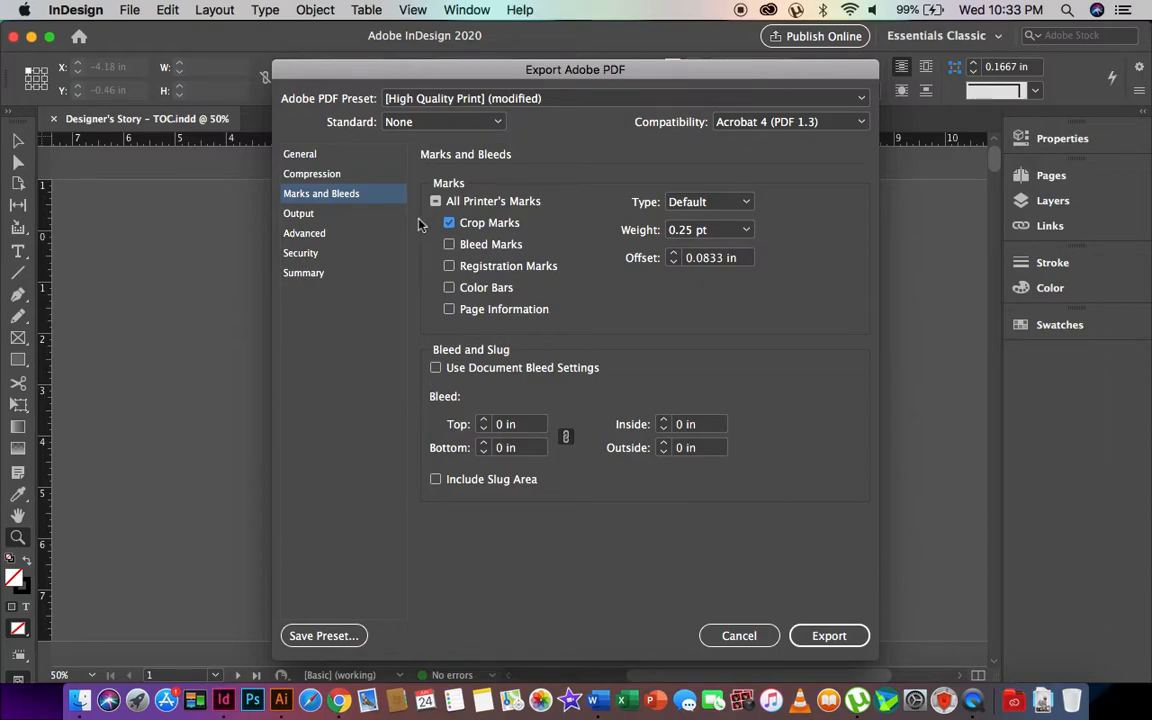
{"action": "left_click", "coordinate": [304, 218]}
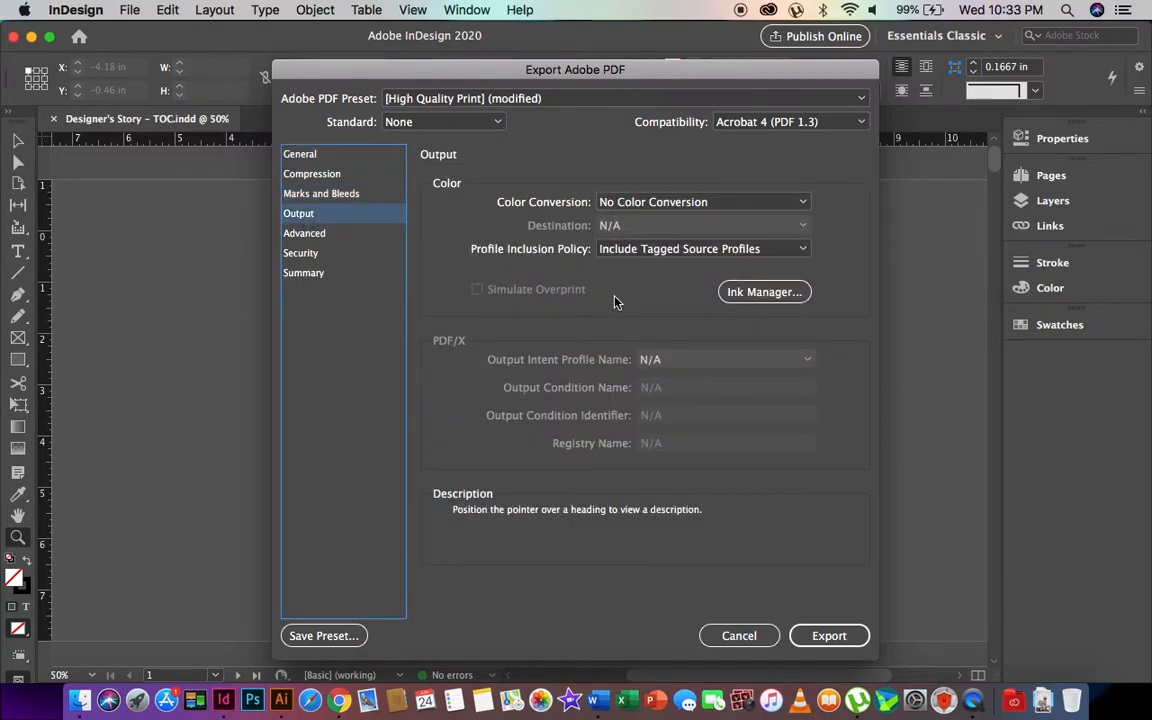
- Under Advanced, set the Transparency Flattener Preset to [High Resolution], then view Security
{"action": "left_click", "coordinate": [308, 235]}
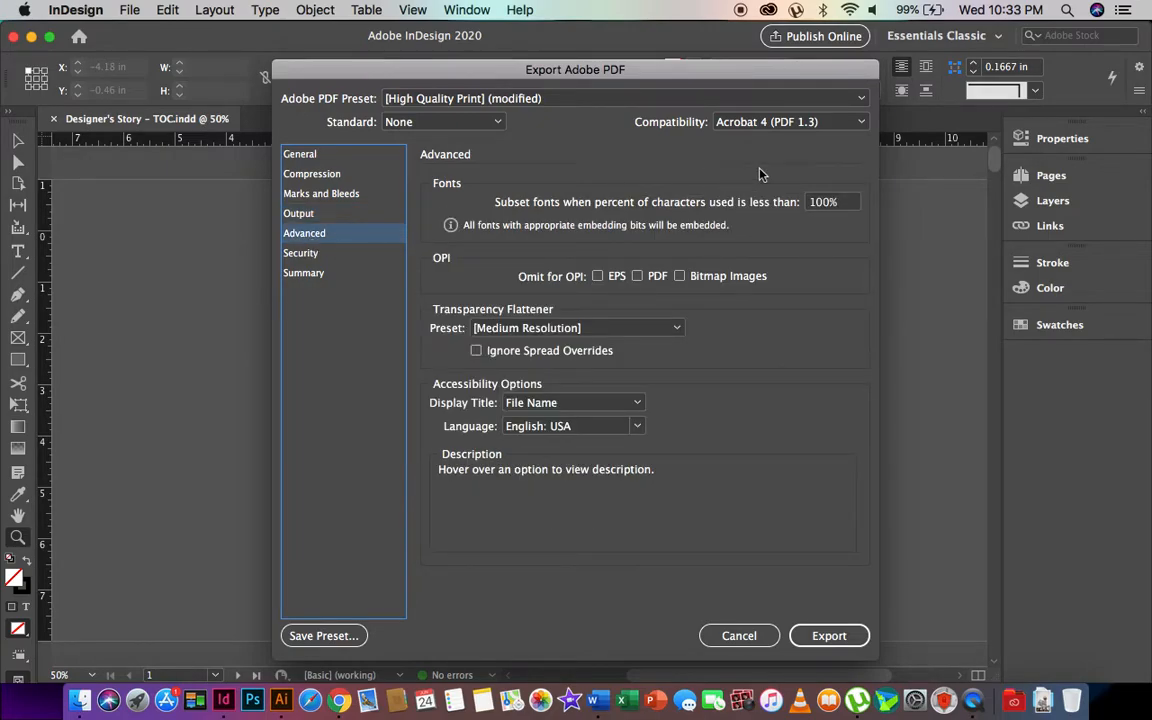
{"action": "left_click", "coordinate": [546, 330]}
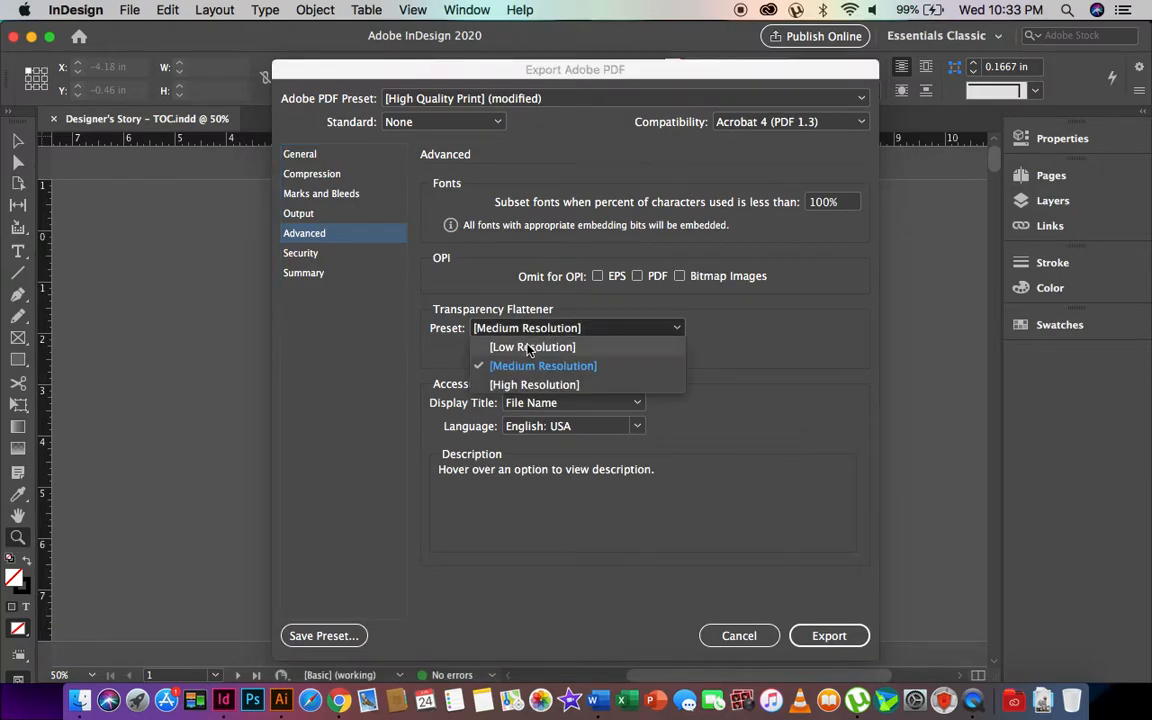
{"action": "left_click", "coordinate": [498, 333]}
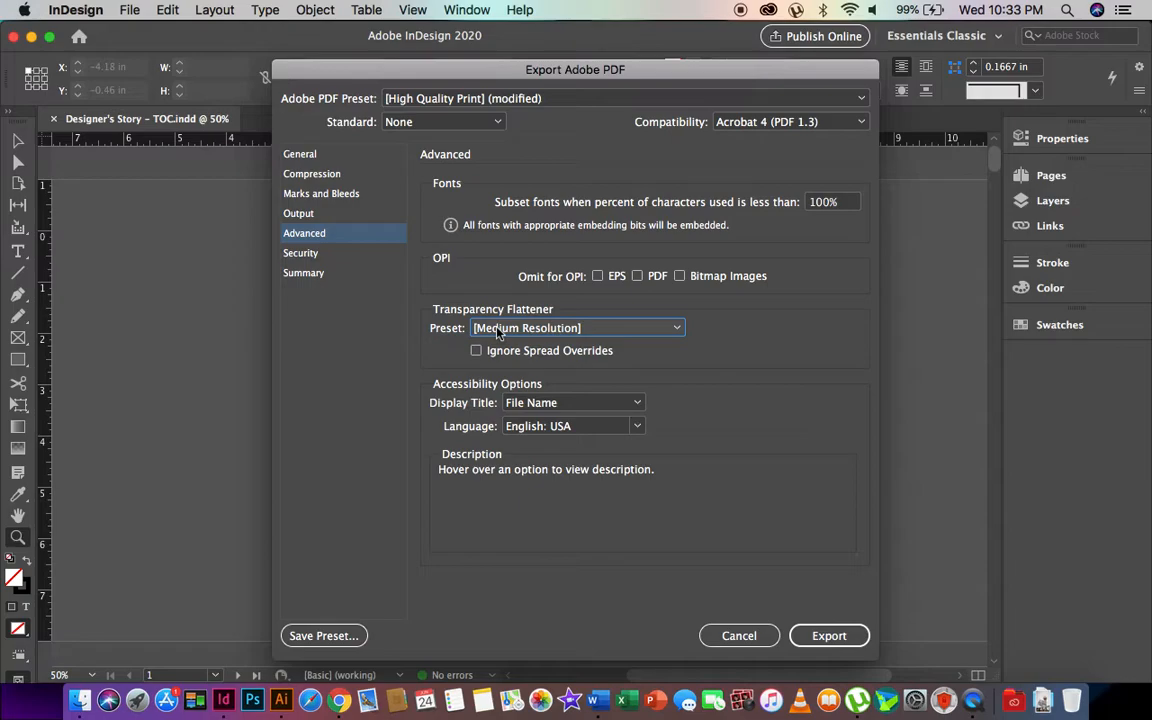
{"action": "left_click", "coordinate": [498, 333]}
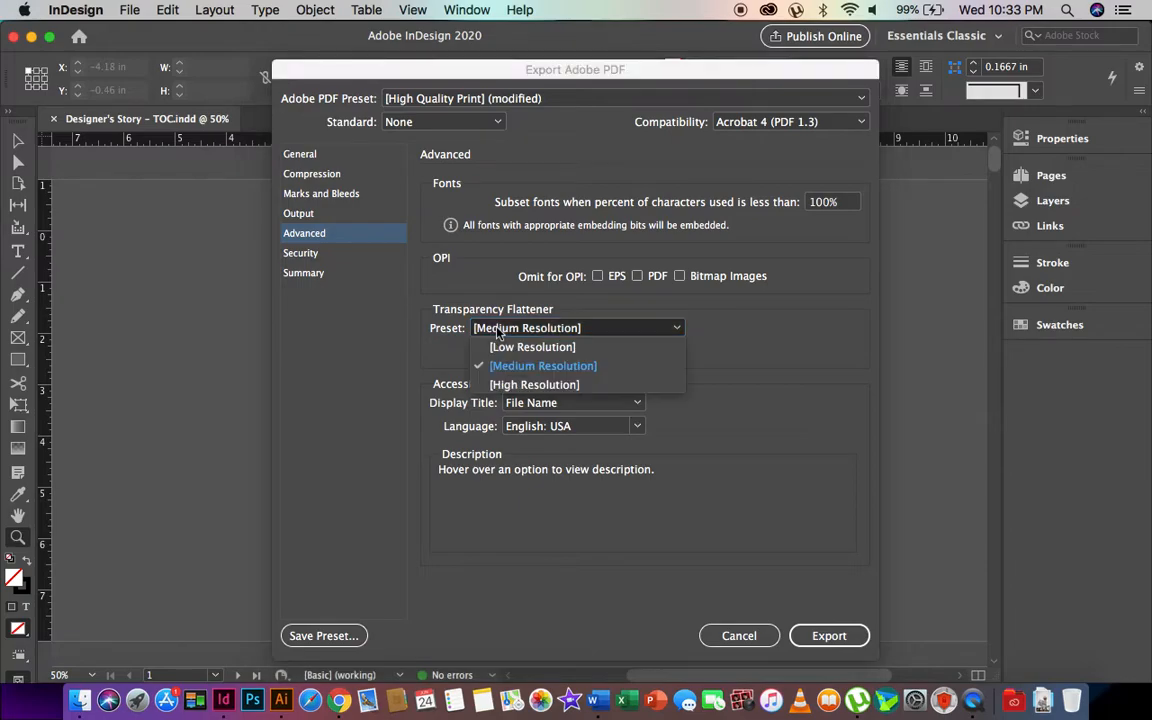
{"action": "left_click", "coordinate": [775, 355]}
{"action": "left_click", "coordinate": [598, 329]}
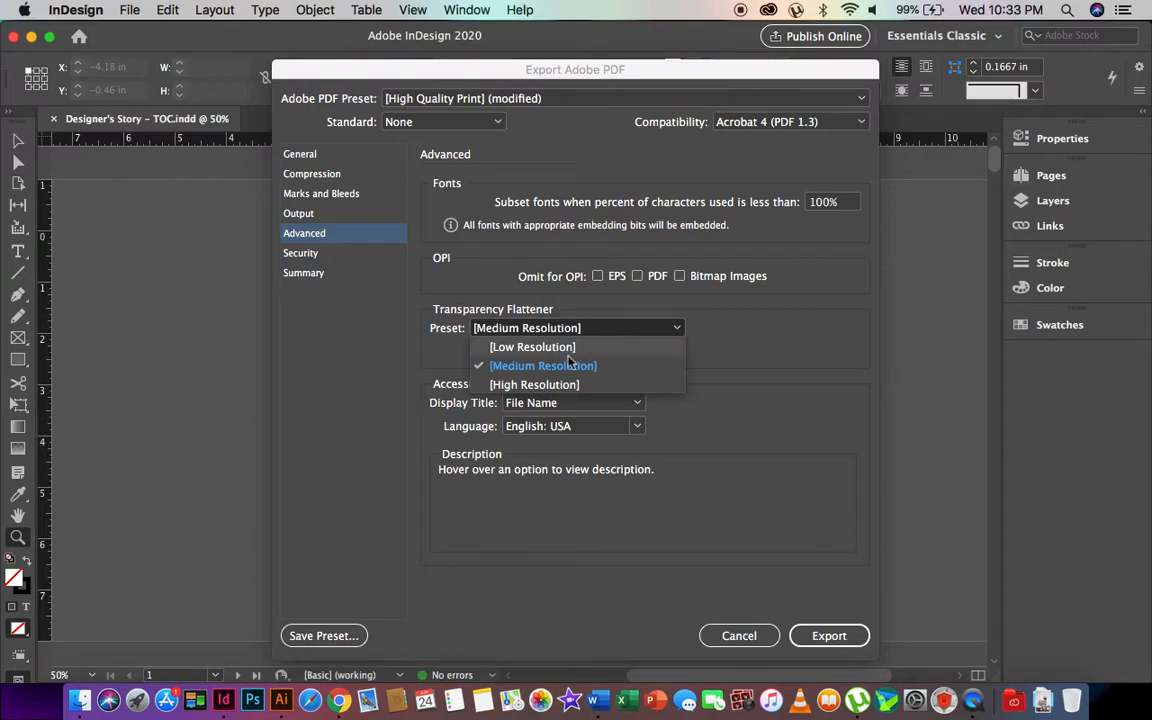
{"action": "left_click", "coordinate": [534, 384]}
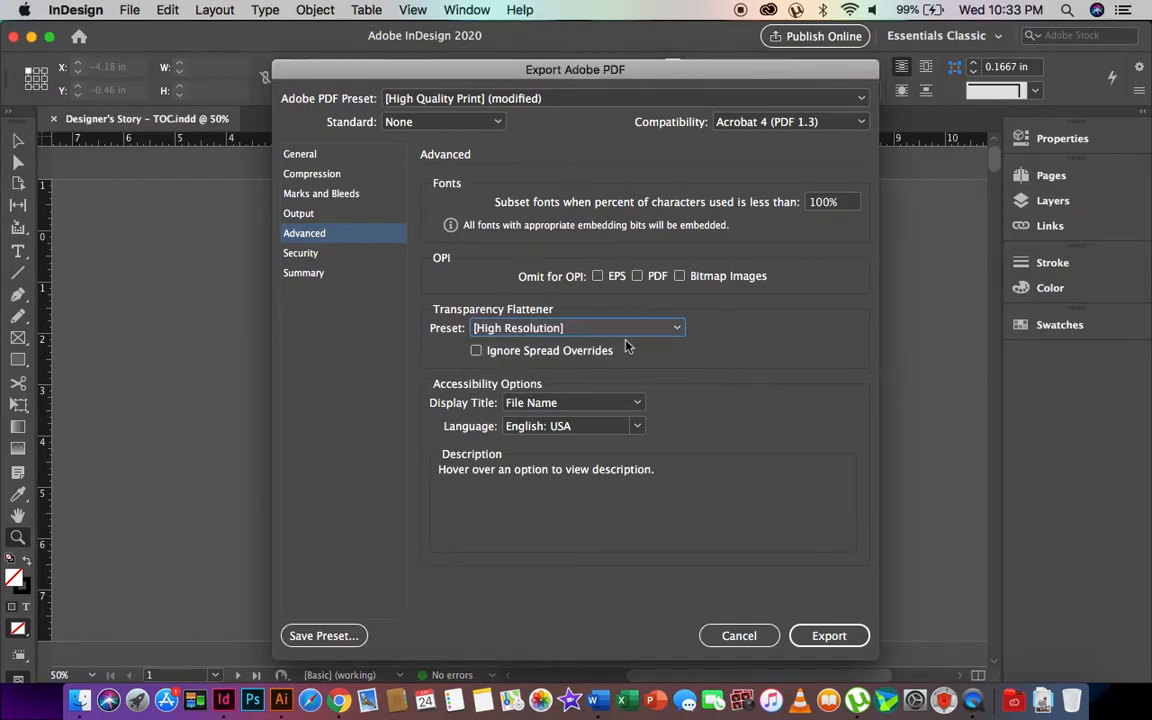
{"action": "left_click", "coordinate": [304, 256]}
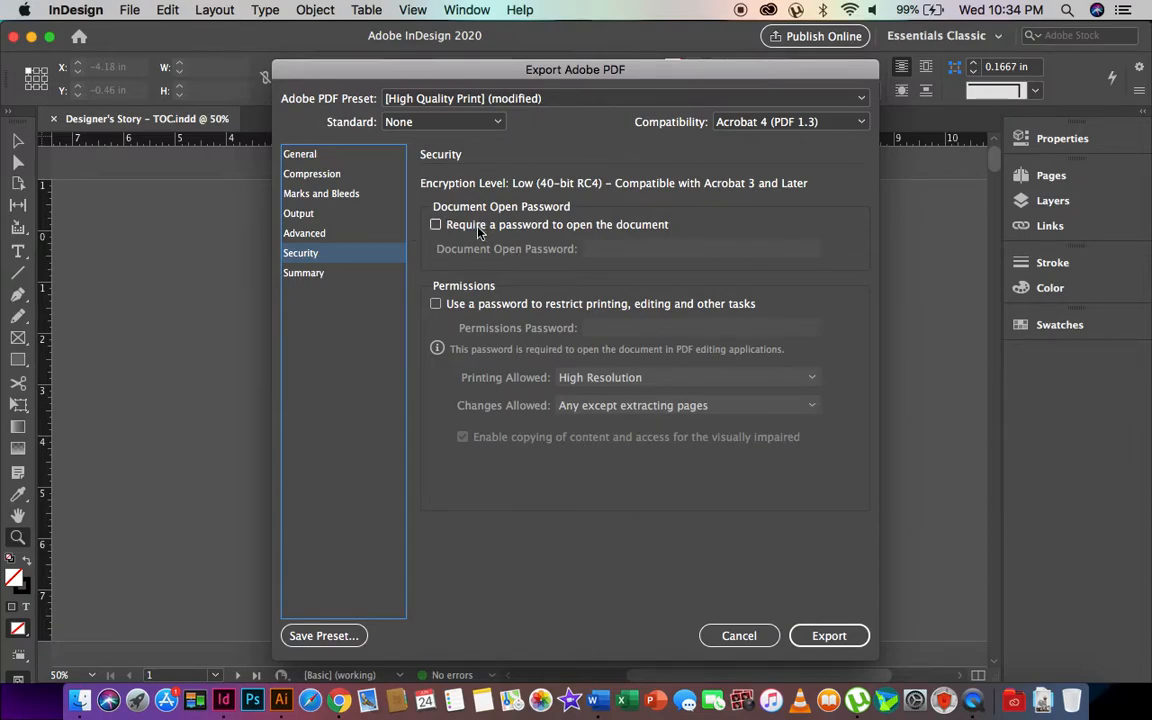
- Try entering a document open password, then clear it and leave the PDF unprotected
{"action": "left_click", "coordinate": [434, 224]}
{"action": "left_click", "coordinate": [614, 250]}
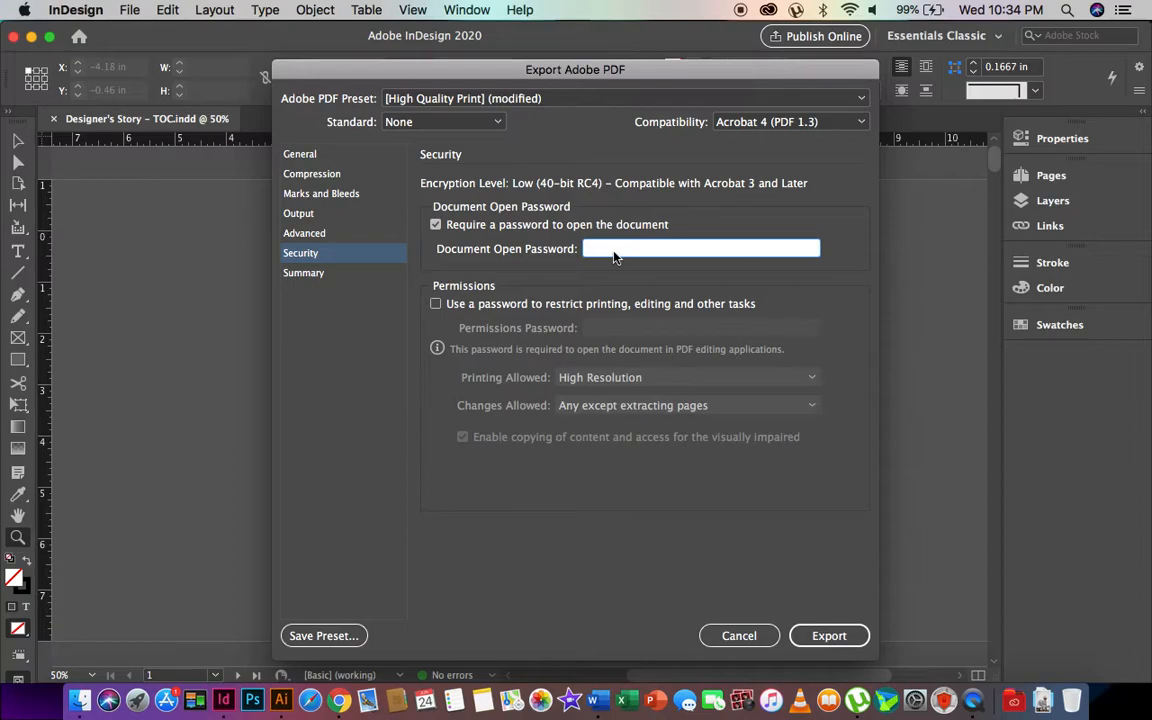
{"action": "type", "text": "abcdefghij"}
{"action": "key", "text": "BackSpace"}
{"action": "key", "text": "BackSpace"}
{"action": "key", "text": "BackSpace"}
{"action": "key", "text": "BackSpace"}
{"action": "key", "text": "BackSpace"}
{"action": "key", "text": "BackSpace"}
{"action": "key", "text": "BackSpace"}
{"action": "key", "text": "BackSpace"}
{"action": "key", "text": "BackSpace"}
{"action": "key", "text": "BackSpace"}
{"action": "left_click", "coordinate": [436, 225]}
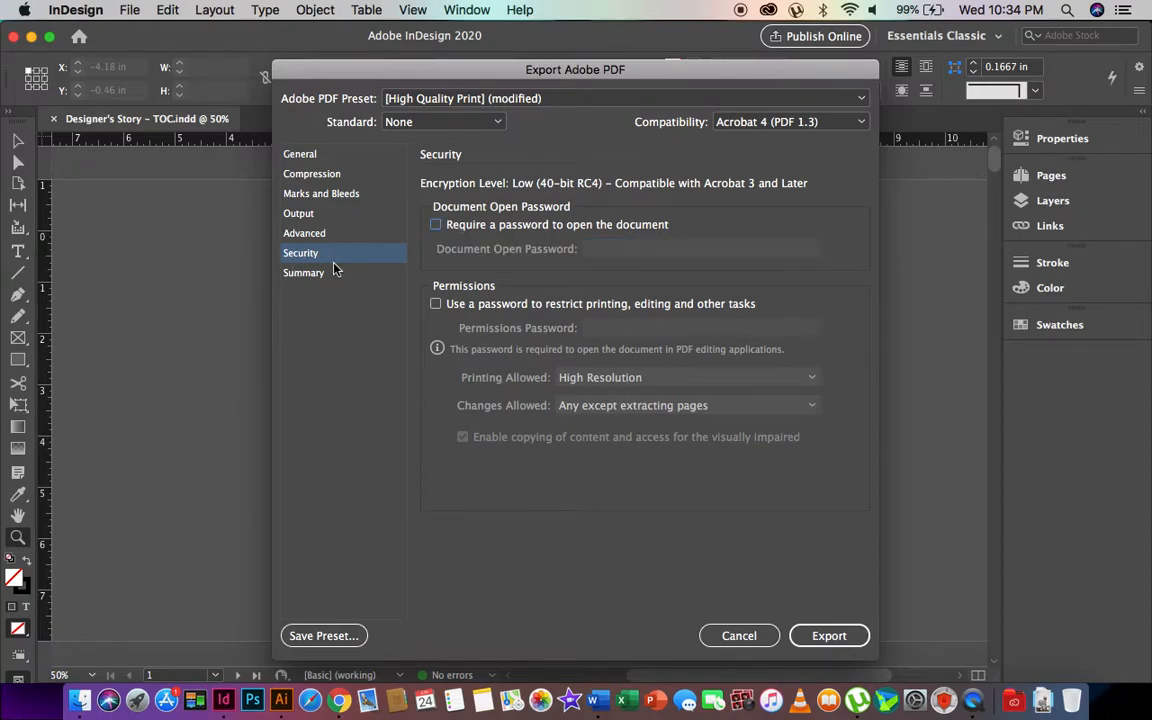
- Review the General and Compression sections of the Summary, then export the PDF
{"action": "left_click", "coordinate": [304, 273]}
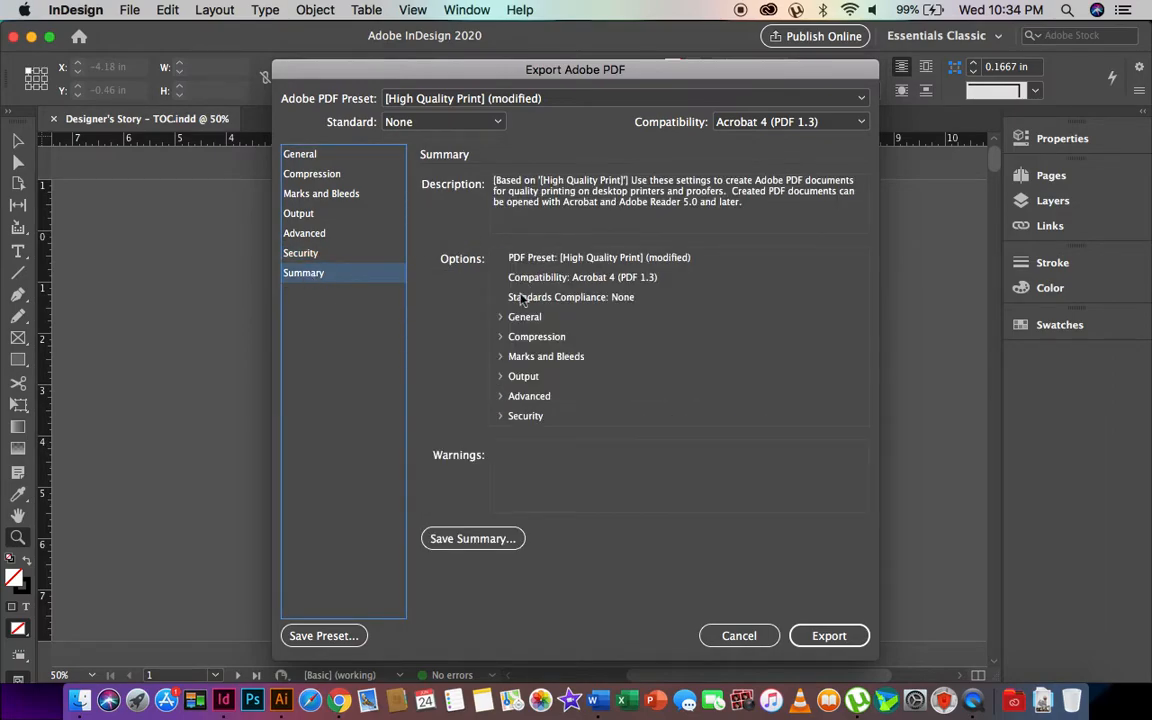
{"action": "left_click", "coordinate": [500, 320]}
{"action": "left_click", "coordinate": [500, 318]}
{"action": "left_click", "coordinate": [499, 337]}
{"action": "scroll", "coordinate": [660, 346], "scroll_direction": "down", "scroll_amount": 5}
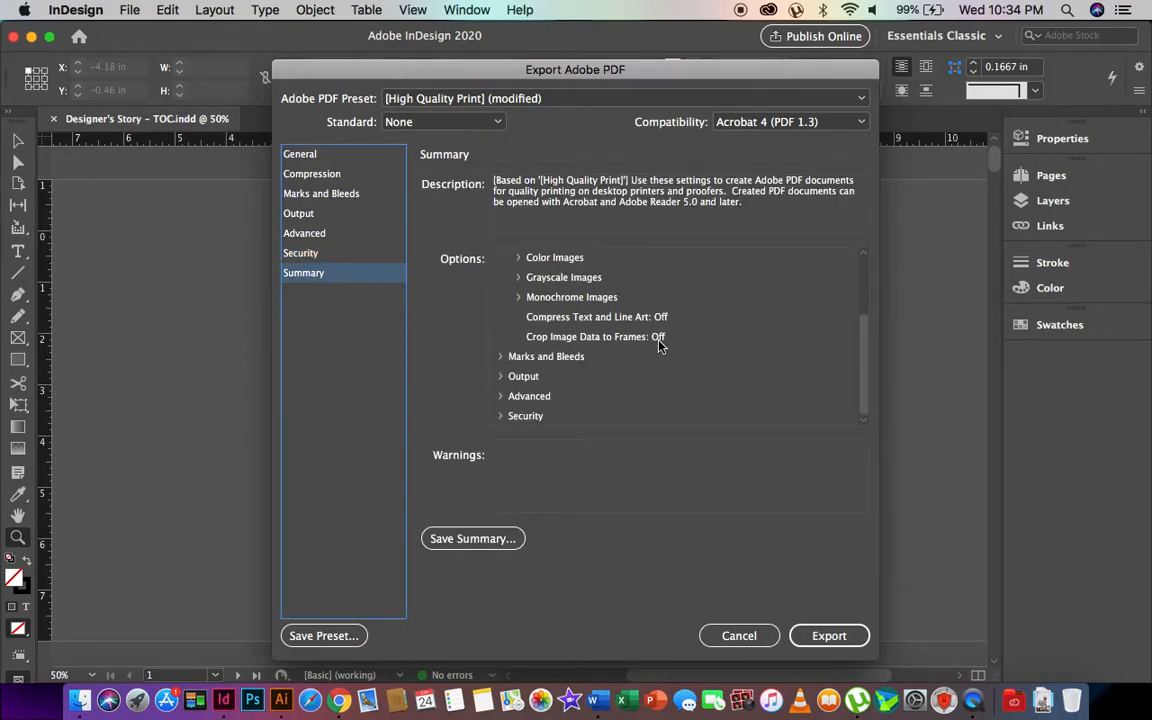
{"action": "scroll", "coordinate": [490, 270], "scroll_direction": "up", "scroll_amount": 2}
{"action": "left_click", "coordinate": [499, 279]}
{"action": "left_click", "coordinate": [835, 637]}
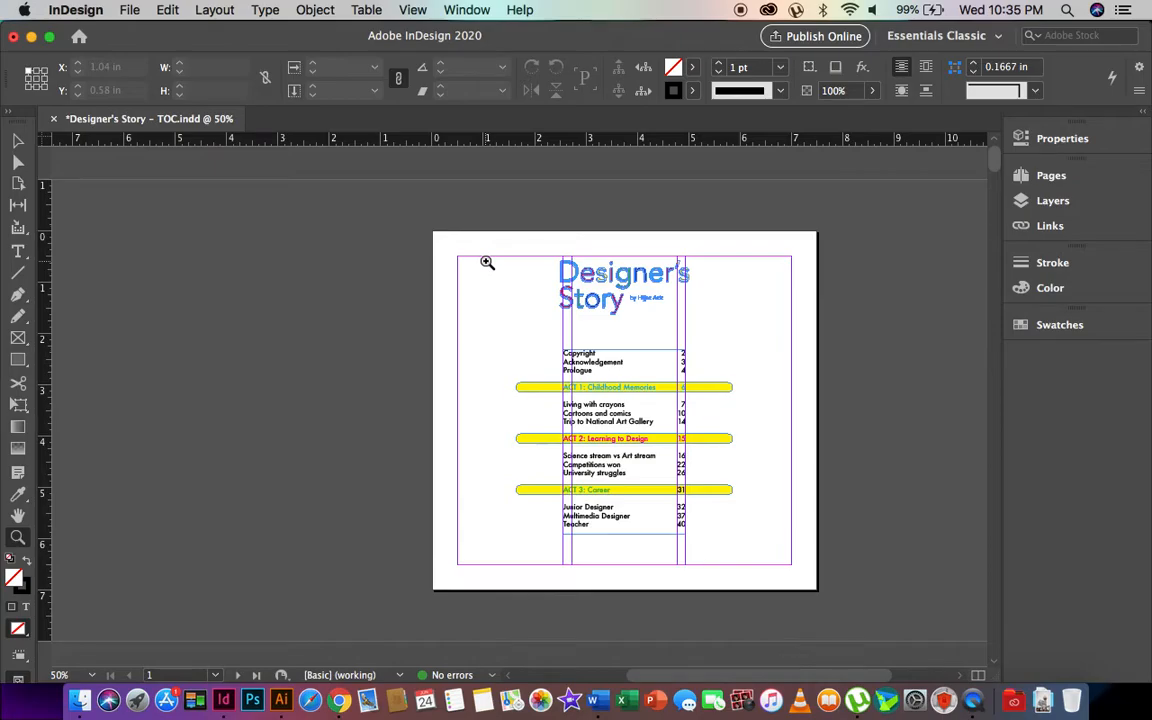
- In Finder's PD folder, browse Week 8 and its images folder, then return to PD
{"action": "key", "text": "ctrl+Up"}
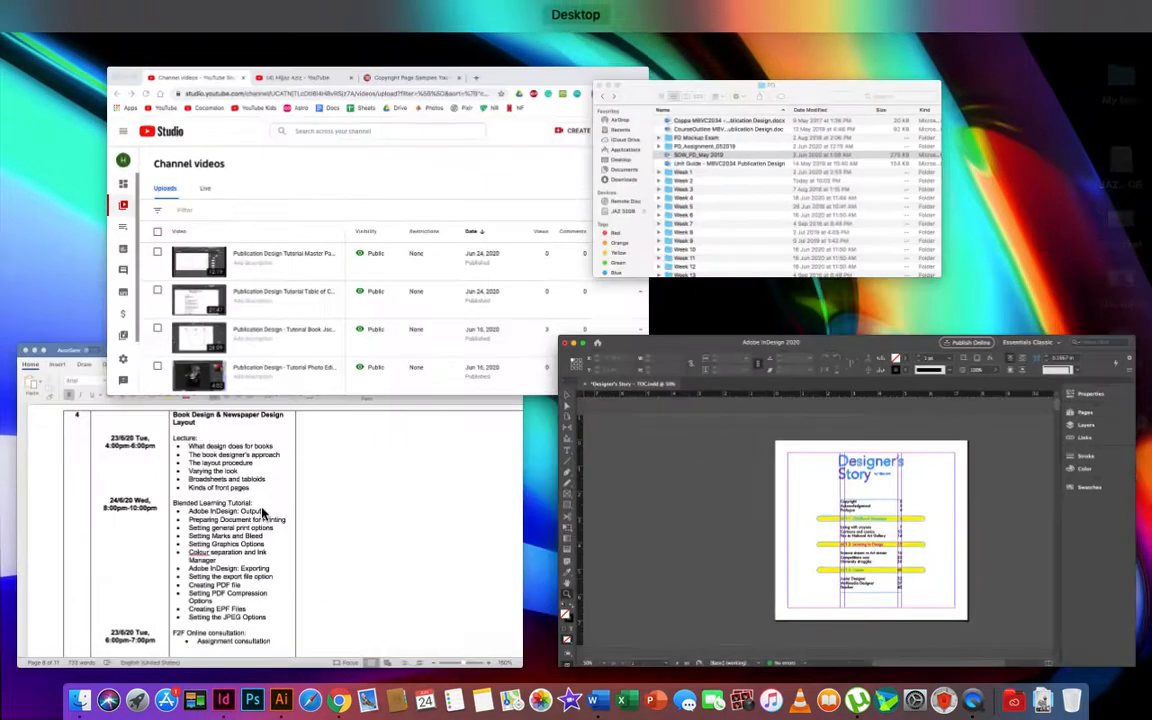
{"action": "left_click", "coordinate": [795, 196]}
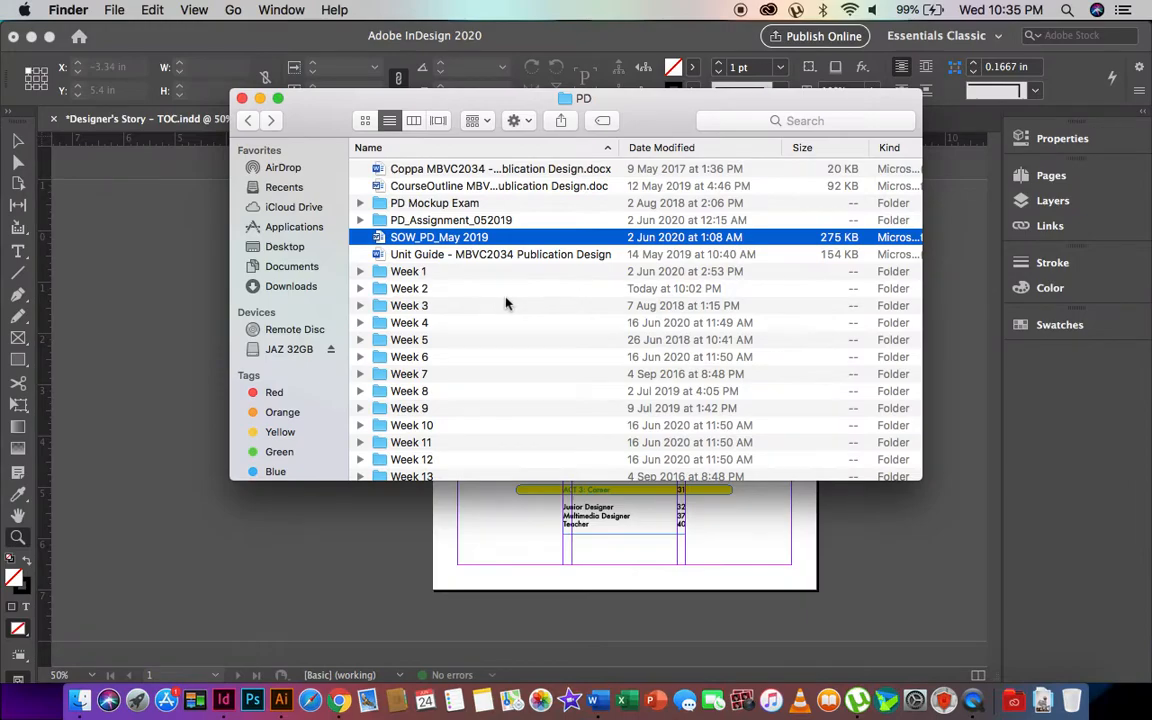
{"action": "double_click", "coordinate": [410, 391]}
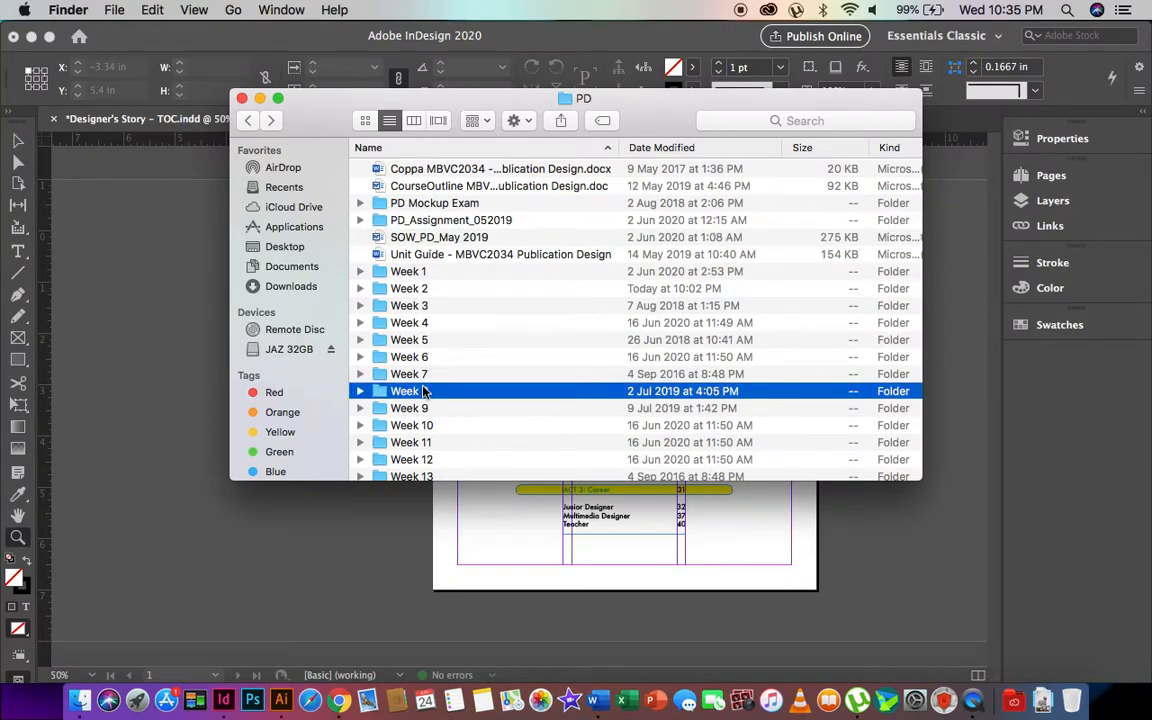
{"action": "double_click", "coordinate": [412, 187]}
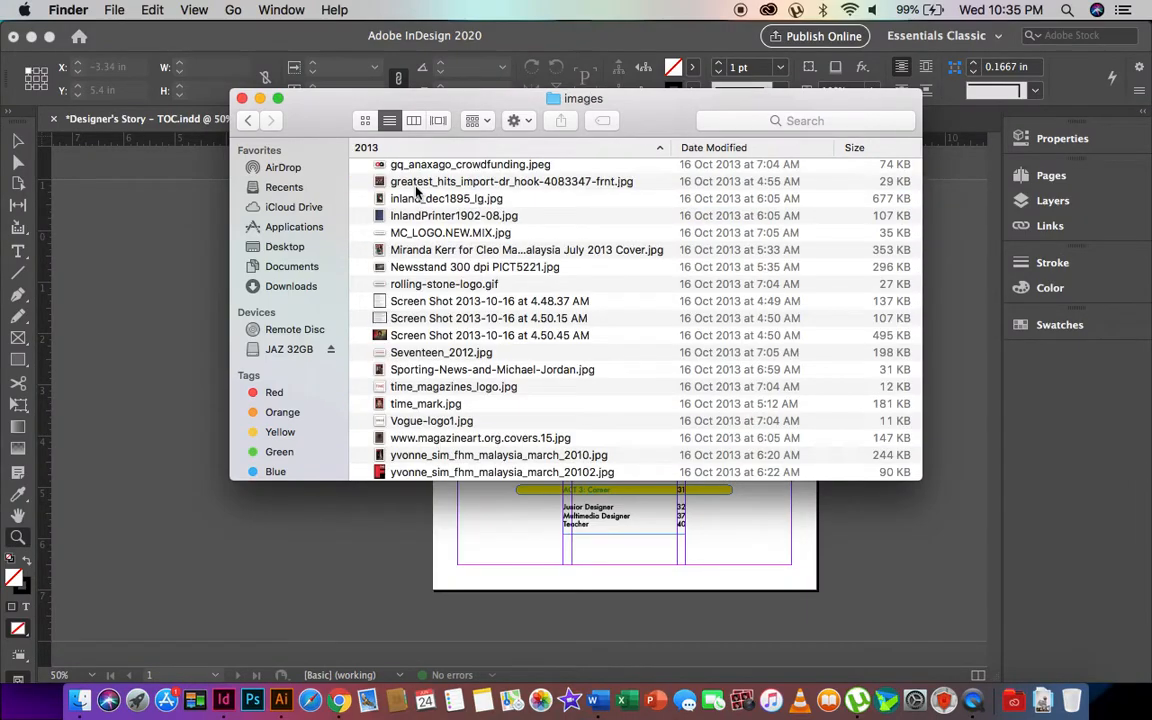
{"action": "left_click", "coordinate": [247, 120]}
{"action": "left_click", "coordinate": [247, 120]}
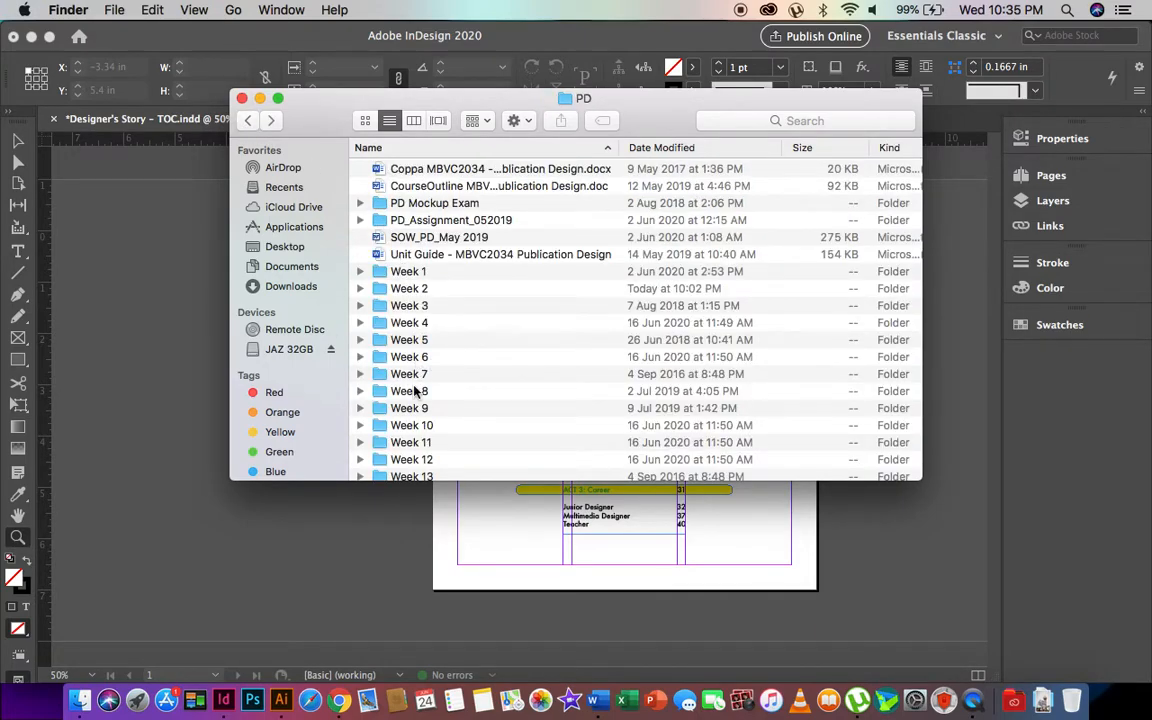
- Browse Week 9 and its TUT W10 folder, then return to the PD folder
{"action": "left_click", "coordinate": [406, 407]}
{"action": "key", "text": "super+o"}
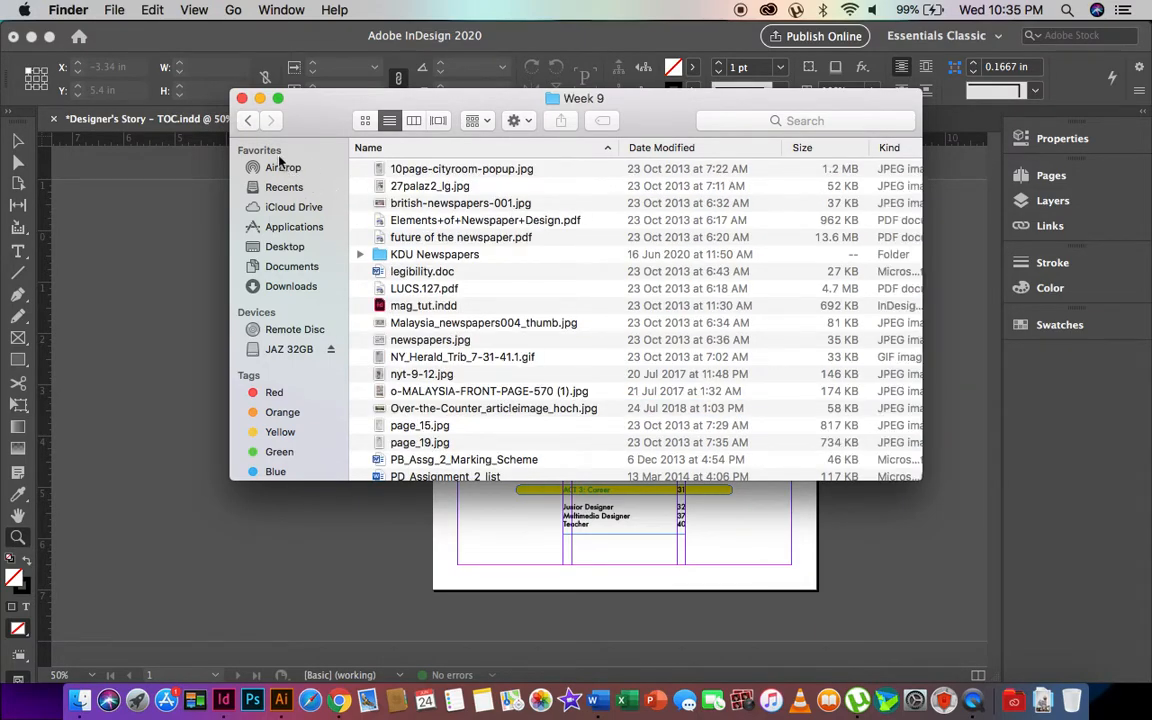
{"action": "scroll", "coordinate": [437, 271], "scroll_direction": "down", "scroll_amount": 5}
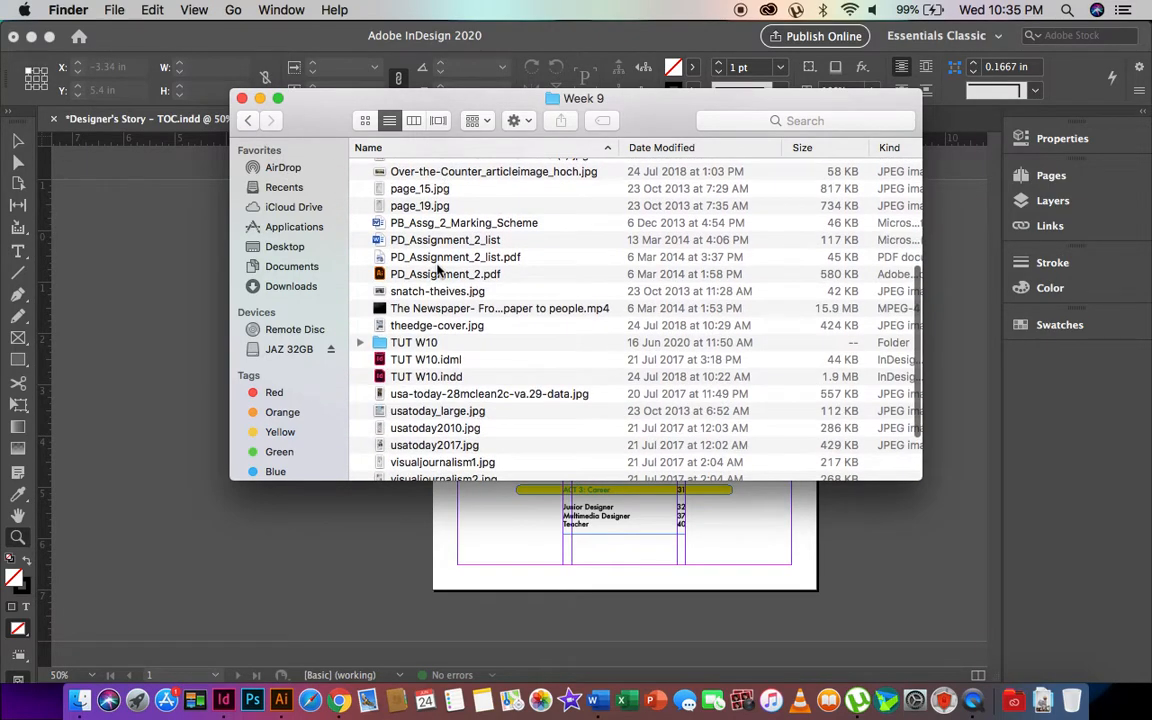
{"action": "double_click", "coordinate": [479, 304]}
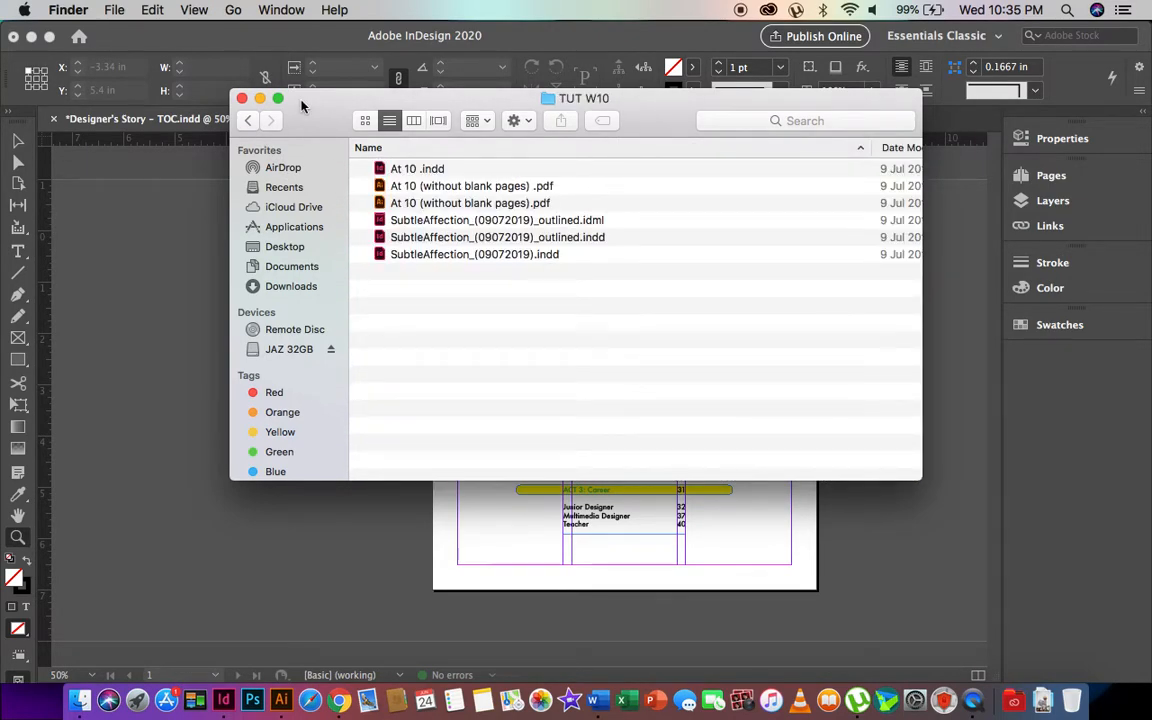
{"action": "left_click", "coordinate": [246, 121]}
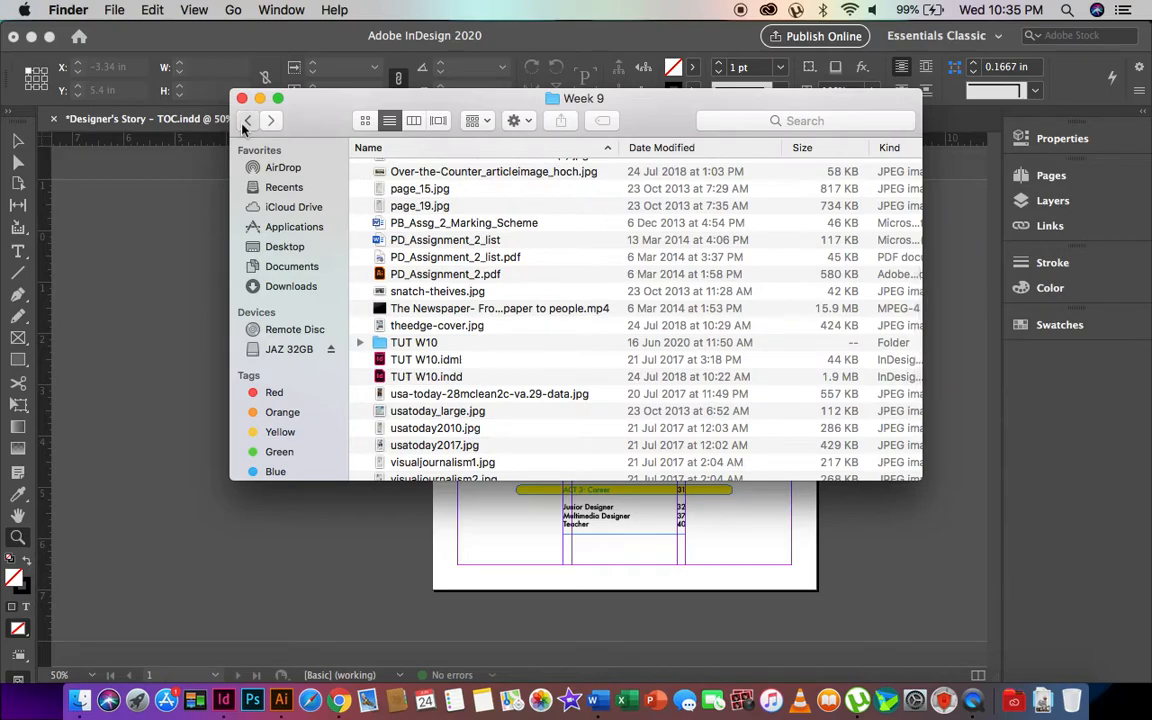
{"action": "left_click", "coordinate": [245, 123]}
- Inspect the older TOC file in Week 5 > TUT W5, then return to InDesign
{"action": "double_click", "coordinate": [430, 334]}
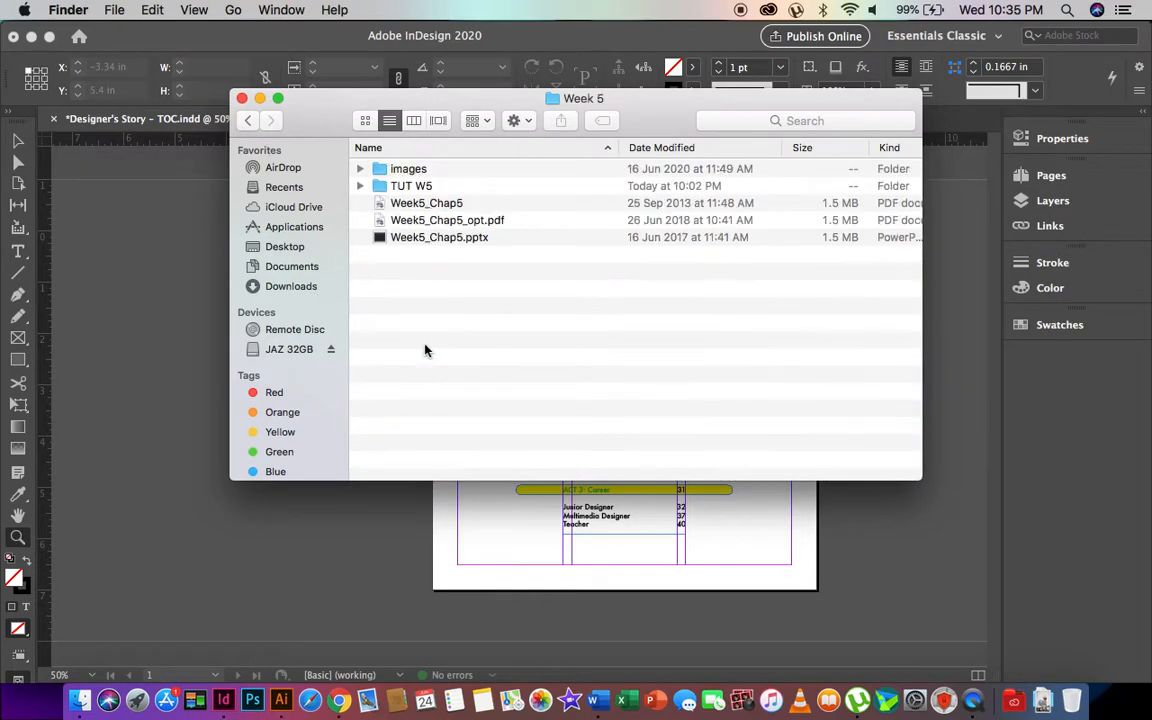
{"action": "double_click", "coordinate": [400, 186]}
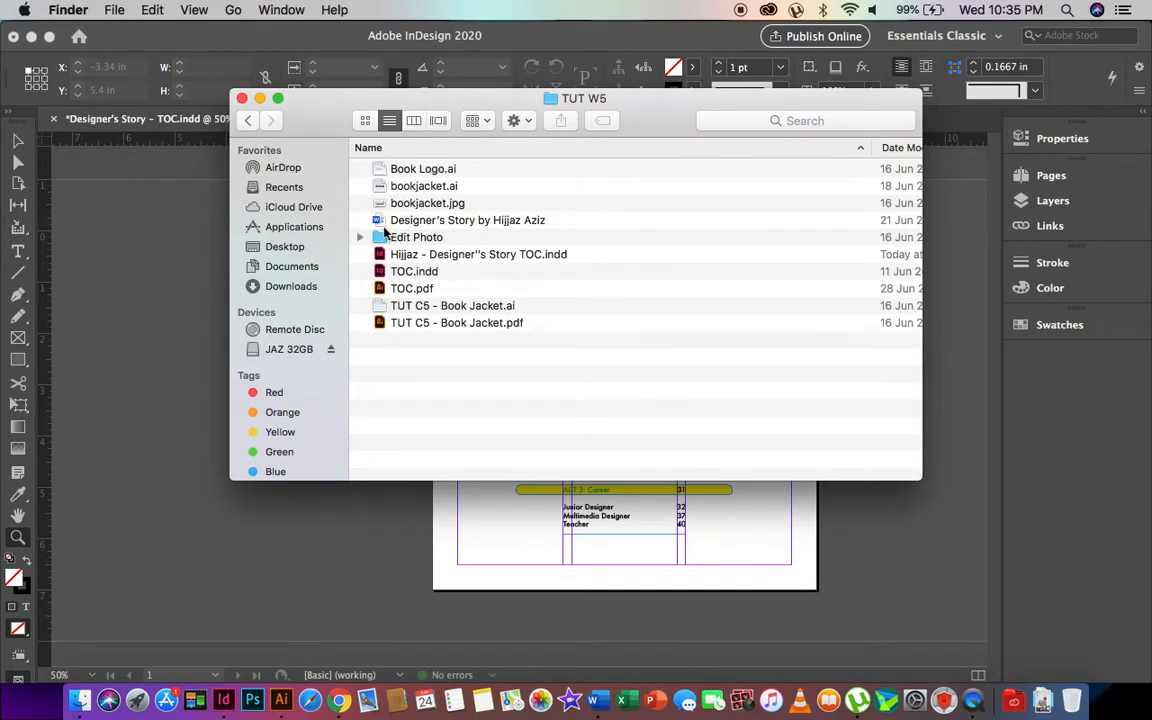
{"action": "left_click", "coordinate": [404, 254]}
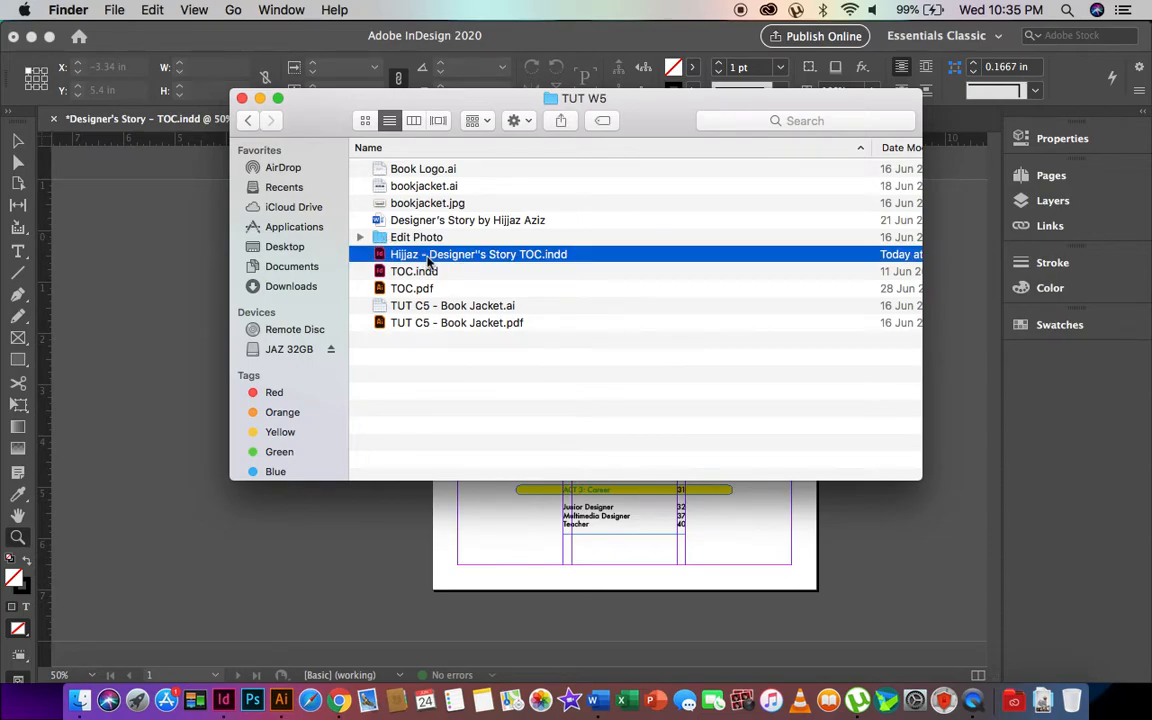
{"action": "scroll", "coordinate": [463, 254], "scroll_direction": "right", "scroll_amount": 5}
{"action": "scroll", "coordinate": [463, 254], "scroll_direction": "left", "scroll_amount": 5}
{"action": "left_click", "coordinate": [246, 120]}
{"action": "left_click", "coordinate": [153, 221]}
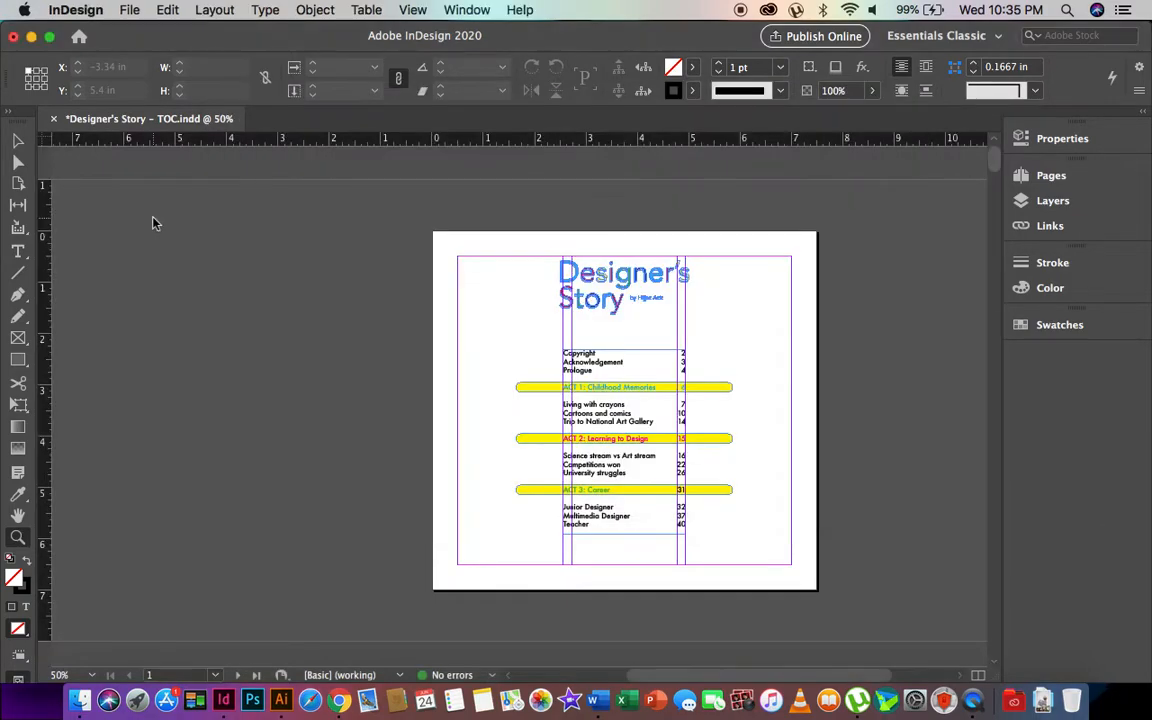
- Start a File > Export, look over the format list, then cancel
{"action": "left_click", "coordinate": [129, 10]}
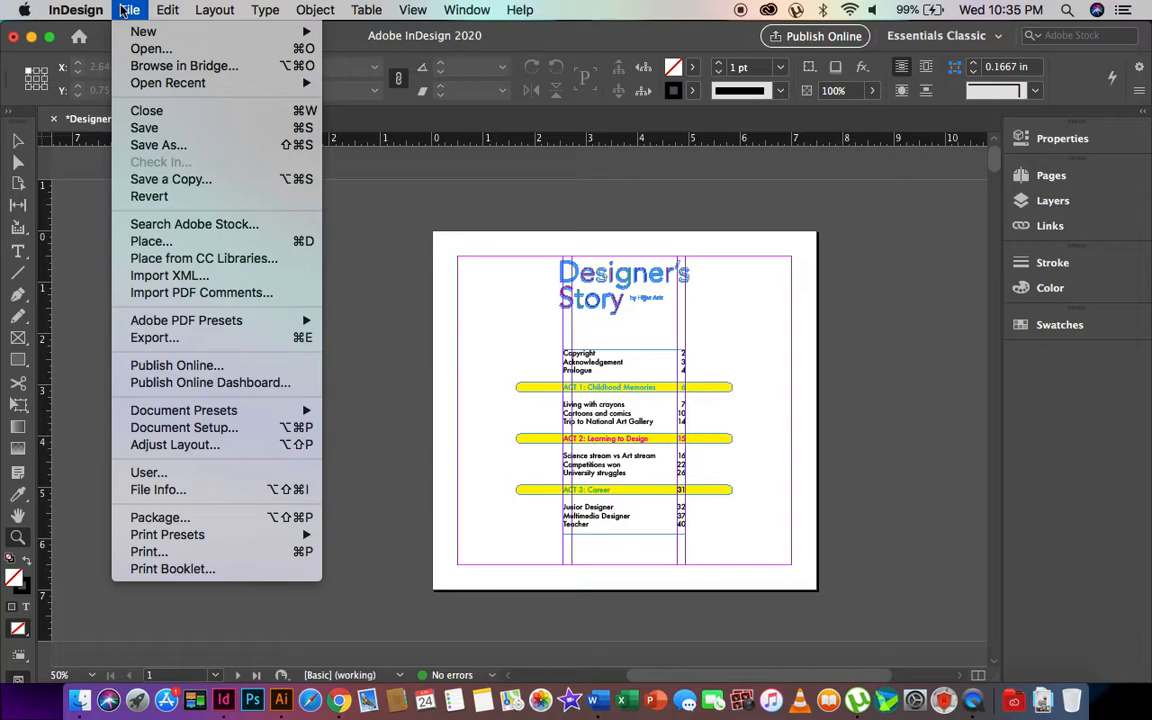
{"action": "left_click", "coordinate": [187, 342]}
{"action": "left_click", "coordinate": [527, 391]}
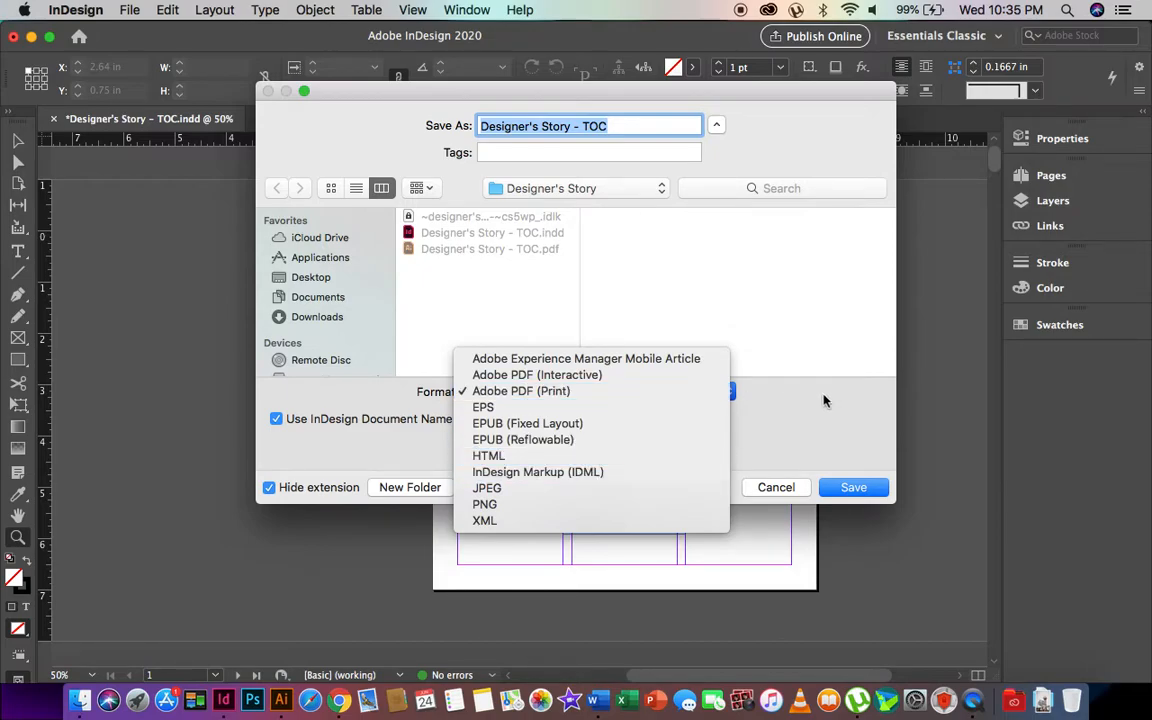
{"action": "left_click", "coordinate": [741, 354]}
{"action": "left_click", "coordinate": [773, 487]}
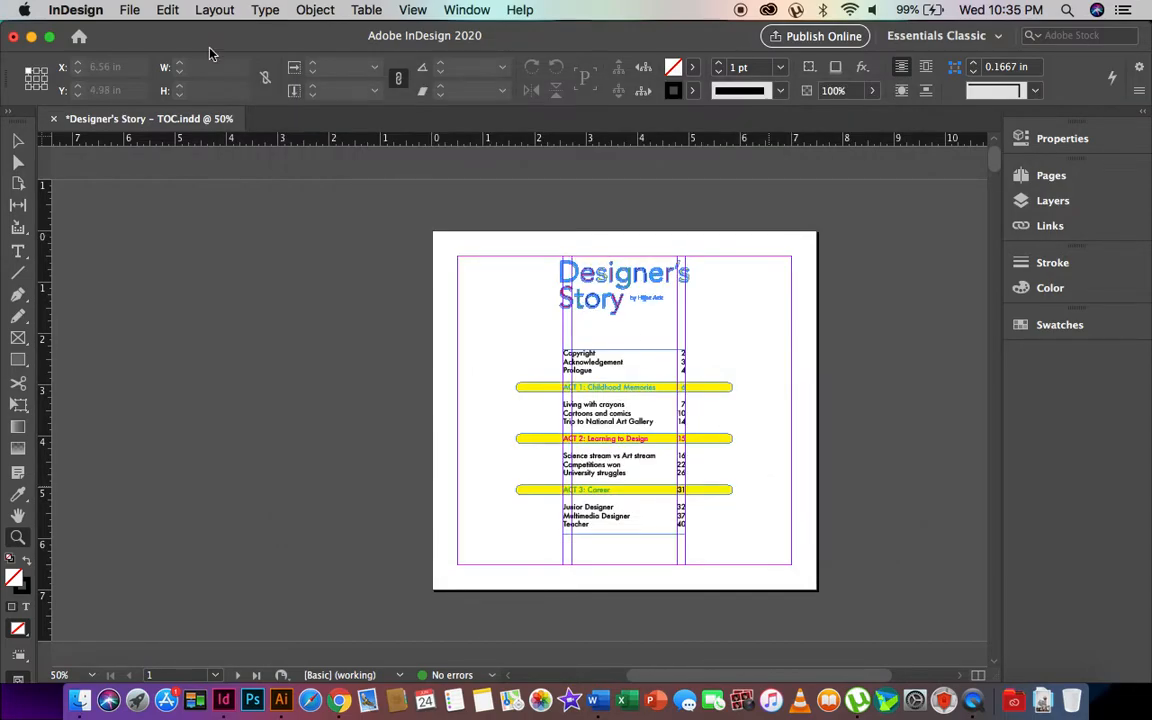
- Export the TOC as EPS into the Designer's Story folder
{"action": "left_click", "coordinate": [129, 10]}
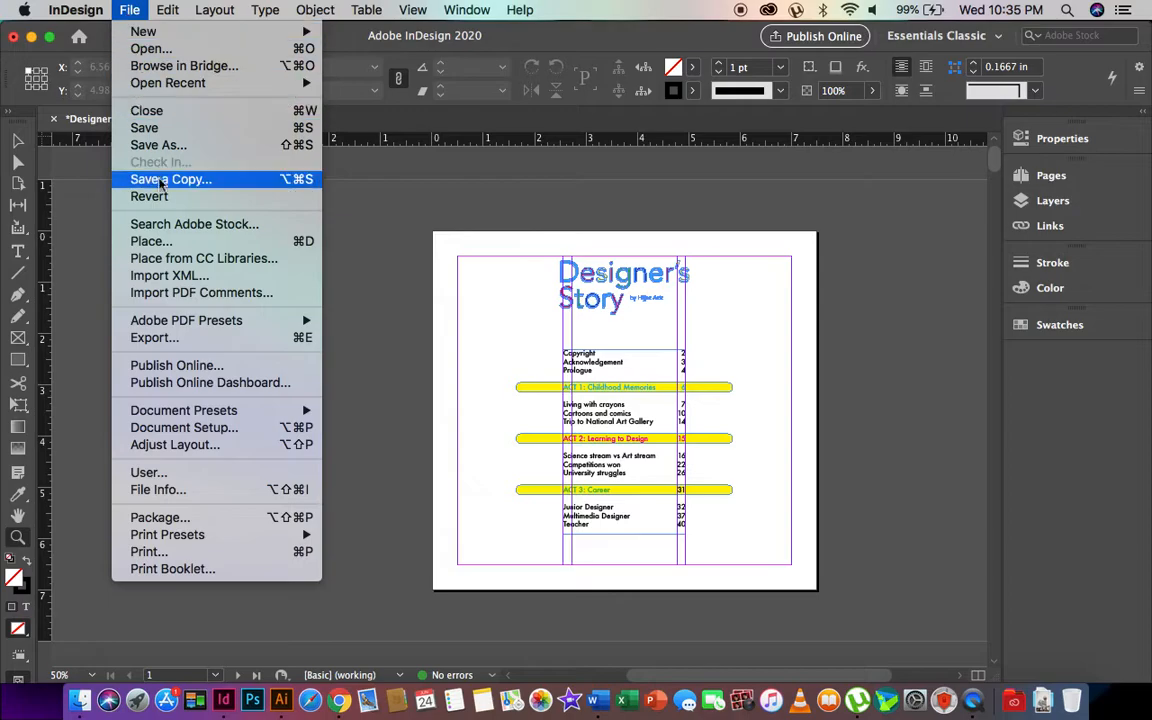
{"action": "left_click", "coordinate": [148, 337]}
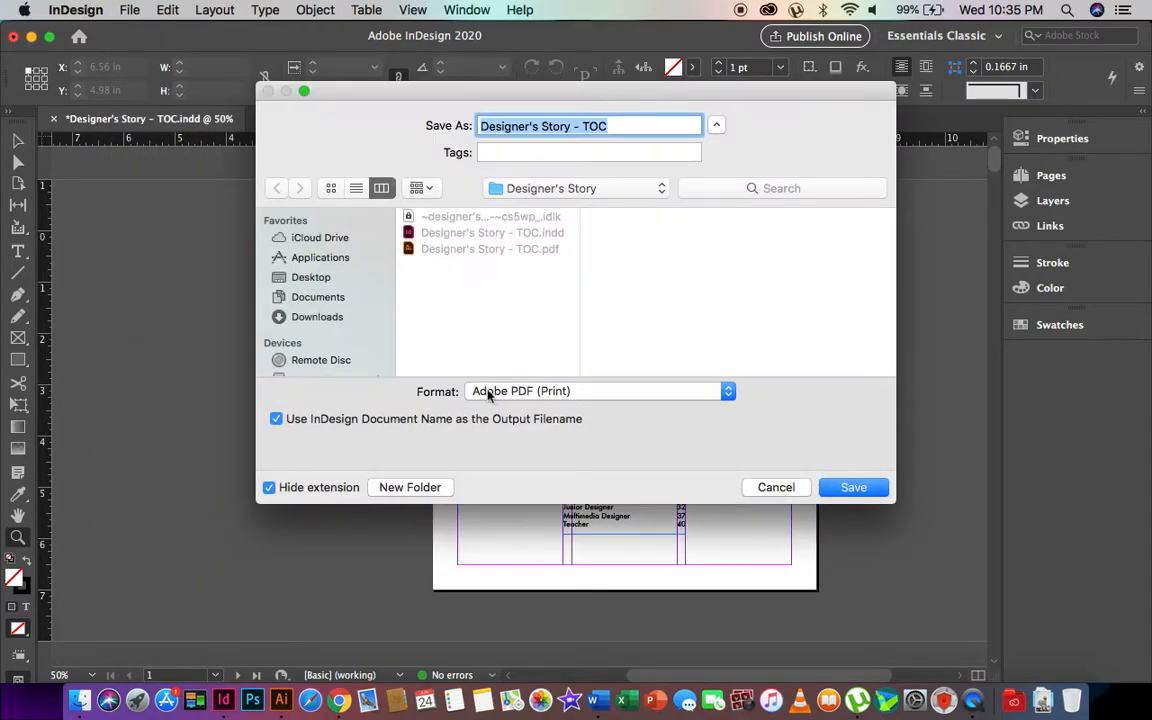
{"action": "left_click", "coordinate": [521, 392]}
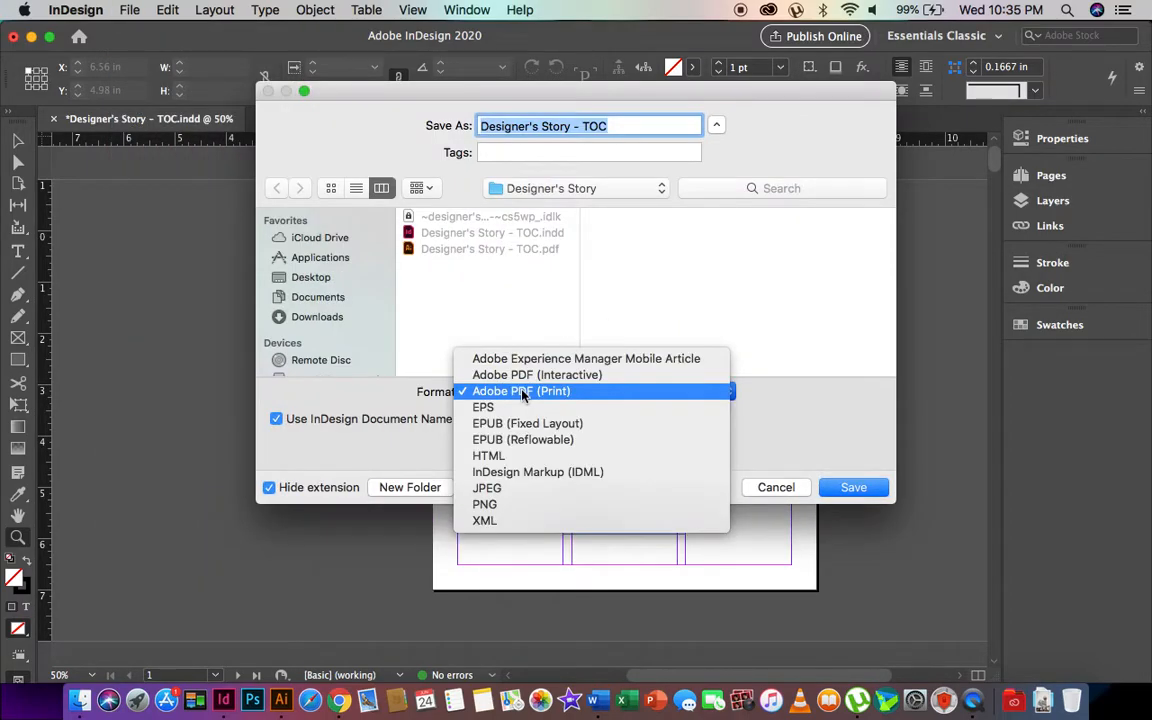
{"action": "left_click", "coordinate": [498, 409]}
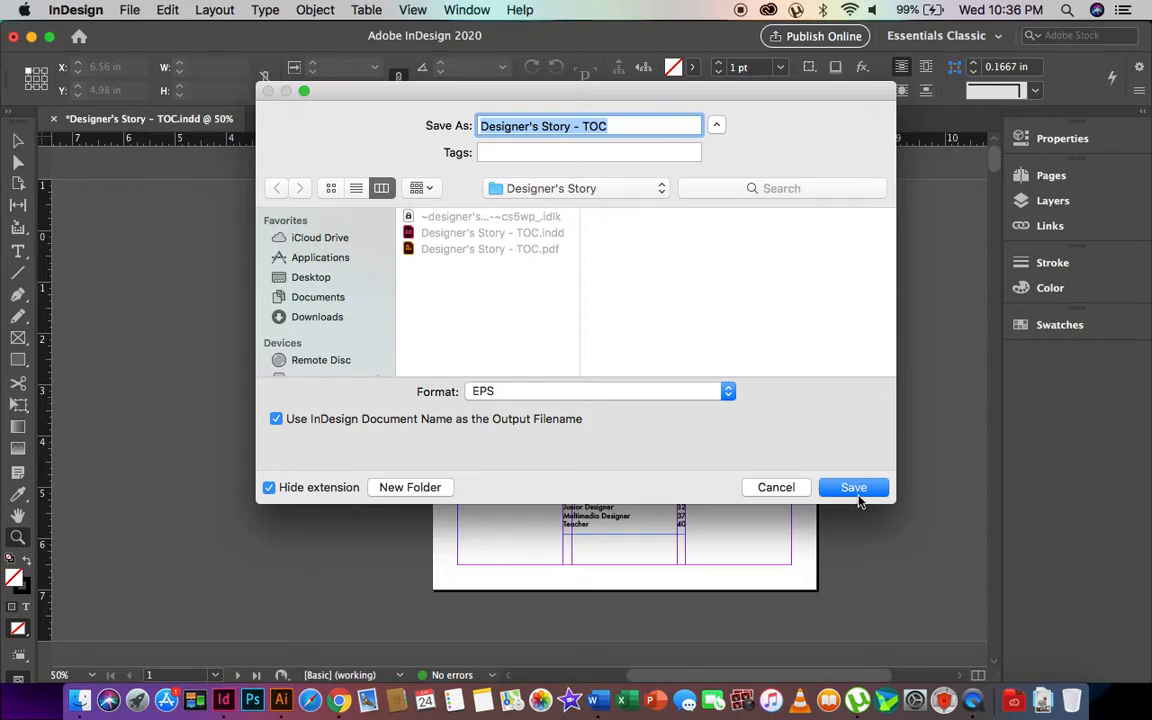
{"action": "left_click", "coordinate": [547, 189]}
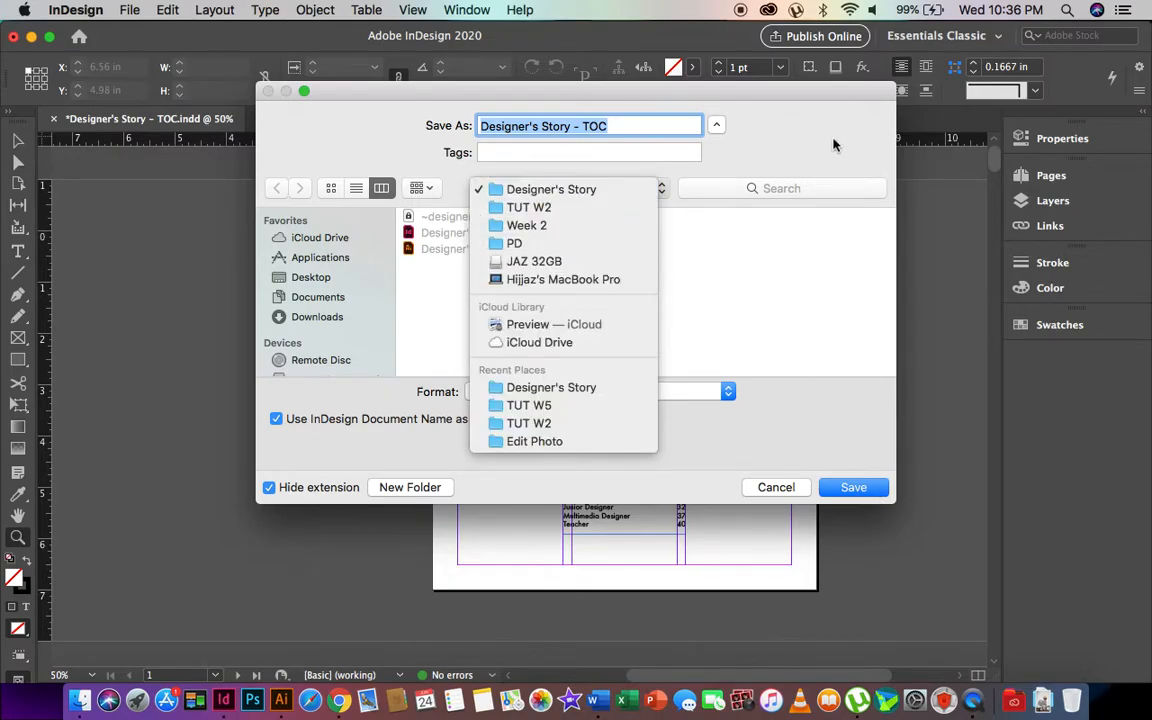
{"action": "left_click", "coordinate": [547, 190]}
{"action": "left_click", "coordinate": [851, 488]}
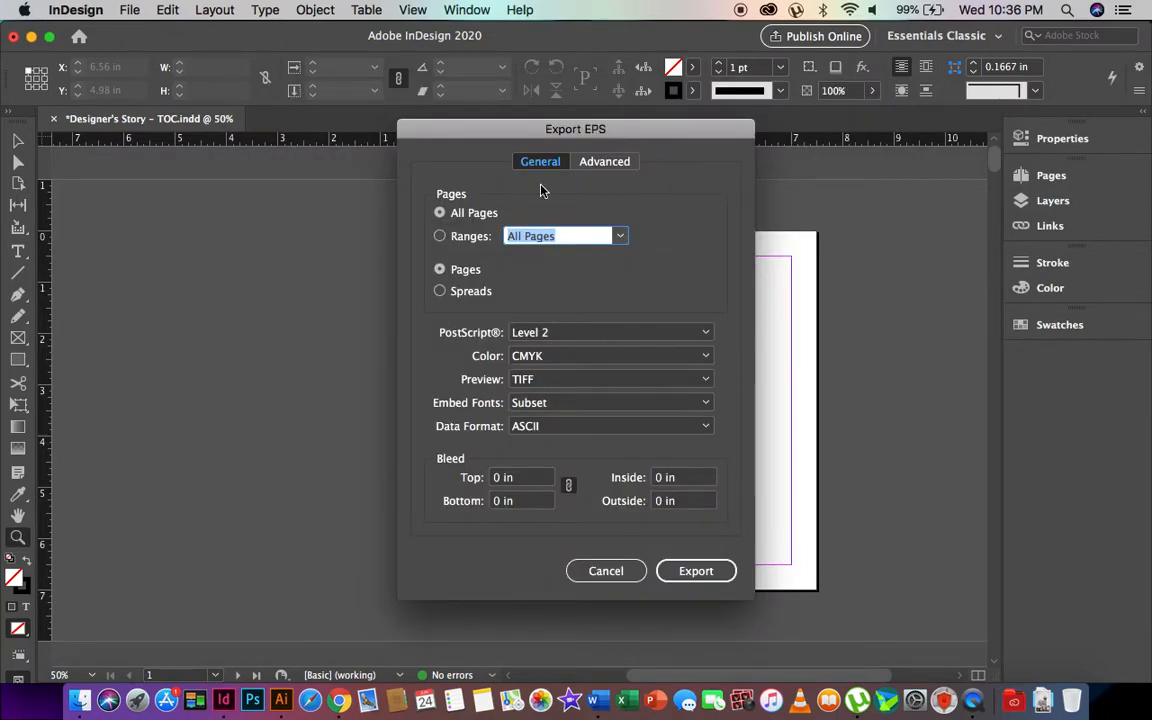
- Export all pages as individual EPS files with CMYK colour and a TIFF preview
{"action": "left_click", "coordinate": [465, 218]}
{"action": "left_click", "coordinate": [463, 268]}
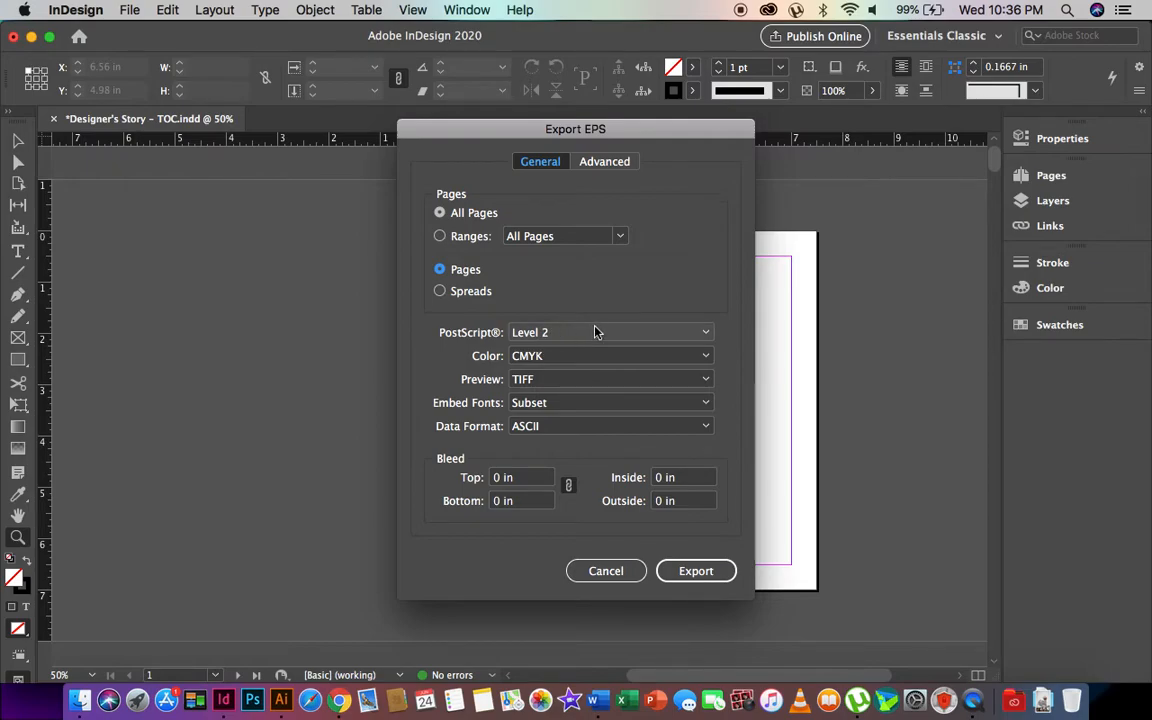
{"action": "left_click", "coordinate": [533, 388]}
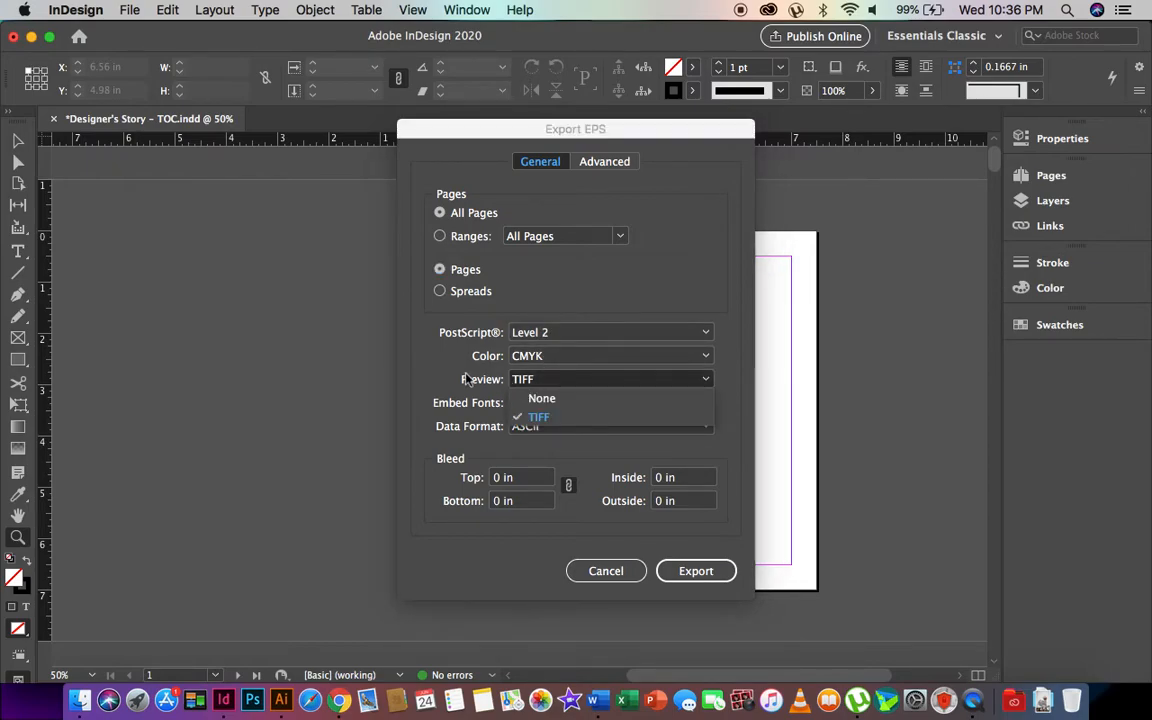
{"action": "left_click", "coordinate": [533, 413]}
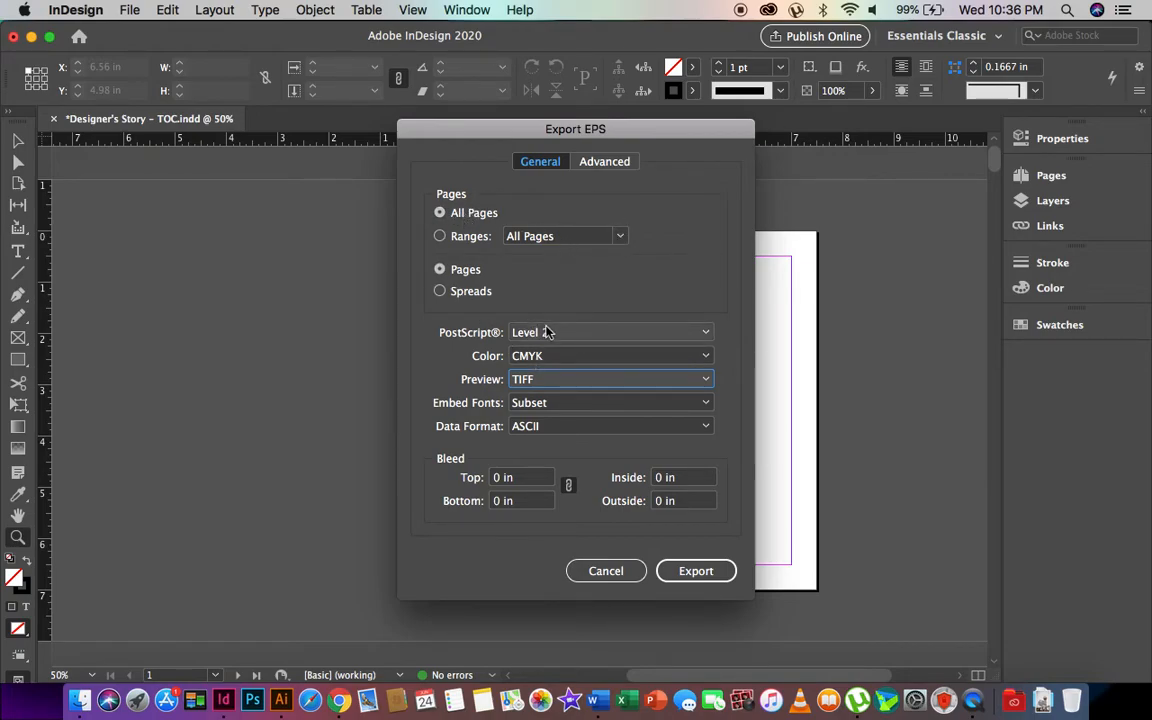
{"action": "left_click", "coordinate": [540, 356]}
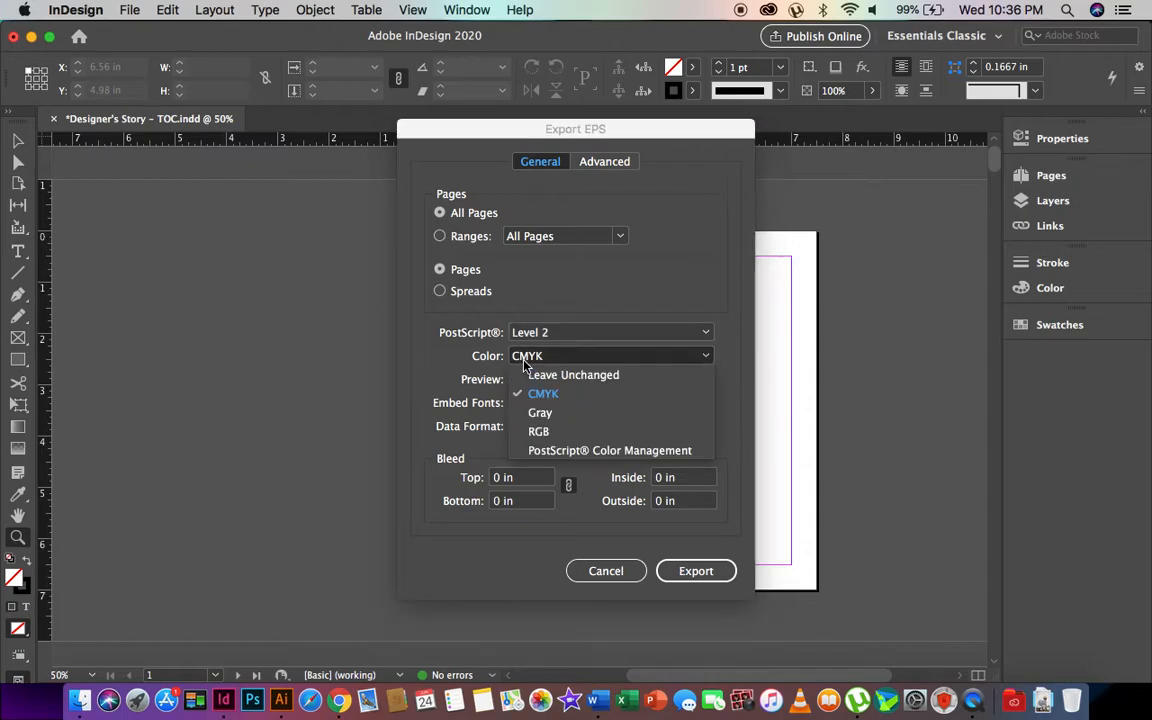
{"action": "left_click", "coordinate": [473, 384]}
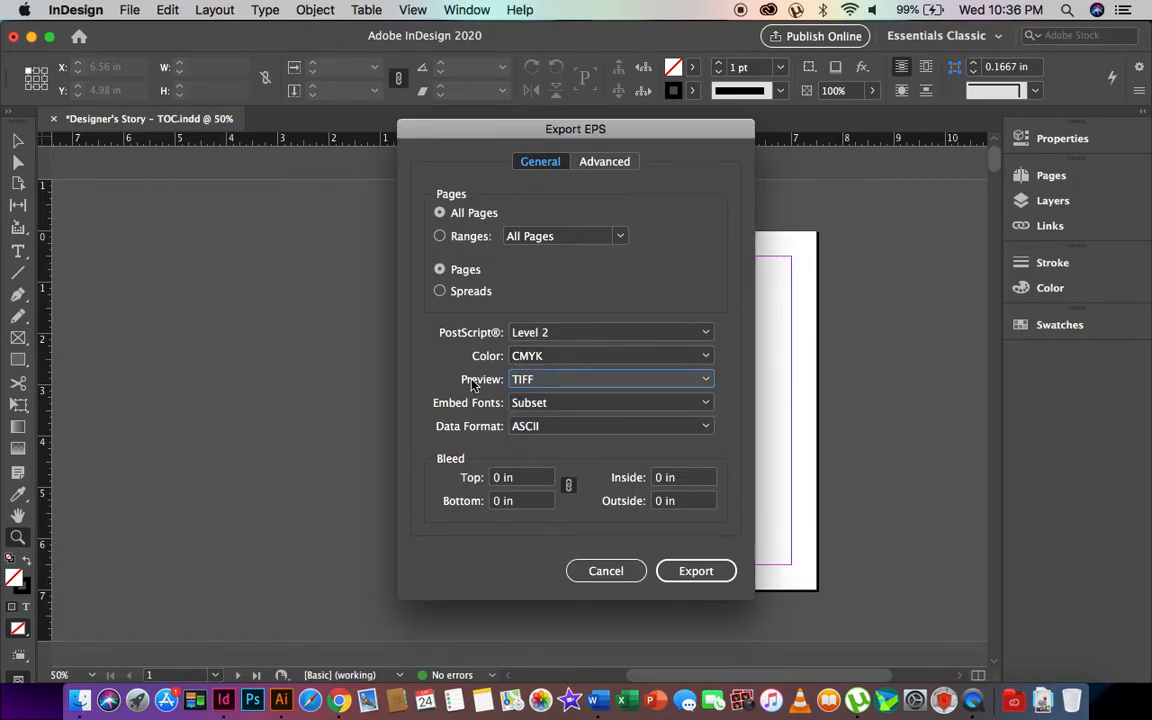
{"action": "left_click", "coordinate": [676, 572]}
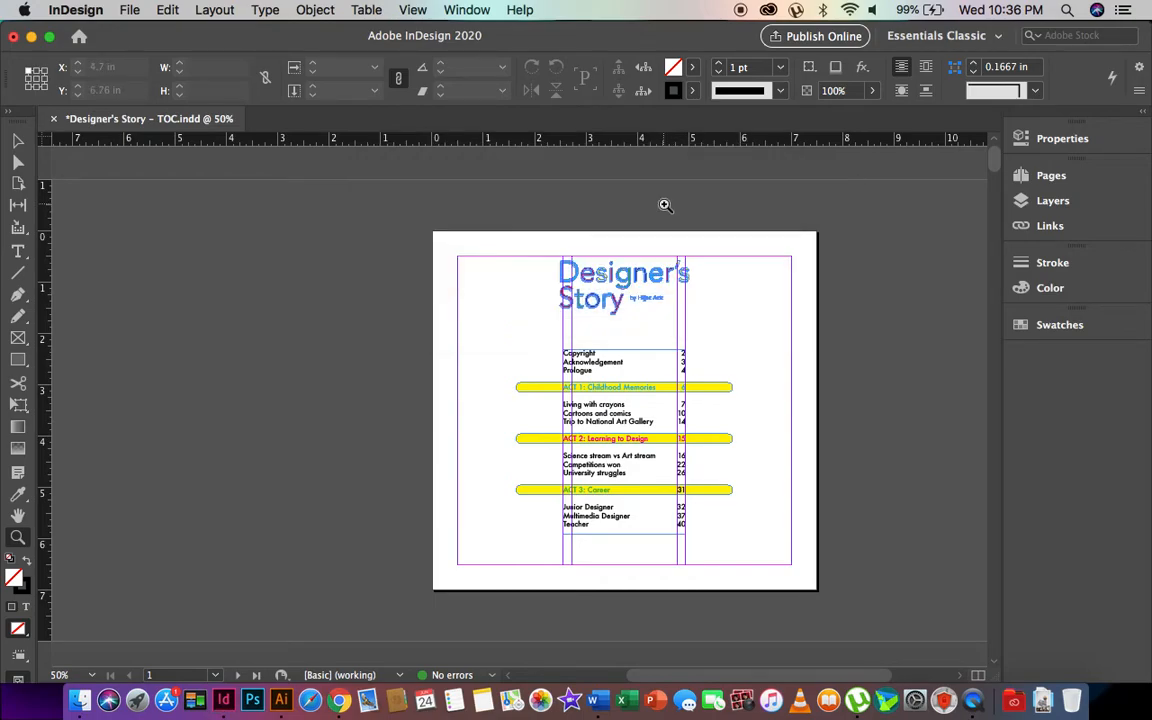
{"action": "key", "text": "ctrl+Up"}
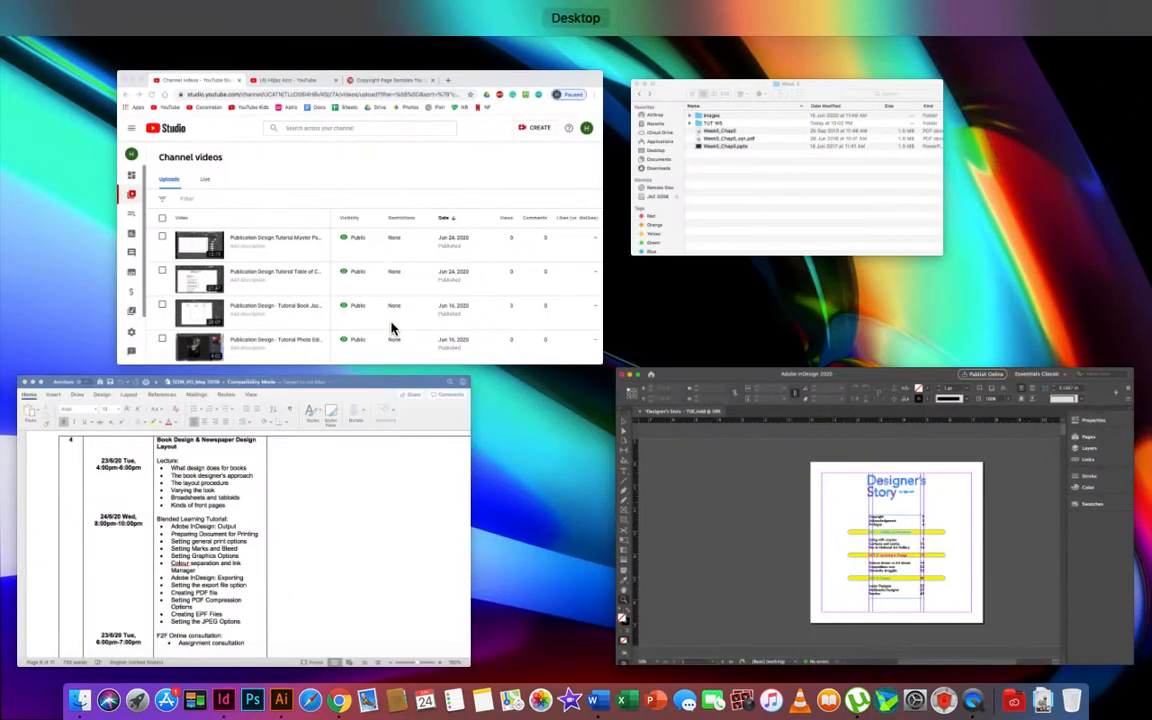
- Navigate from Week 5 through Week 2 and TUT W2 into the Designer's Story folder
{"action": "left_click", "coordinate": [776, 121]}
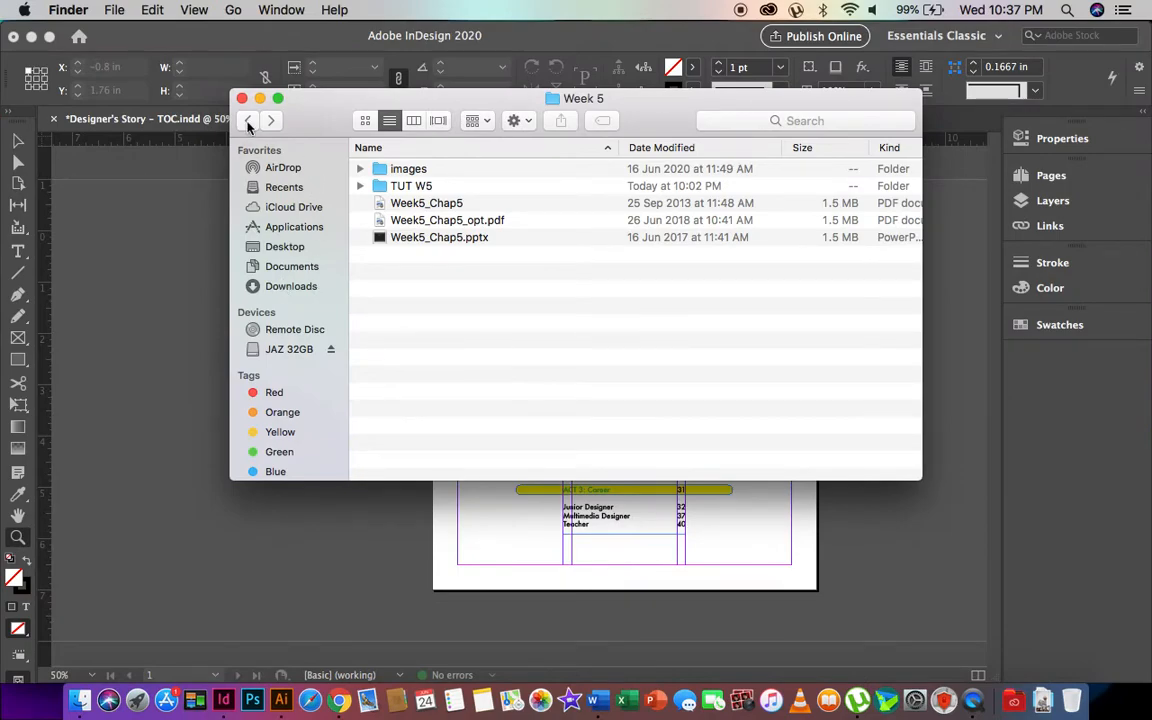
{"action": "left_click", "coordinate": [248, 121]}
{"action": "double_click", "coordinate": [372, 288]}
{"action": "double_click", "coordinate": [410, 240]}
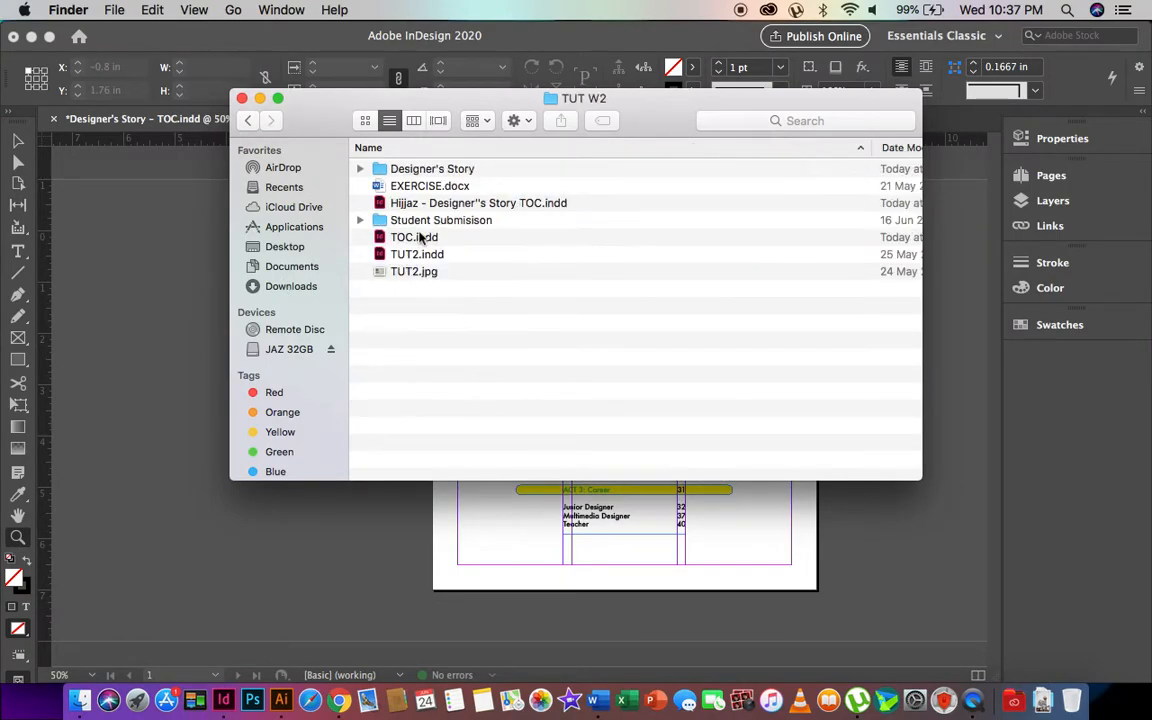
{"action": "left_click", "coordinate": [478, 170]}
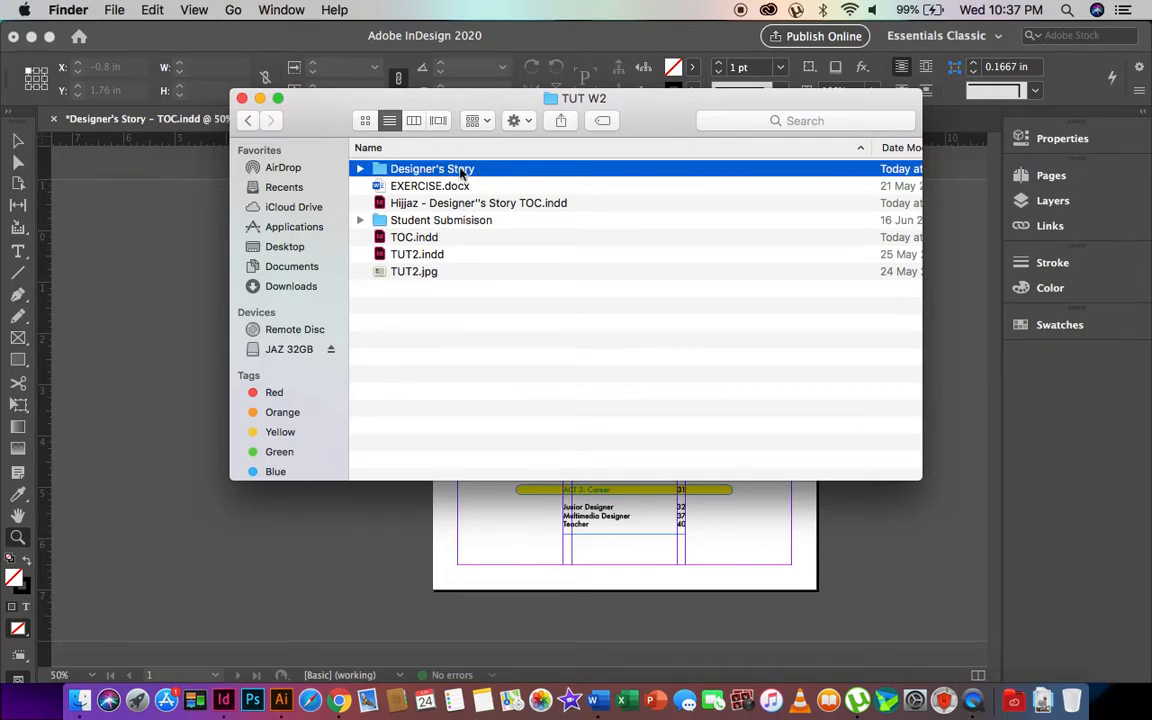
{"action": "double_click", "coordinate": [478, 170]}
- Move TOC_1.eps through TOC_40.eps into a new folder named 'Designer's Story - TOC (eps)'
{"action": "left_click", "coordinate": [503, 188]}
{"action": "scroll", "coordinate": [490, 305], "scroll_direction": "down", "scroll_amount": 10}
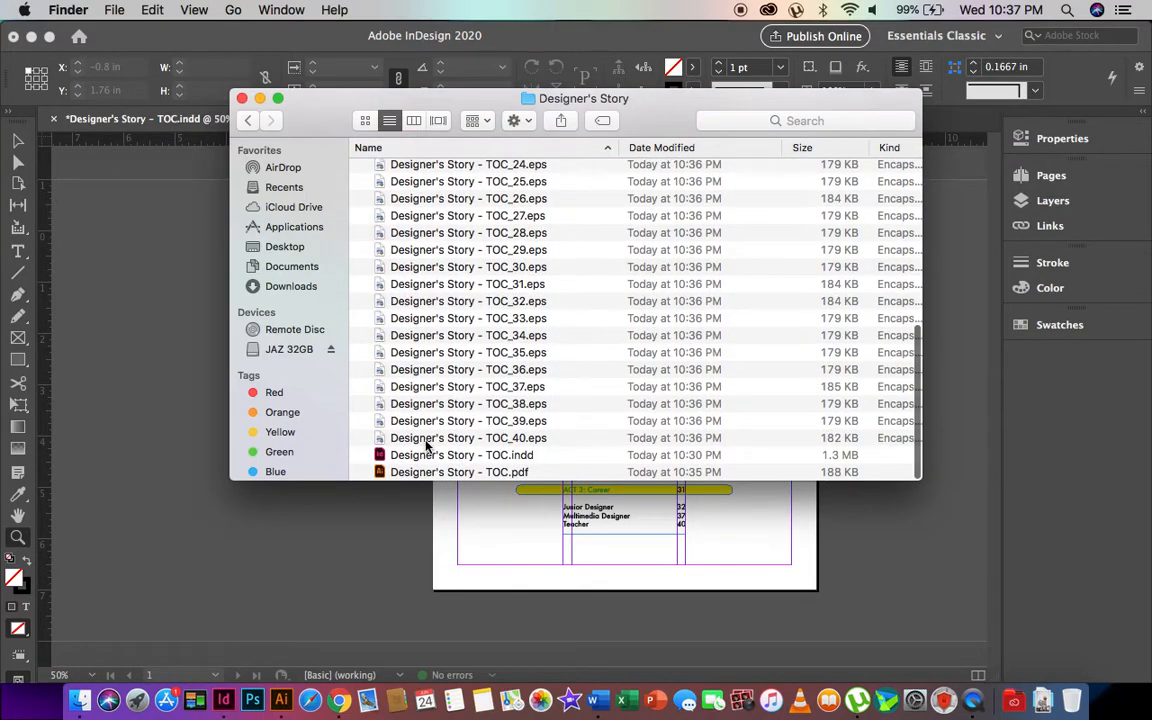
{"action": "left_click", "coordinate": [430, 432], "text": "shift"}
{"action": "scroll", "coordinate": [490, 175], "scroll_direction": "up", "scroll_amount": 8}
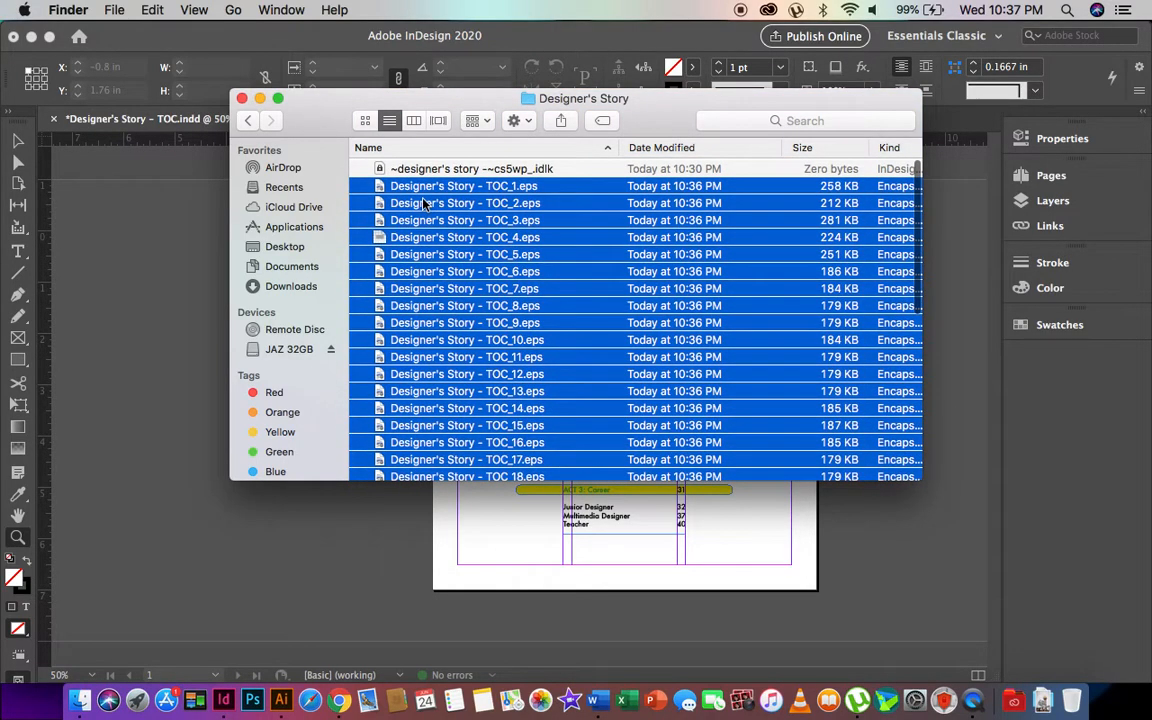
{"action": "right_click", "coordinate": [423, 203]}
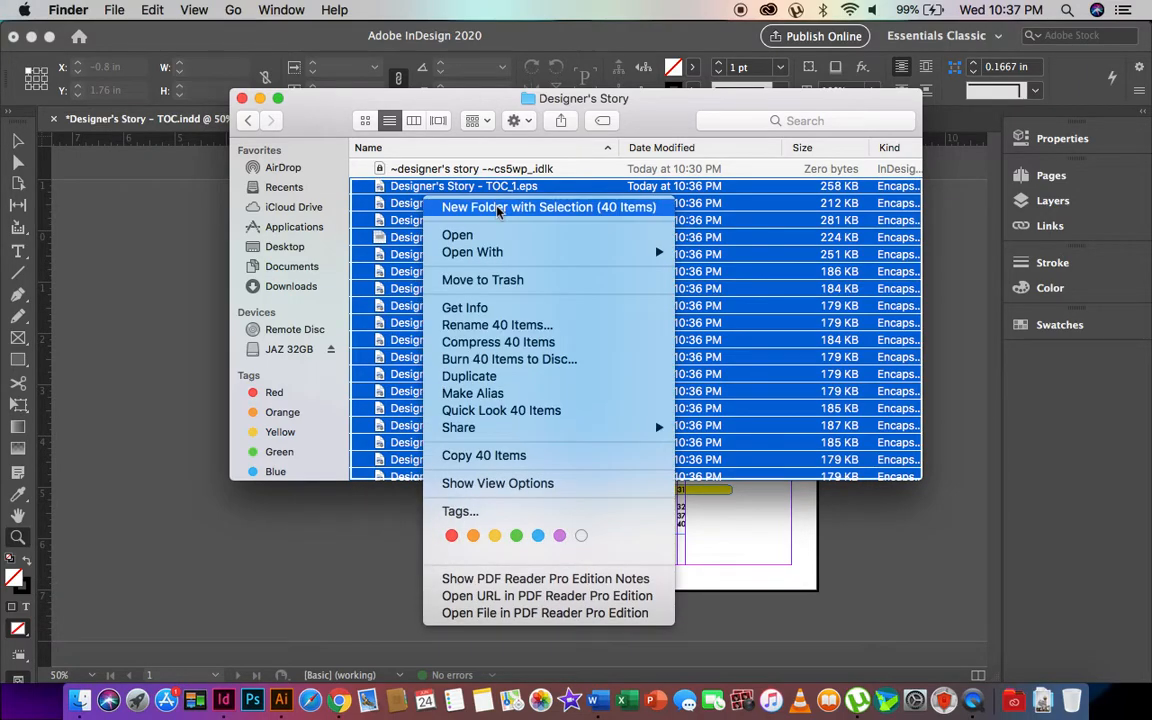
{"action": "key", "text": "Escape"}
{"action": "key", "text": "ctrl+super+n"}
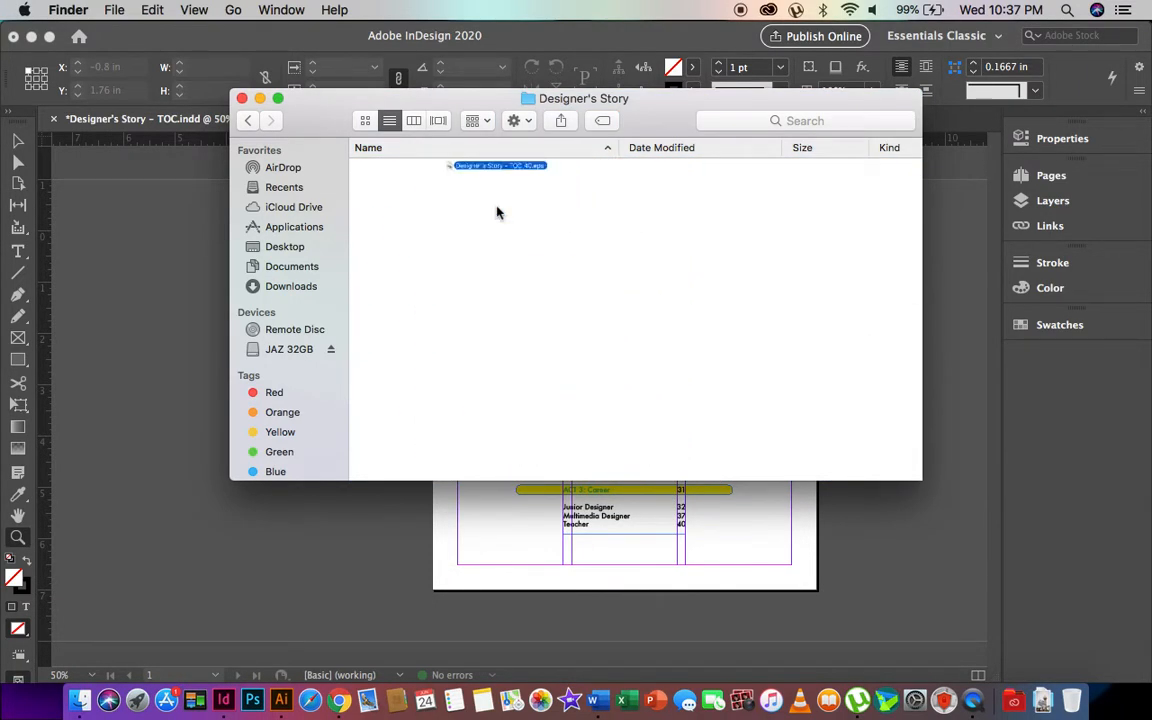
{"action": "type", "text": "De"}
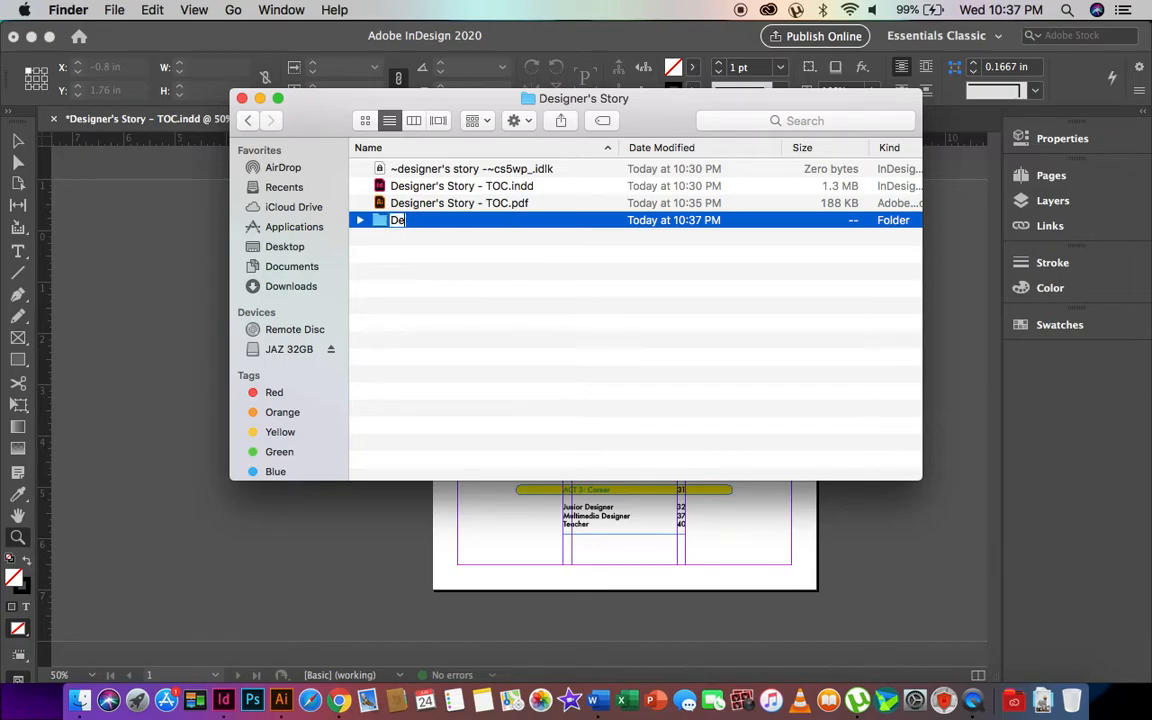
{"action": "type", "text": "signer's"}
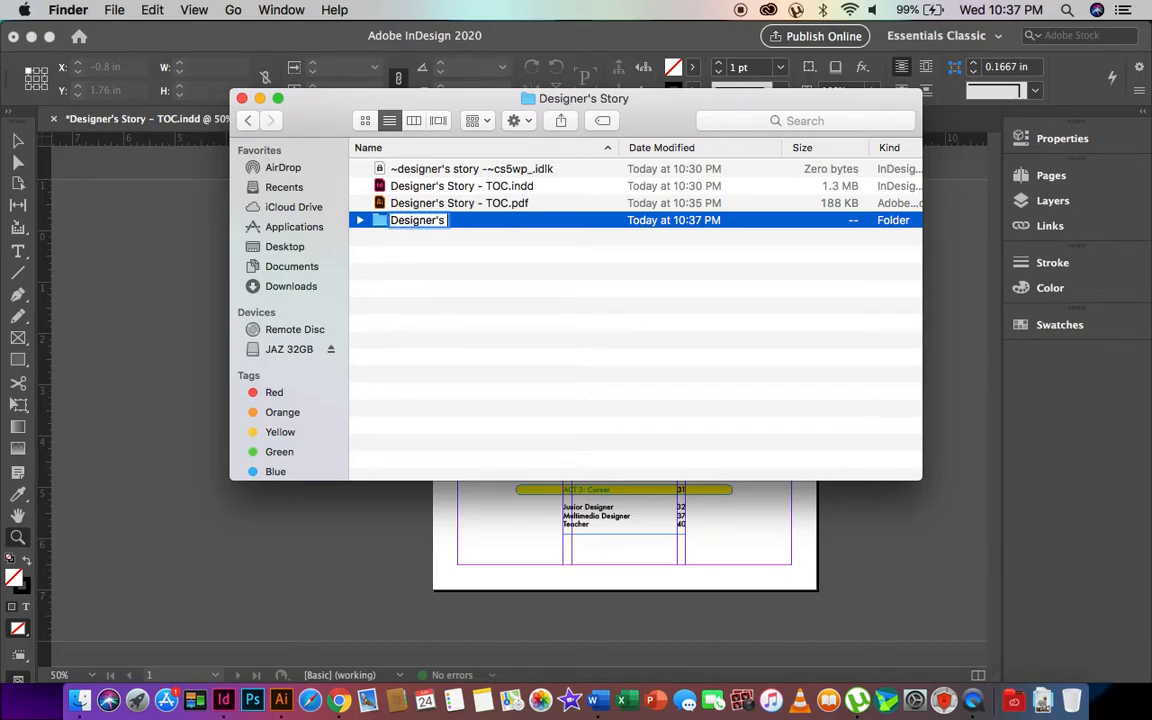
{"action": "type", "text": " Story - TOC"}
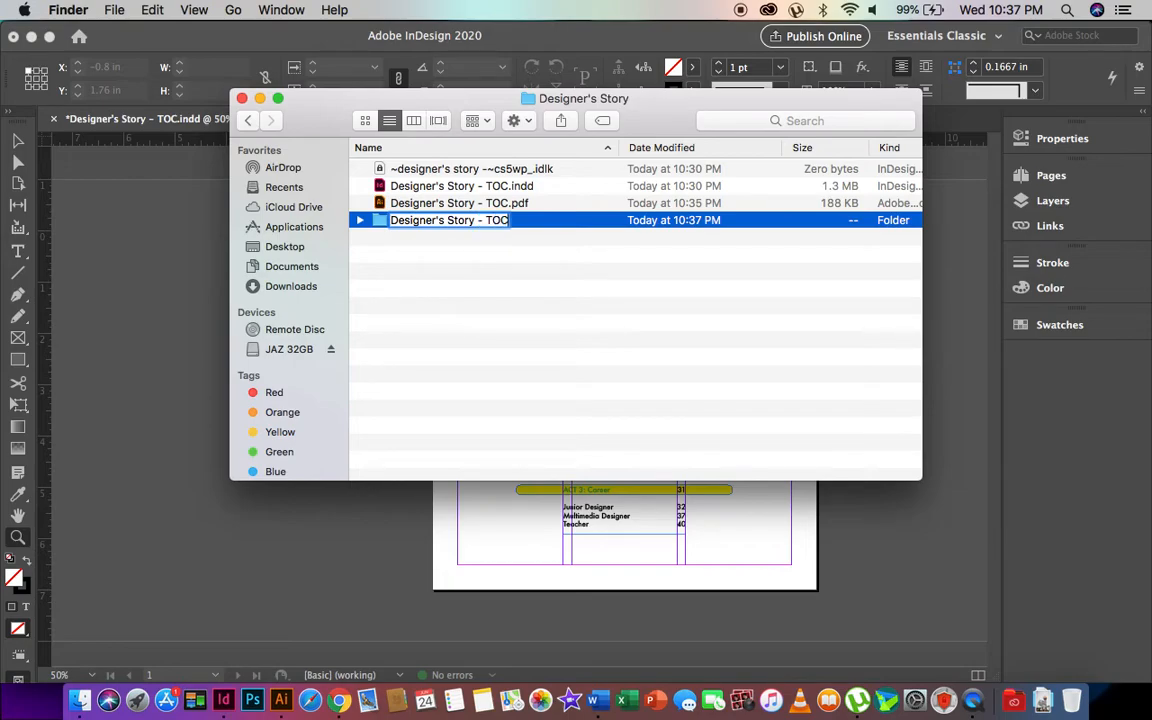
{"action": "type", "text": " (eps)"}
{"action": "key", "text": "Return"}
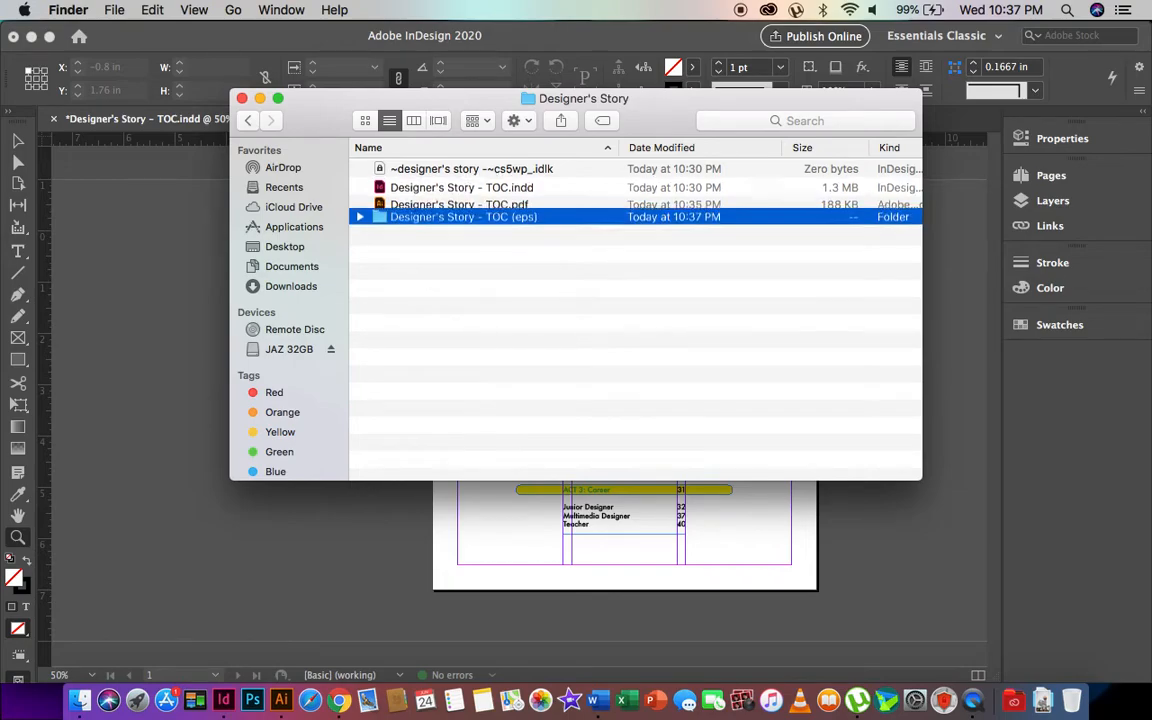
{"action": "left_click", "coordinate": [513, 236]}
{"action": "left_click", "coordinate": [473, 206]}
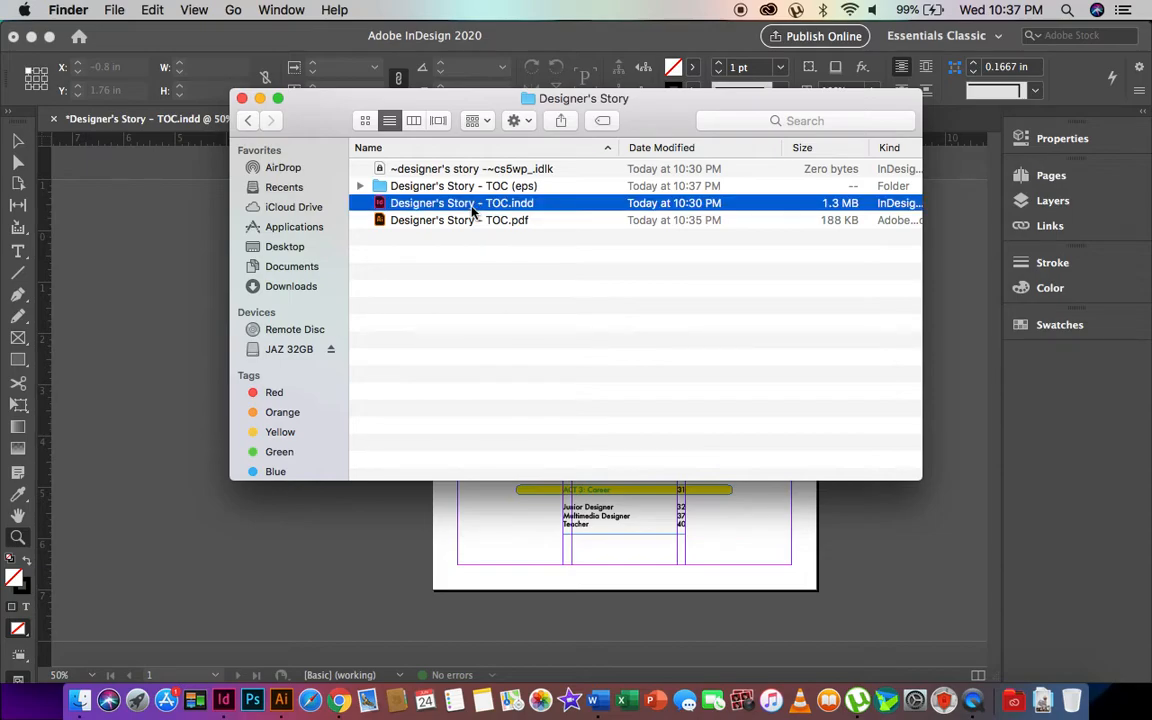
- Quick Look Designer's Story - TOC.pdf, jumping to its Copyright page before closing the preview
{"action": "left_click", "coordinate": [473, 205]}
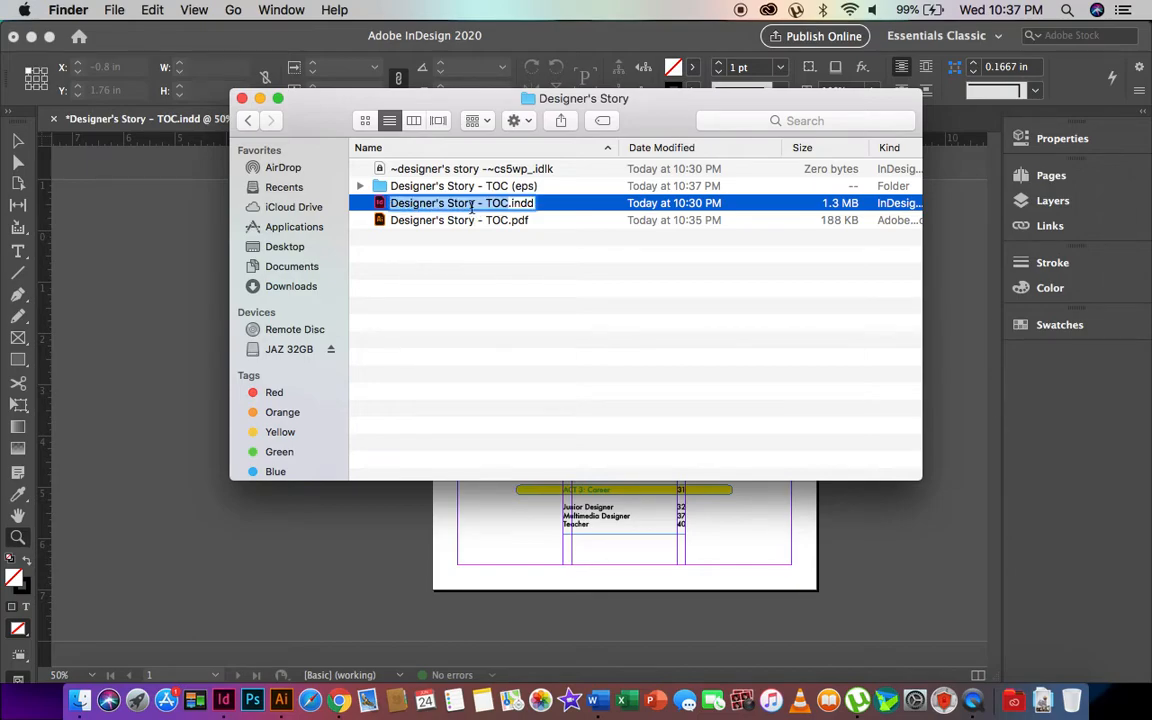
{"action": "left_click", "coordinate": [432, 221]}
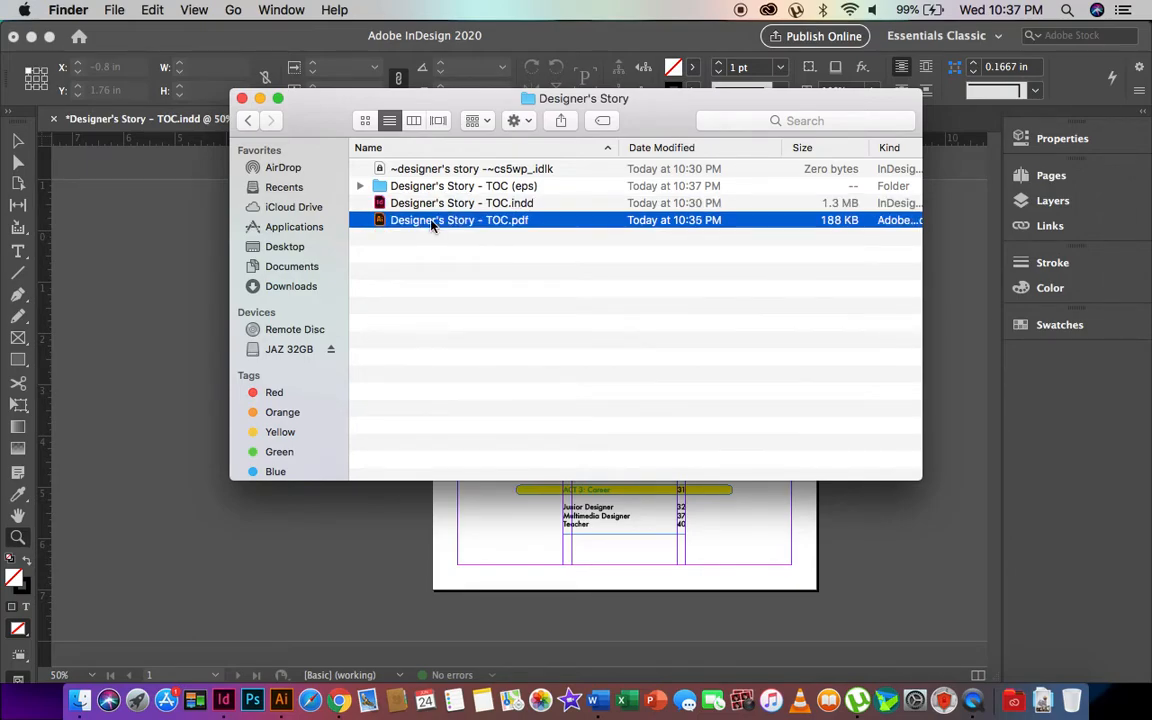
{"action": "key", "text": "space"}
{"action": "left_click", "coordinate": [876, 226]}
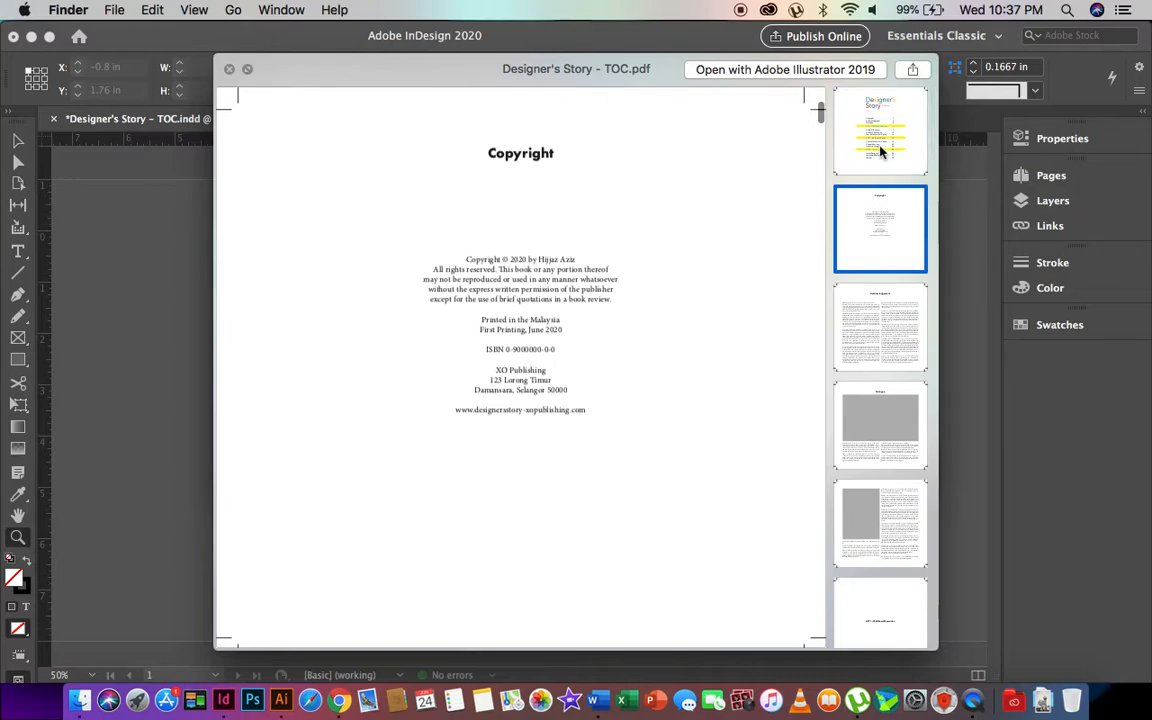
{"action": "key", "text": "space"}
- Cancel the Illustrator import of the TOC PDF and show its Open With applications
{"action": "double_click", "coordinate": [519, 227]}
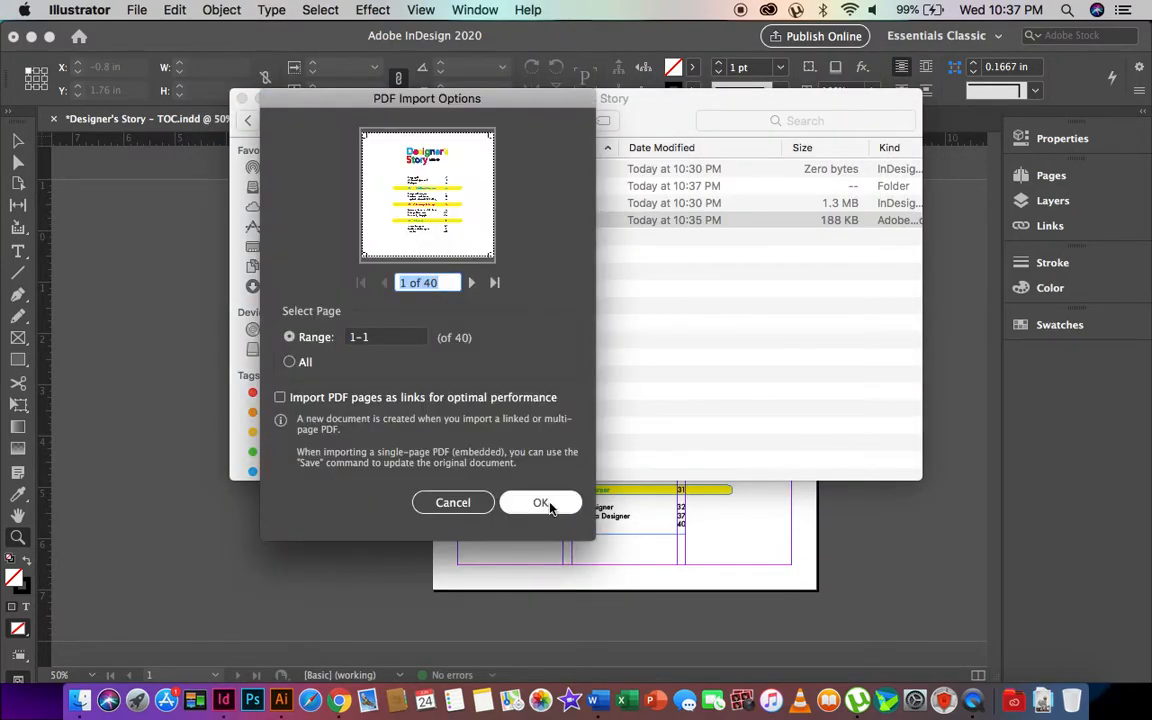
{"action": "left_click", "coordinate": [455, 503]}
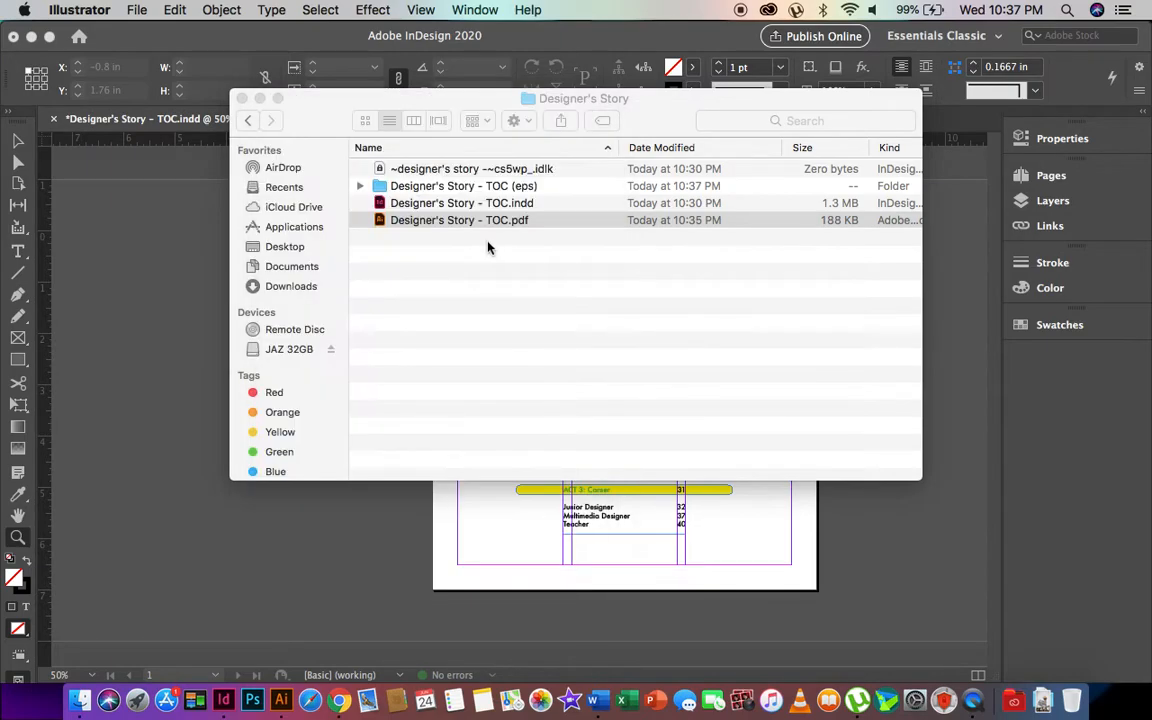
{"action": "right_click", "coordinate": [438, 220]}
{"action": "mouse_move", "coordinate": [586, 241]}
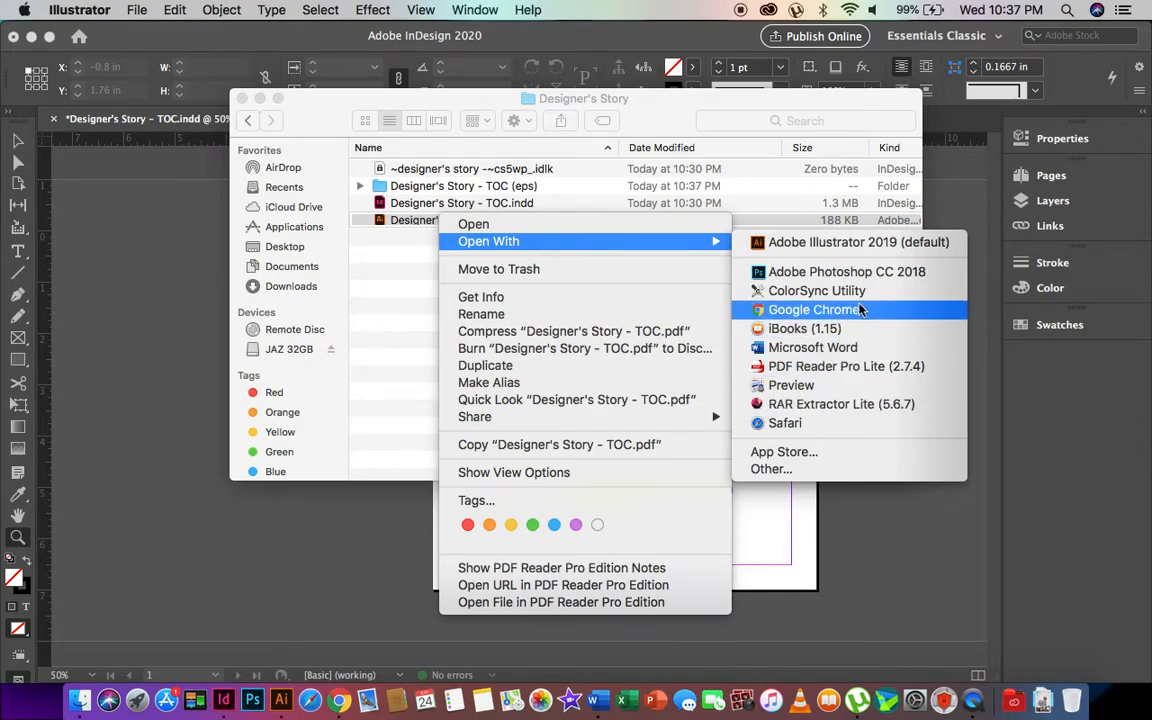
- Open the TOC PDF in Preview, scroll through its pages, then close the window
{"action": "left_click", "coordinate": [785, 386]}
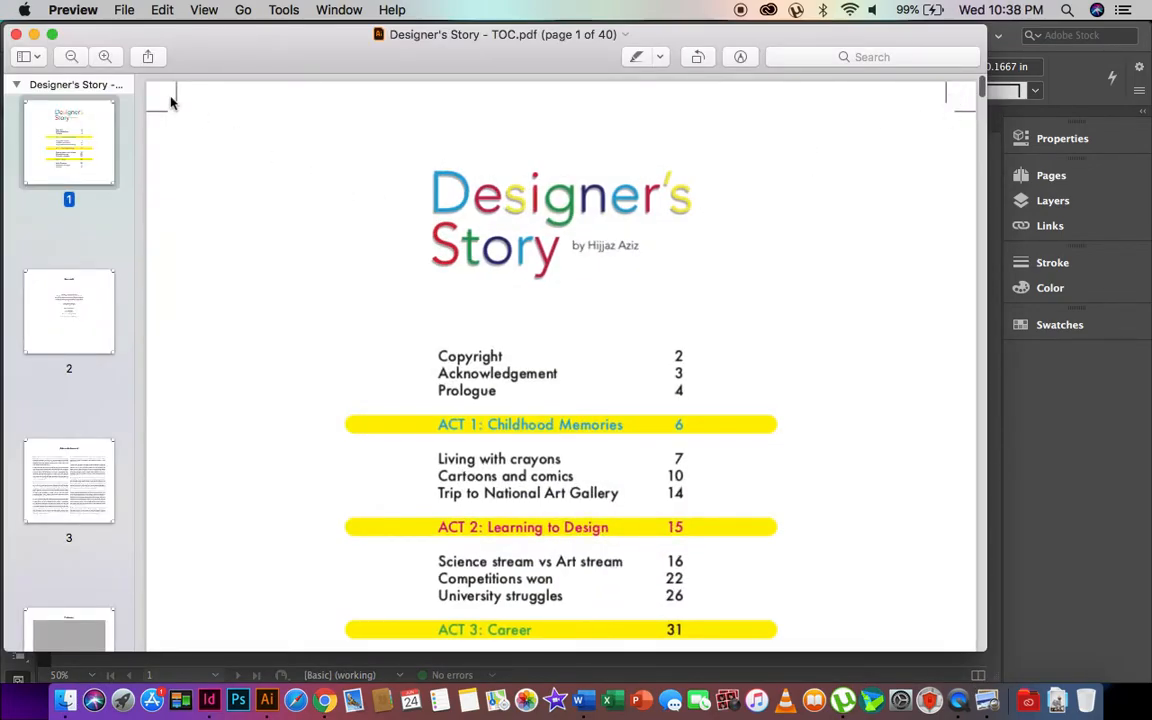
{"action": "scroll", "coordinate": [165, 149], "scroll_direction": "down", "scroll_amount": 10}
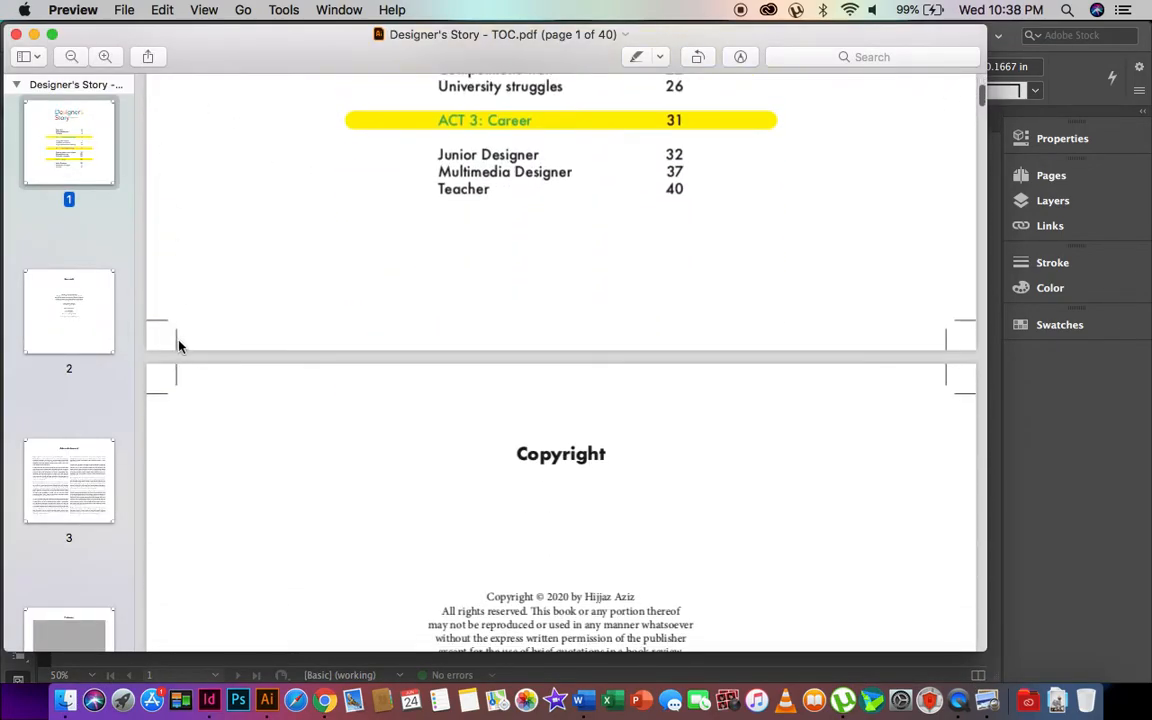
{"action": "scroll", "coordinate": [177, 345], "scroll_direction": "down", "scroll_amount": 4}
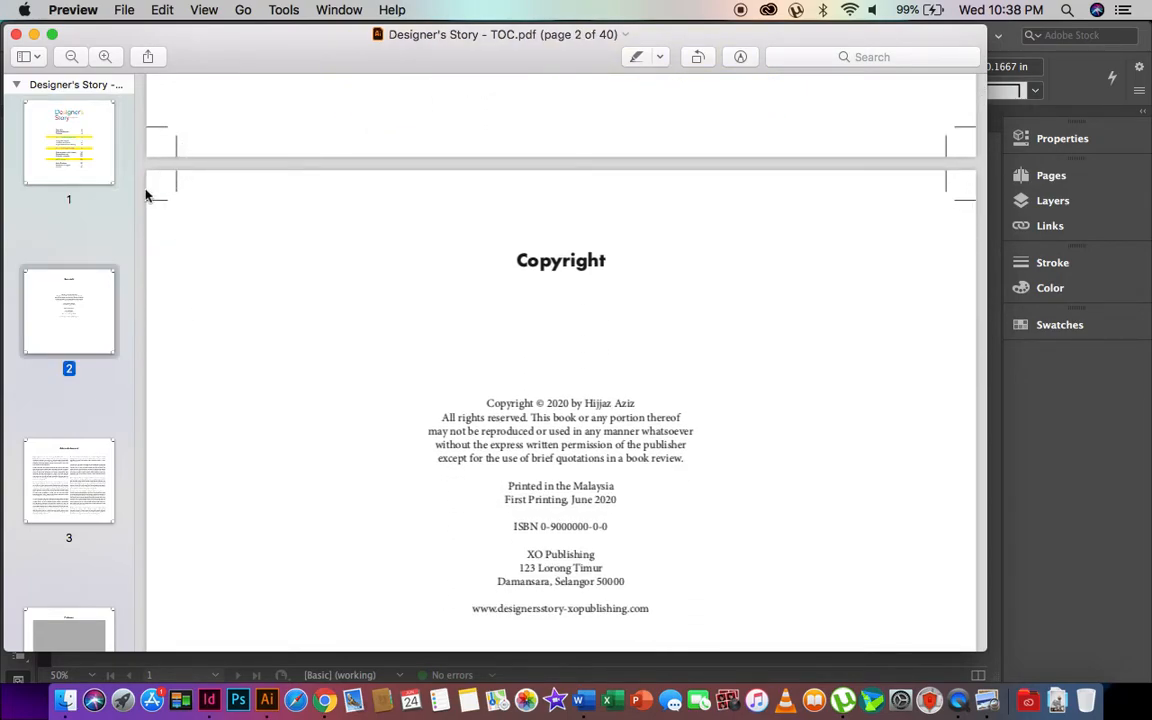
{"action": "scroll", "coordinate": [169, 201], "scroll_direction": "down", "scroll_amount": 5}
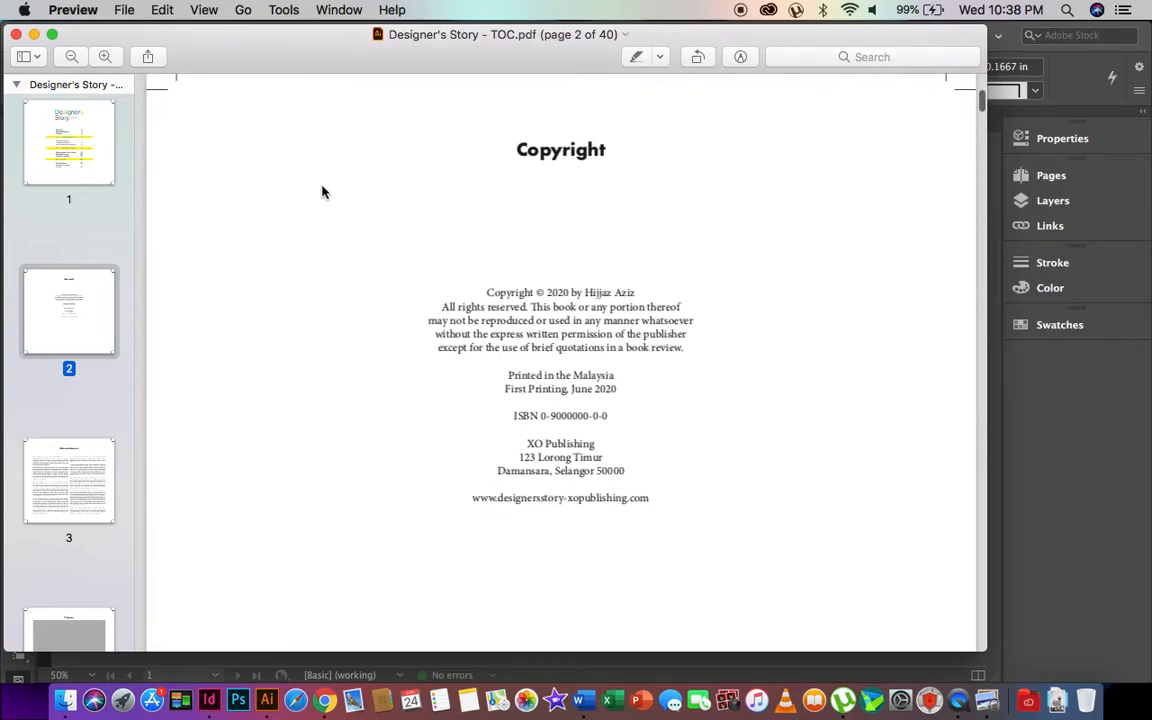
{"action": "scroll", "coordinate": [321, 188], "scroll_direction": "up", "scroll_amount": 10}
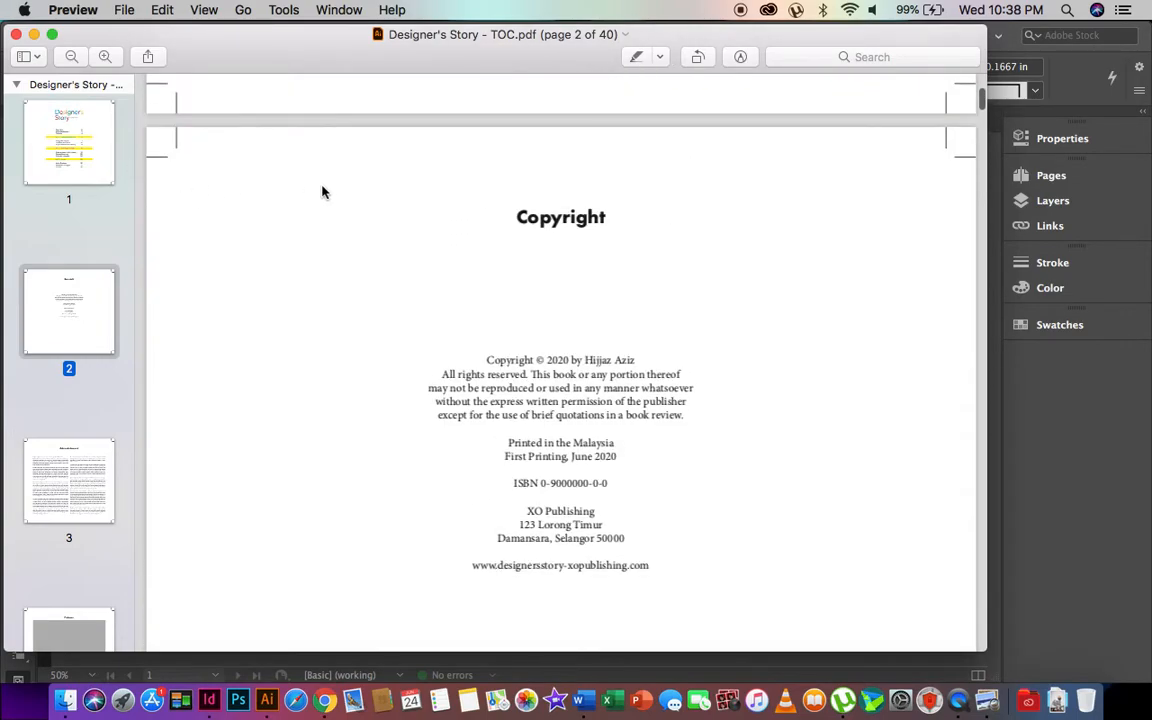
{"action": "scroll", "coordinate": [571, 210], "scroll_direction": "down", "scroll_amount": 15}
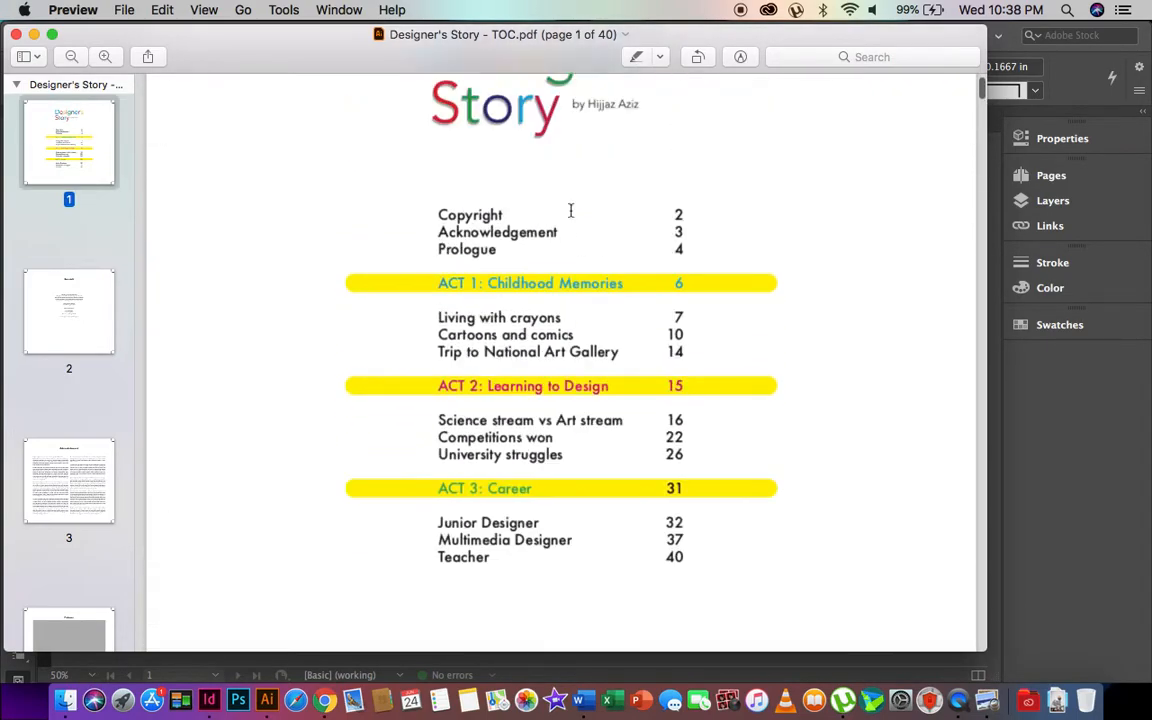
{"action": "scroll", "coordinate": [571, 210], "scroll_direction": "down", "scroll_amount": 10}
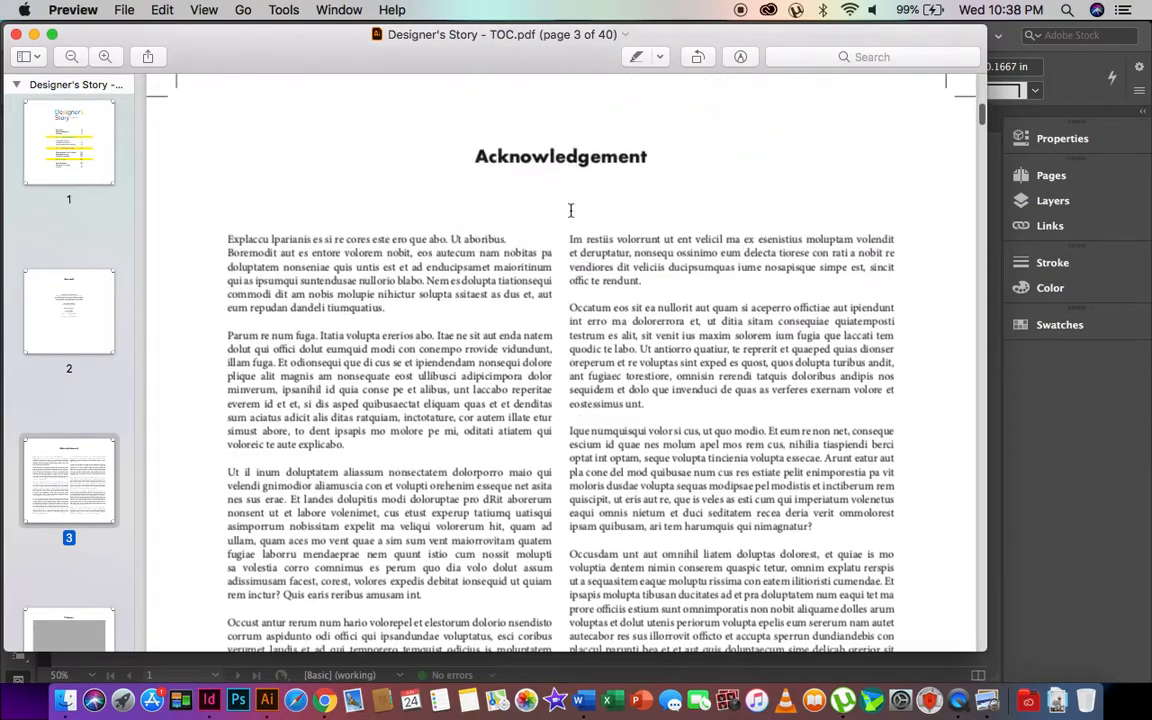
{"action": "scroll", "coordinate": [571, 210], "scroll_direction": "down", "scroll_amount": 20}
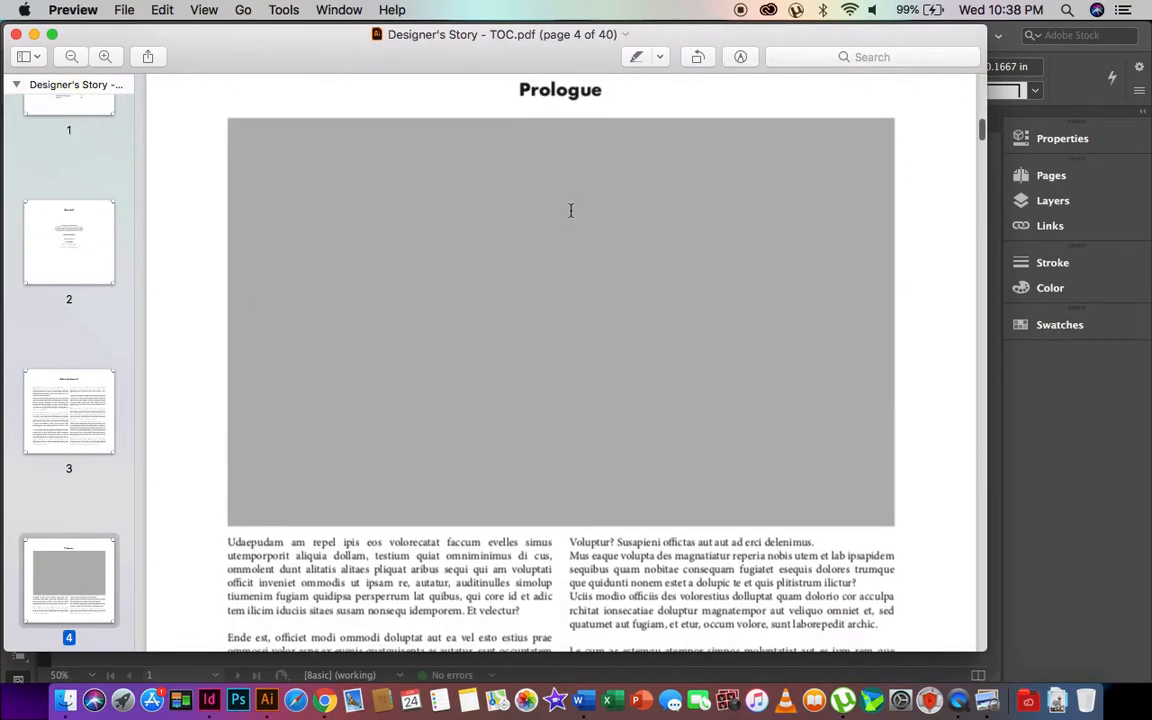
{"action": "scroll", "coordinate": [546, 291], "scroll_direction": "down", "scroll_amount": 15}
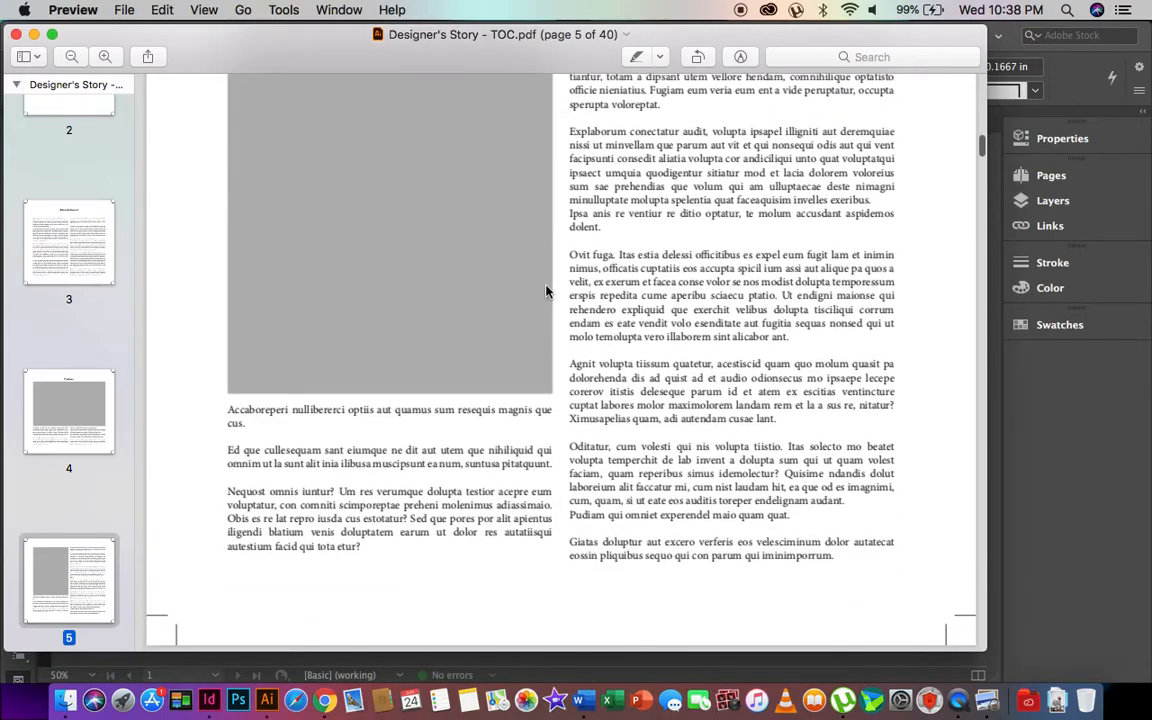
{"action": "scroll", "coordinate": [546, 291], "scroll_direction": "up", "scroll_amount": 20}
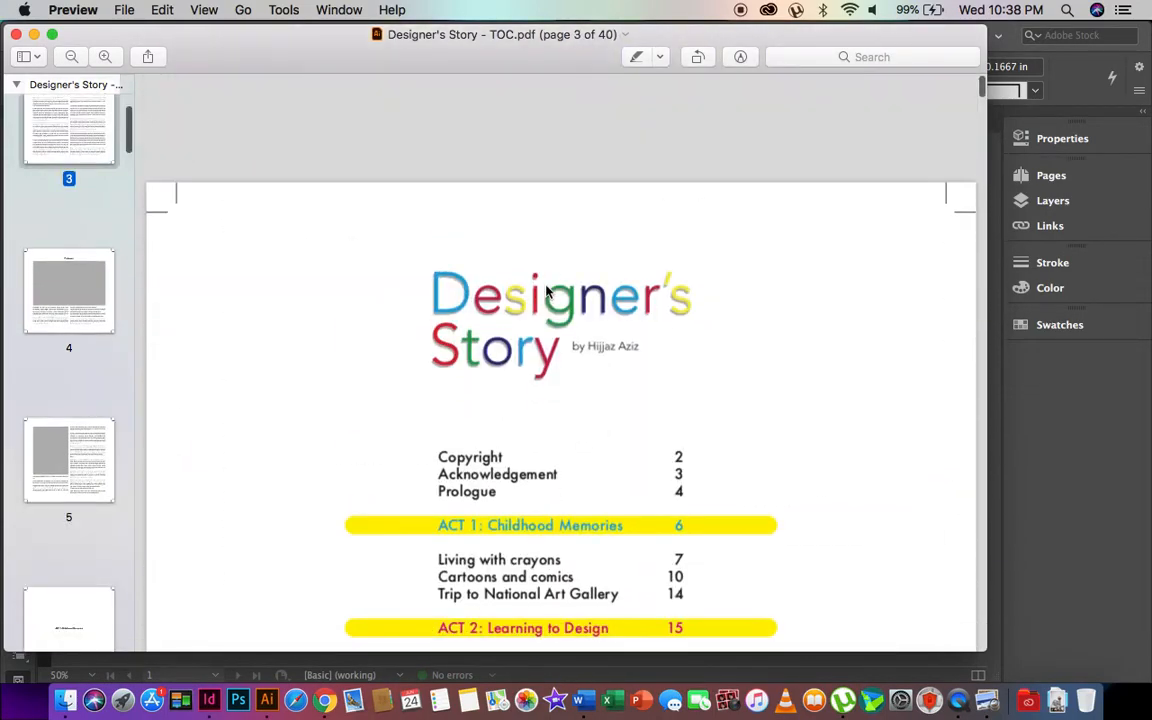
{"action": "scroll", "coordinate": [85, 388], "scroll_direction": "down", "scroll_amount": 20}
{"action": "scroll", "coordinate": [85, 400], "scroll_direction": "down", "scroll_amount": 15}
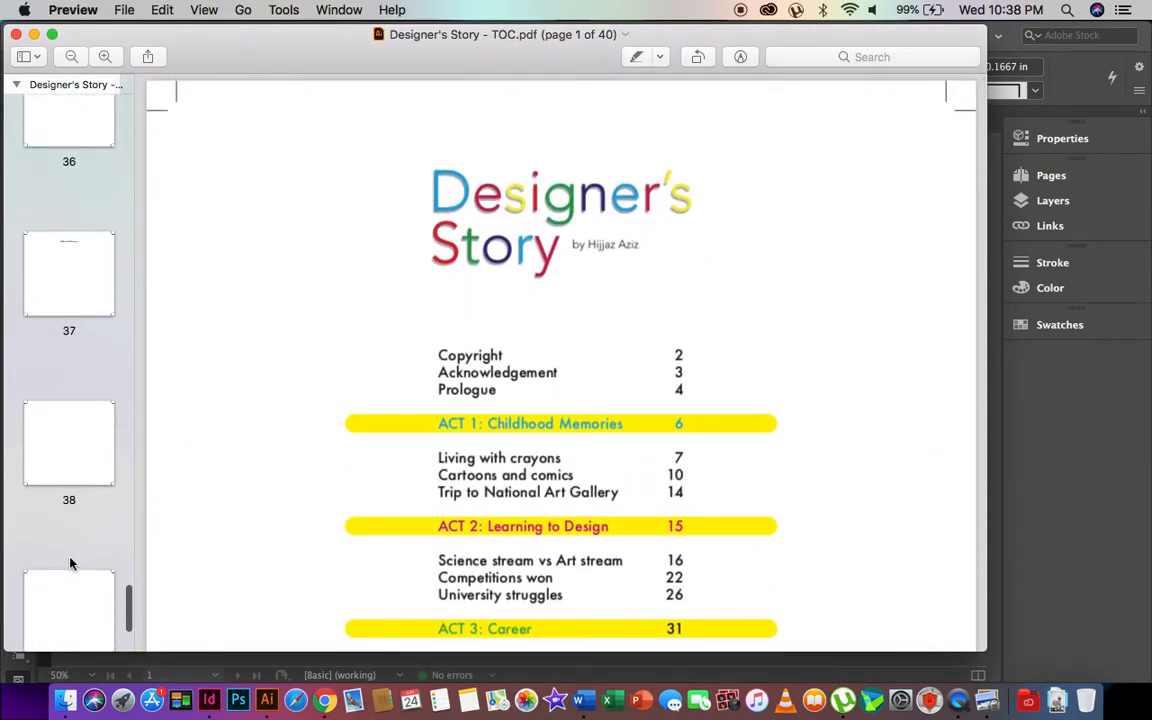
{"action": "left_click", "coordinate": [16, 34]}
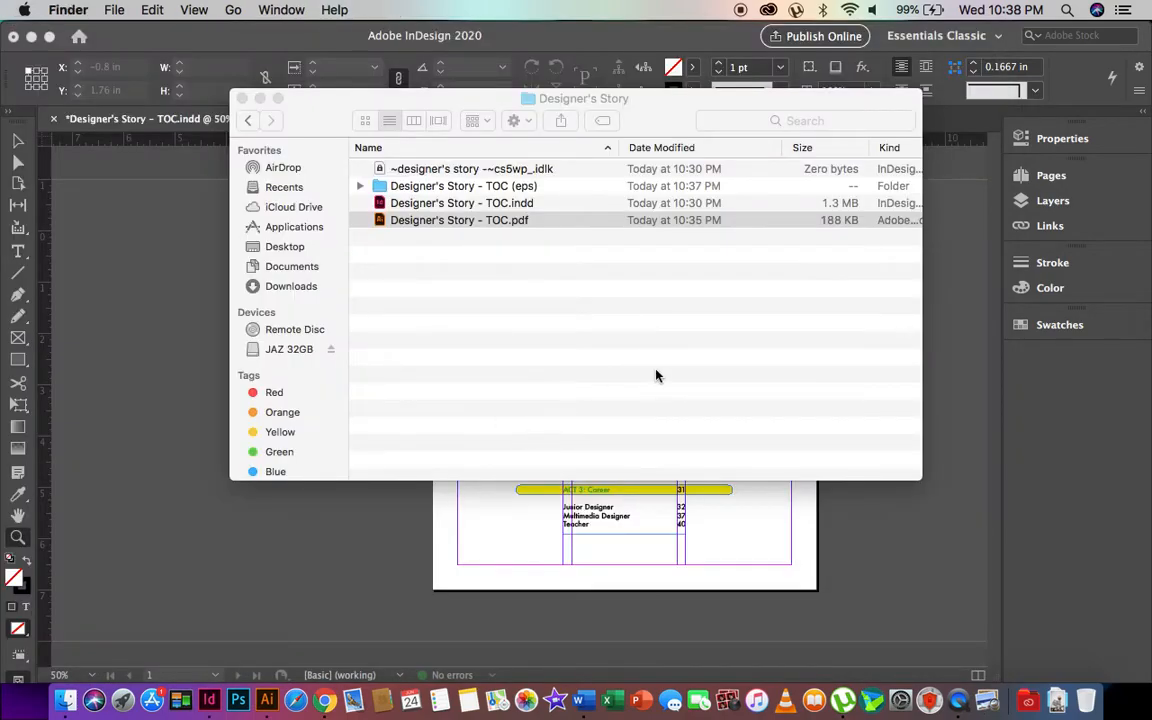
- Check the folder and TOC PDF context menus without choosing anything, then select the INDD file
{"action": "right_click", "coordinate": [509, 230]}
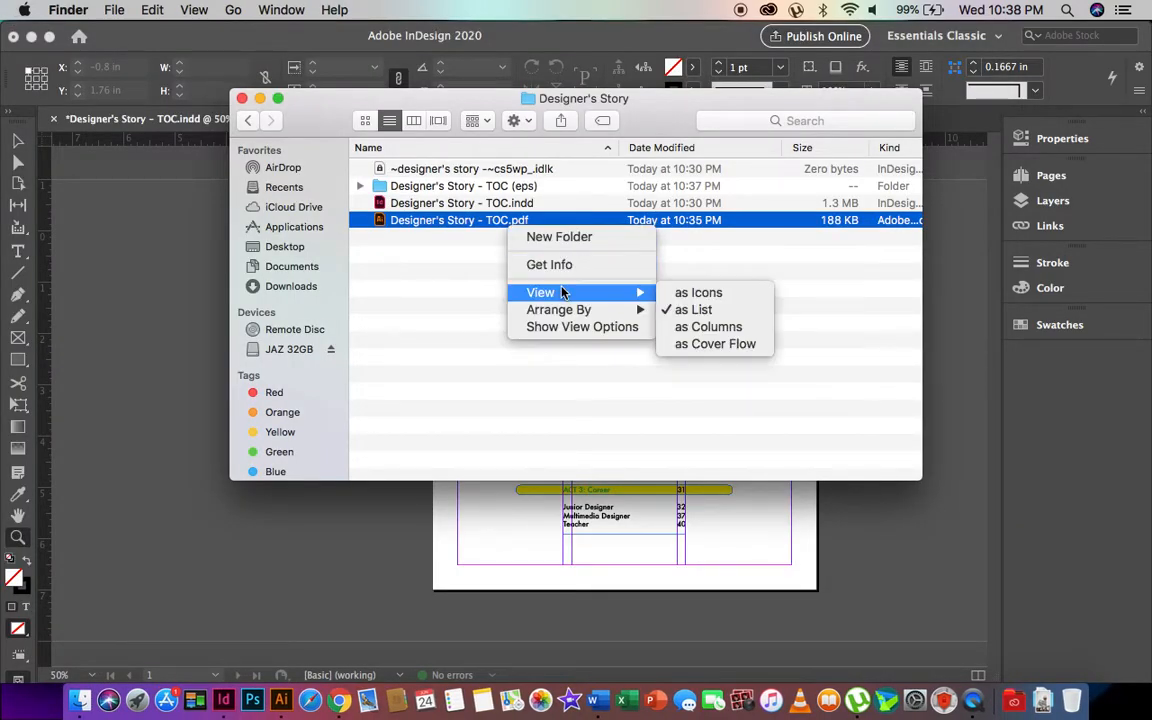
{"action": "left_click", "coordinate": [509, 224]}
{"action": "right_click", "coordinate": [535, 223]}
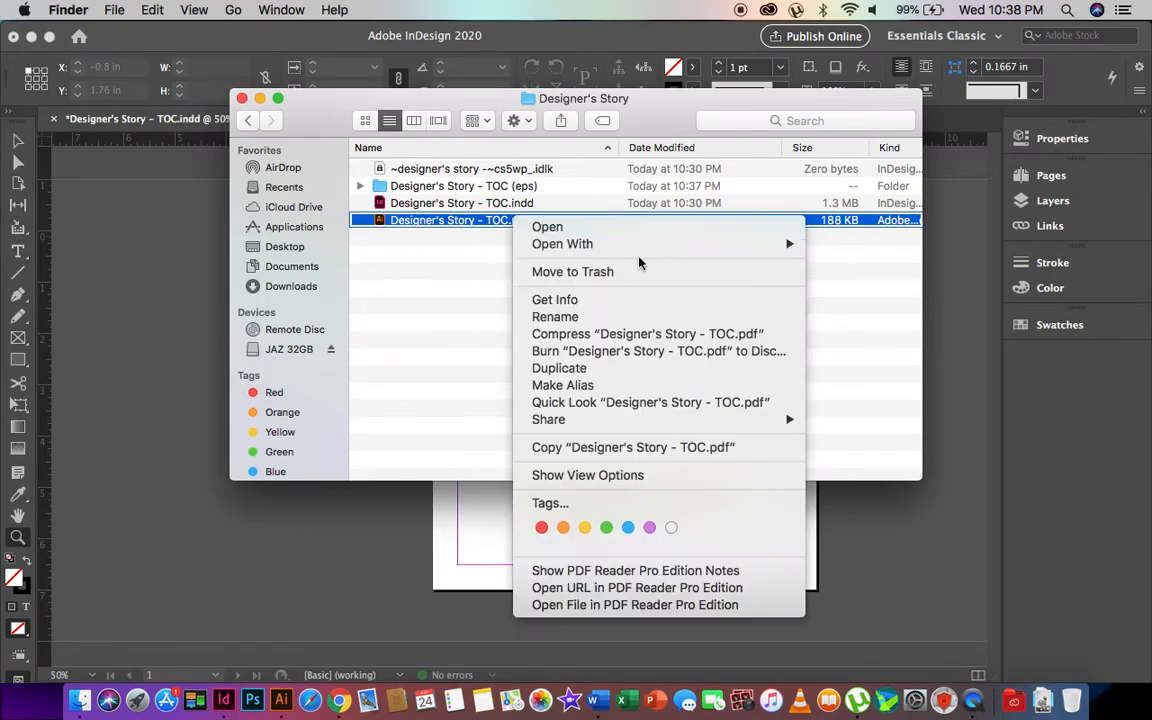
{"action": "mouse_move", "coordinate": [686, 247]}
{"action": "left_click", "coordinate": [410, 248]}
{"action": "left_click", "coordinate": [466, 204]}
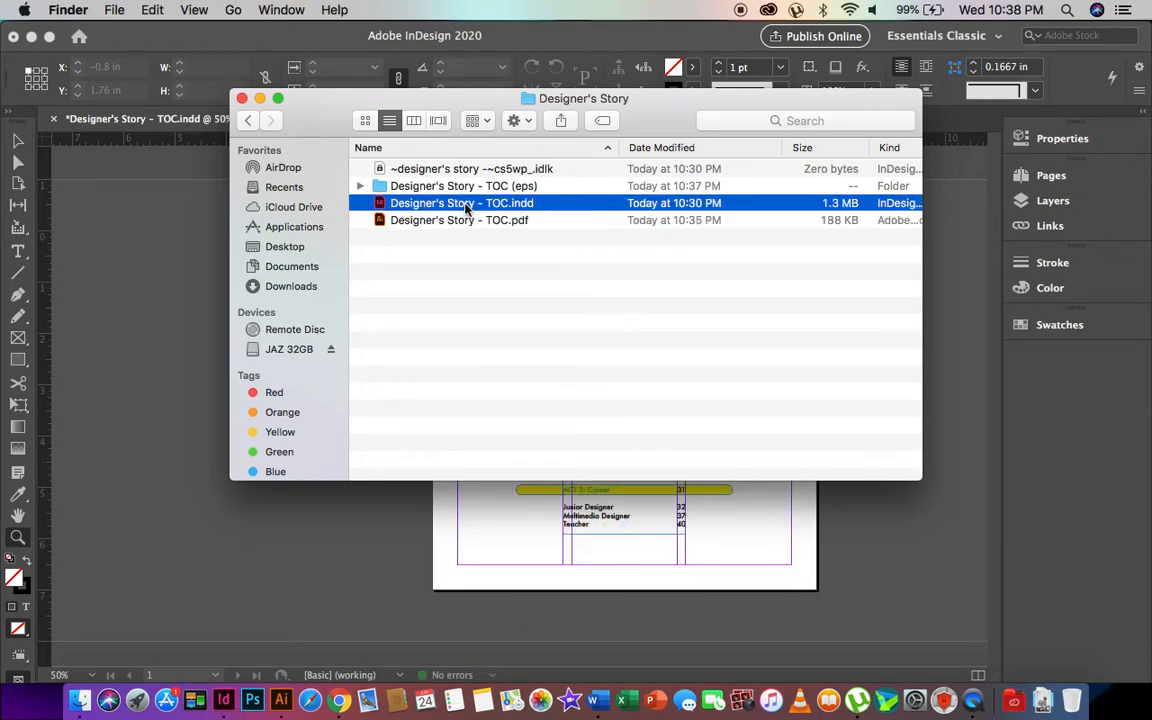
- Open the Designer's Story - TOC (eps) folder and Quick Look TOC_1.eps, checking its Open With list
{"action": "double_click", "coordinate": [425, 186]}
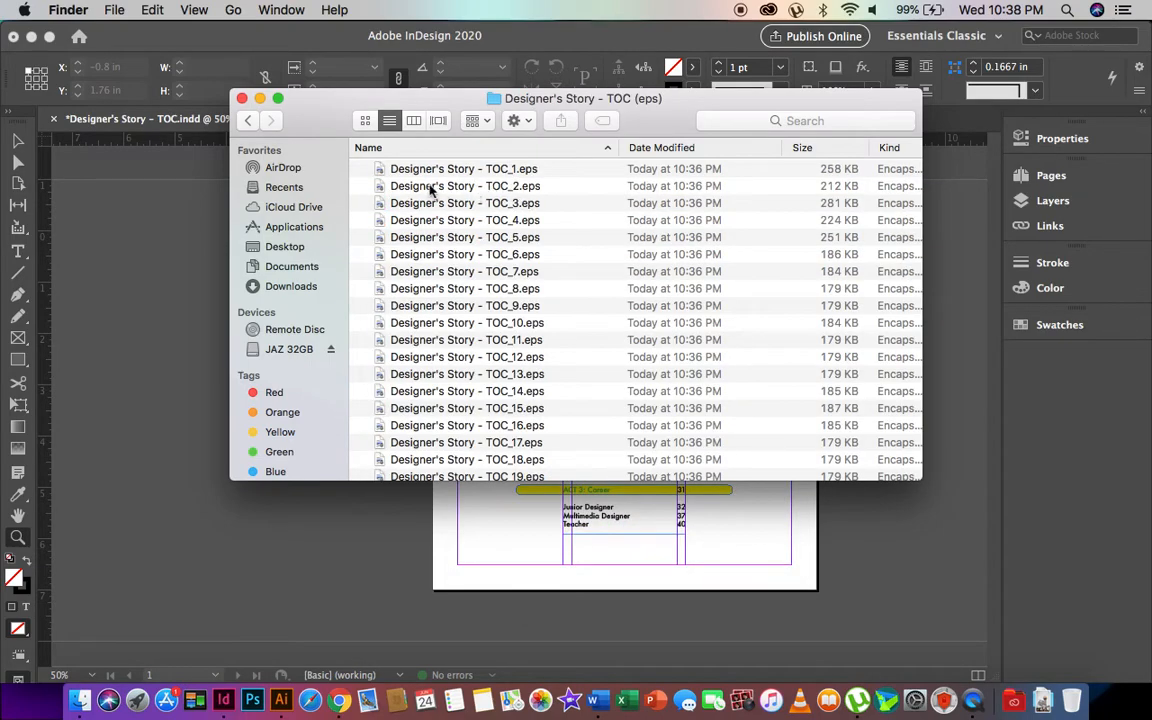
{"action": "left_click", "coordinate": [388, 172]}
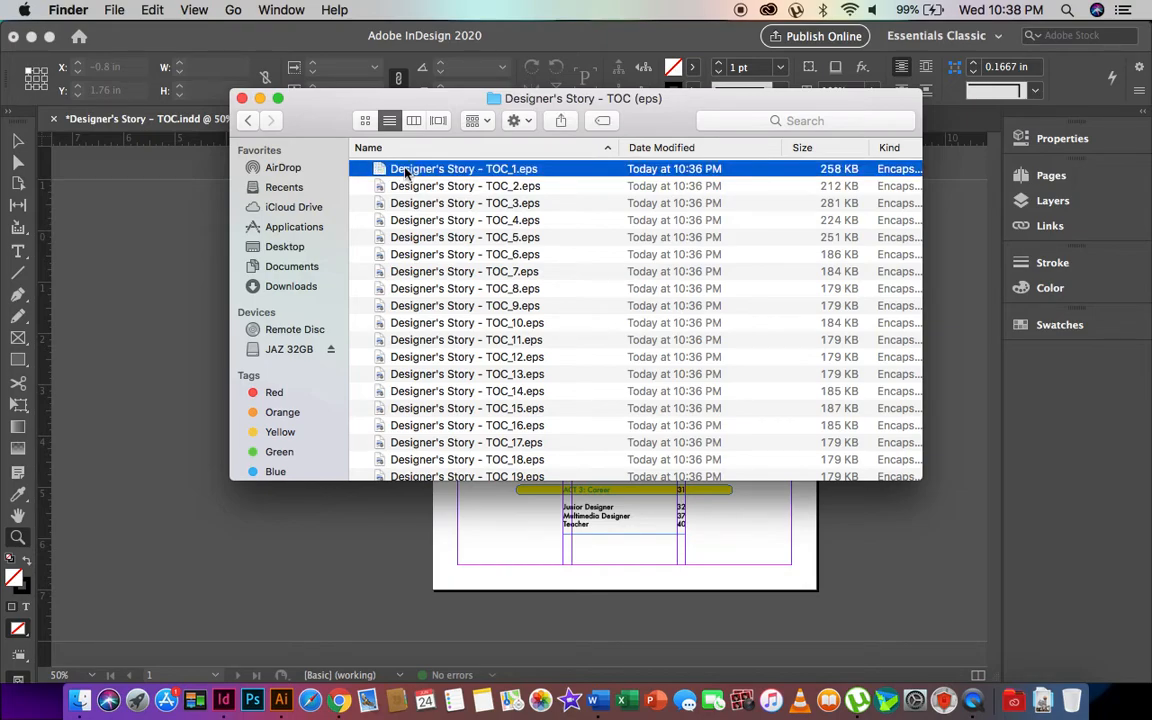
{"action": "key", "text": "space"}
{"action": "key", "text": "space"}
{"action": "right_click", "coordinate": [430, 168]}
{"action": "mouse_move", "coordinate": [665, 200]}
{"action": "left_click", "coordinate": [585, 105]}
- Select all 40 EPS files, view their Open With options, then close the folder window
{"action": "key", "text": "super+a"}
{"action": "right_click", "coordinate": [448, 300]}
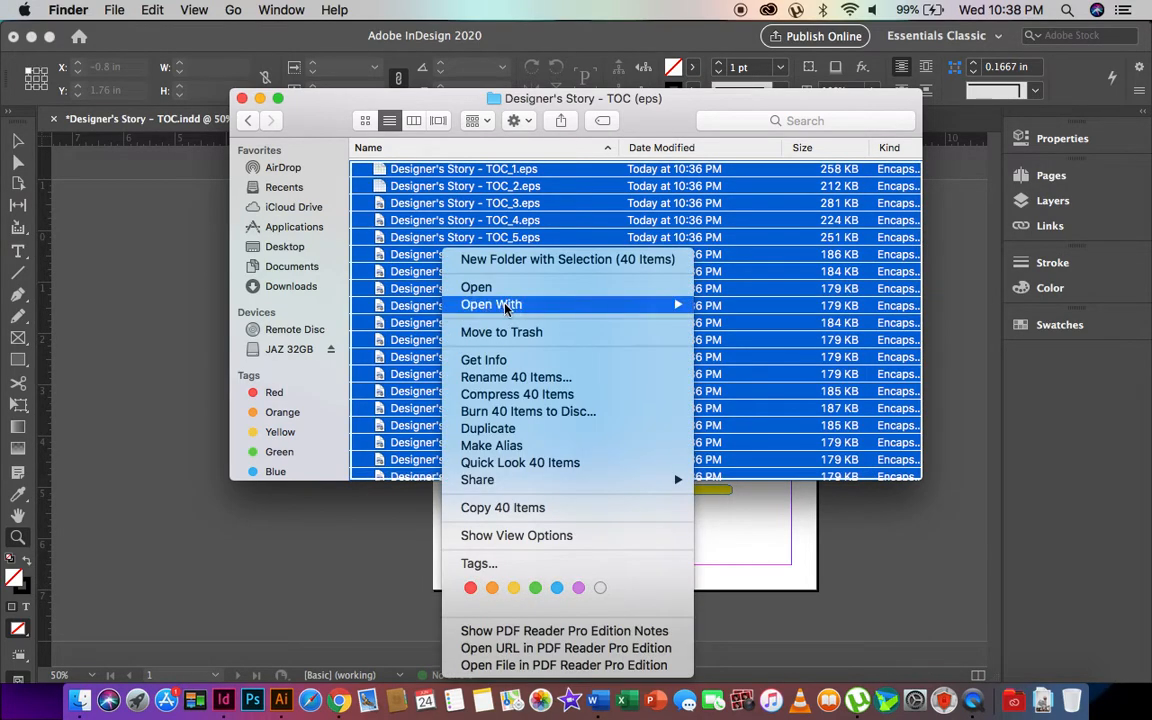
{"action": "mouse_move", "coordinate": [537, 307]}
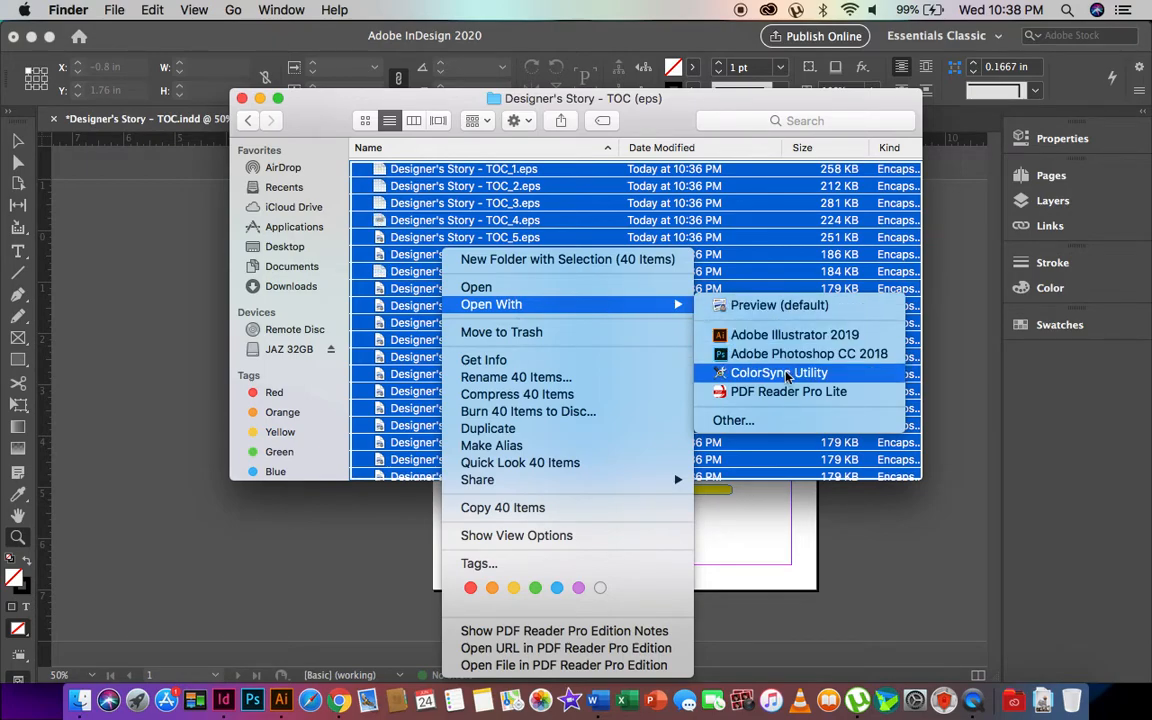
{"action": "left_click", "coordinate": [684, 102]}
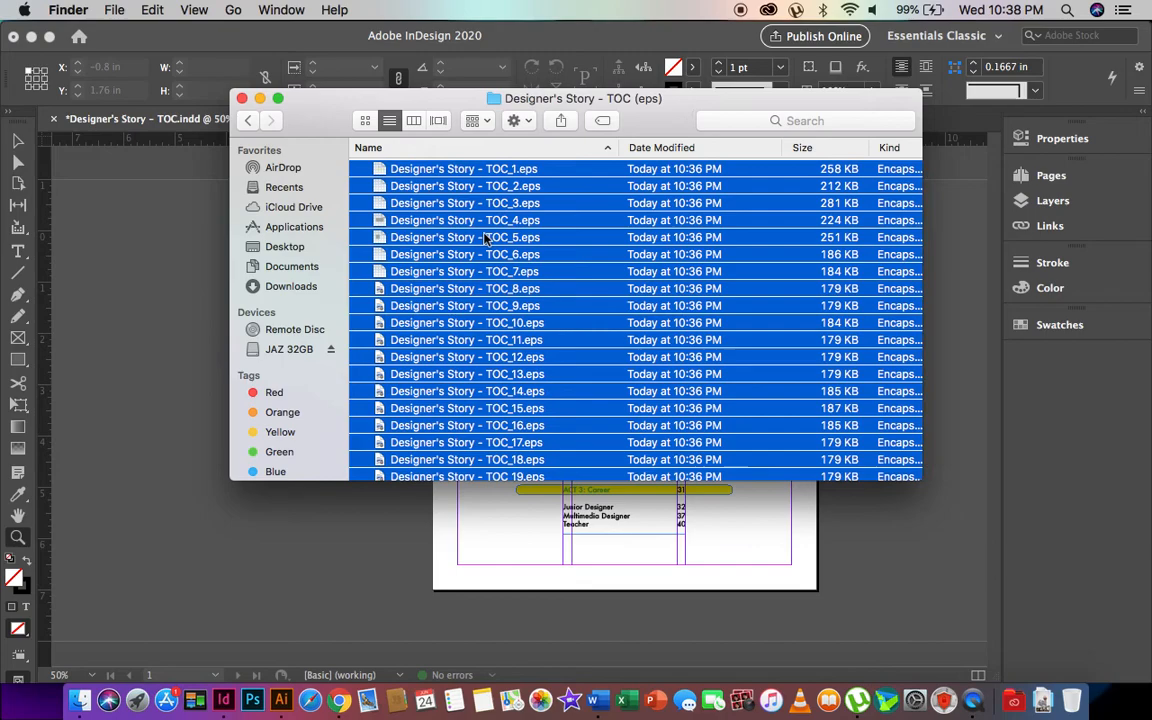
{"action": "left_click", "coordinate": [241, 98]}
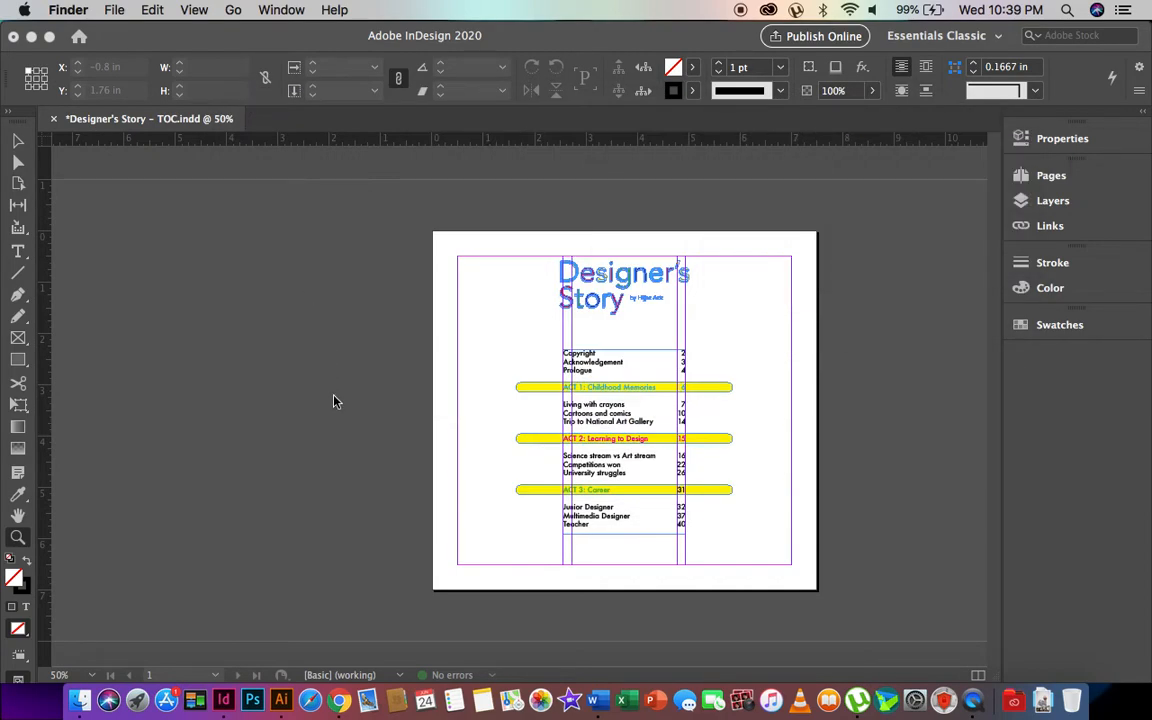
- Bring the Designer's Story - TOC document forward and scroll back to its contents page
{"action": "left_click", "coordinate": [210, 332]}
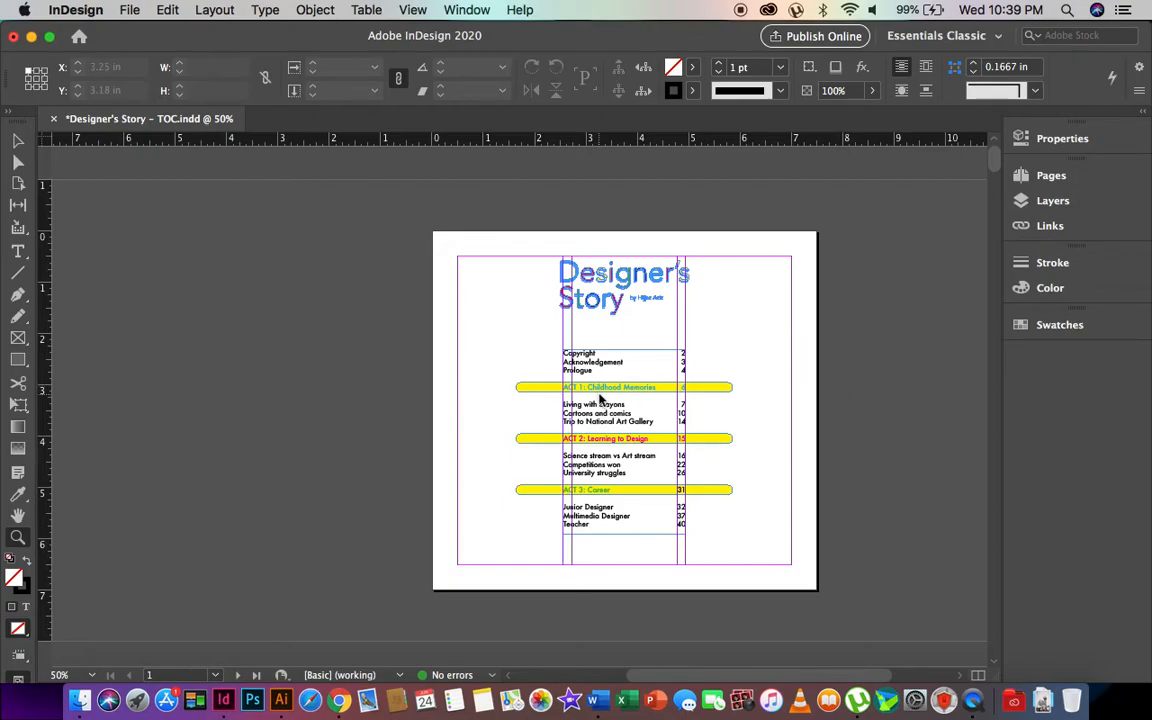
{"action": "scroll", "coordinate": [599, 391], "scroll_direction": "down", "scroll_amount": 5}
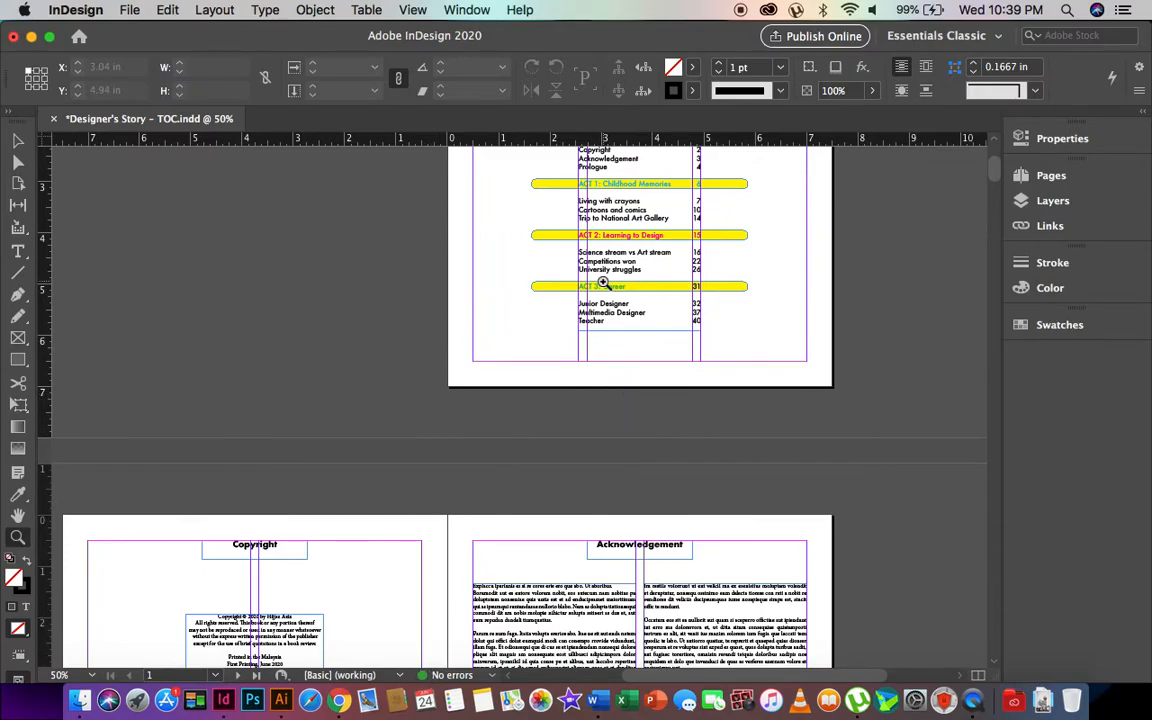
{"action": "scroll", "coordinate": [603, 283], "scroll_direction": "up", "scroll_amount": 5}
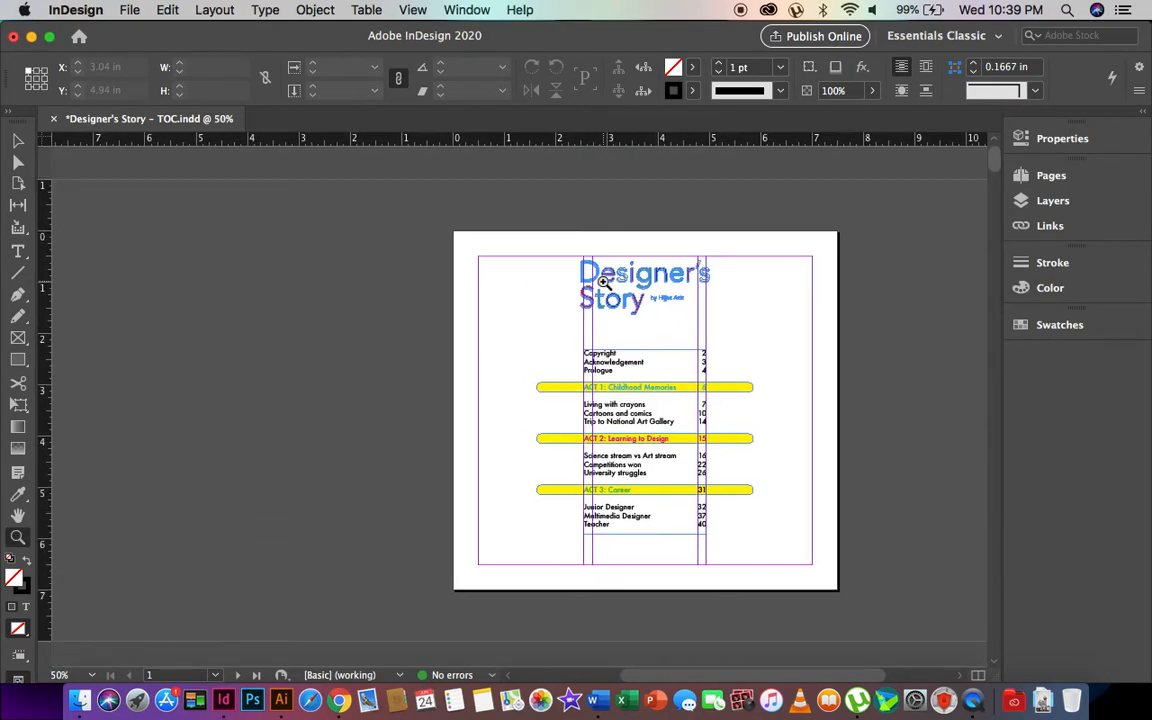